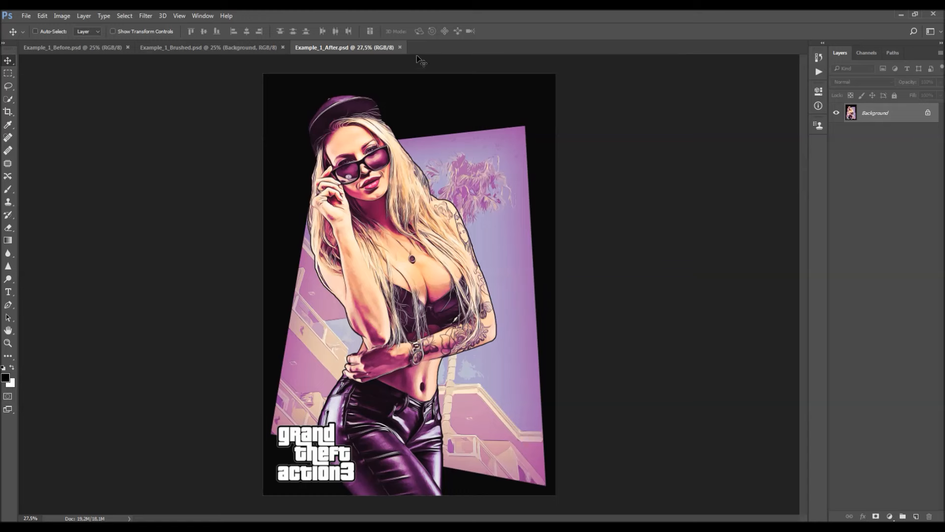
# - Close Example_1_After.psd and Example_1_Brushed.psd, keeping only Example_1_Before.psd open
pyautogui.click(399, 47)
pyautogui.click(282, 47)
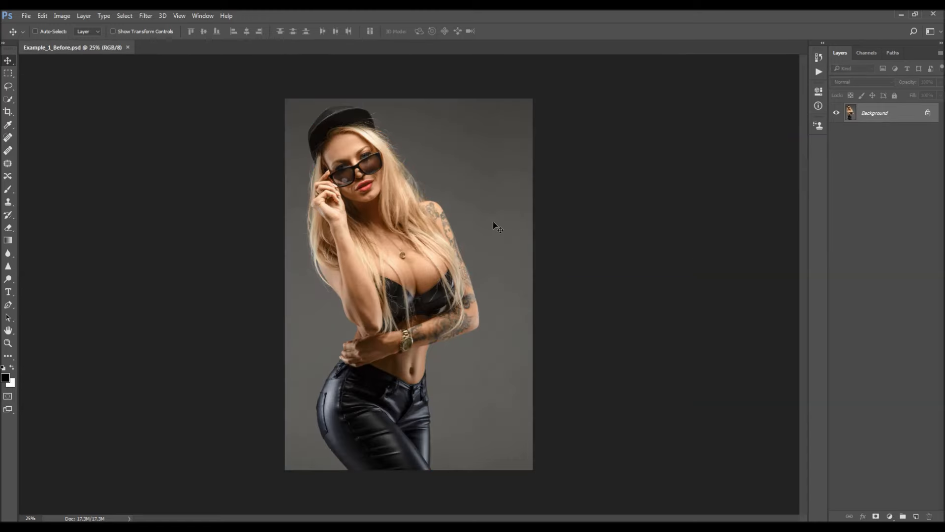
pyautogui.scroll(1, 406, 142)
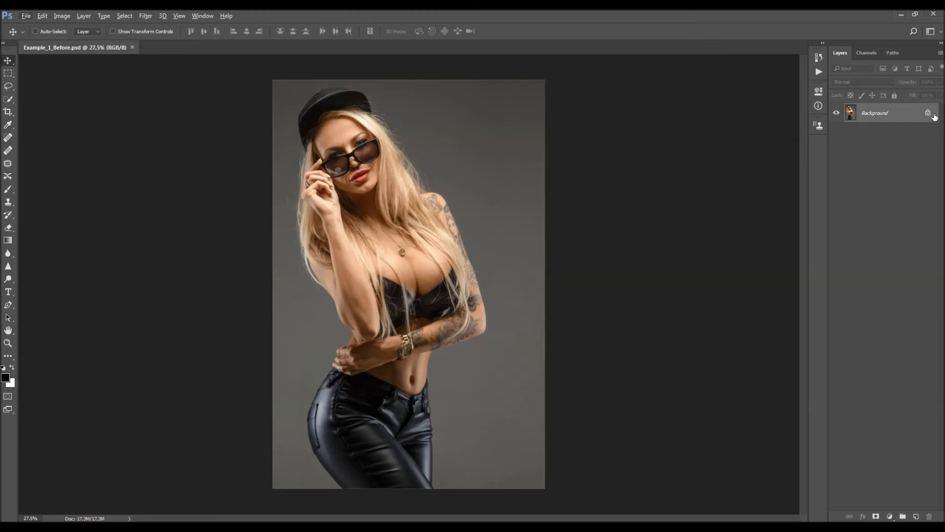
# - Convert the Background into a regular layer and turn it back into the document's background
pyautogui.doubleClick(912, 114)
pyautogui.press('Return')
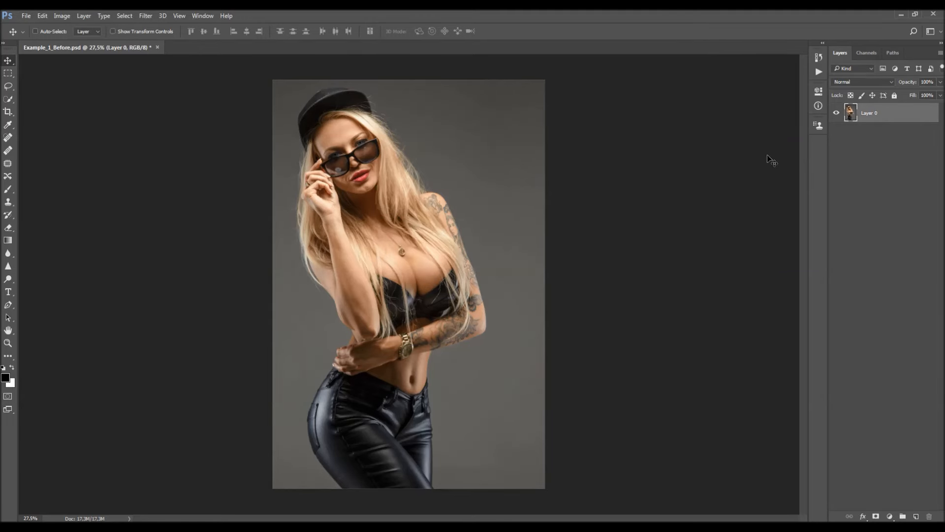
pyautogui.click(83, 16)
pyautogui.moveTo(99, 25)
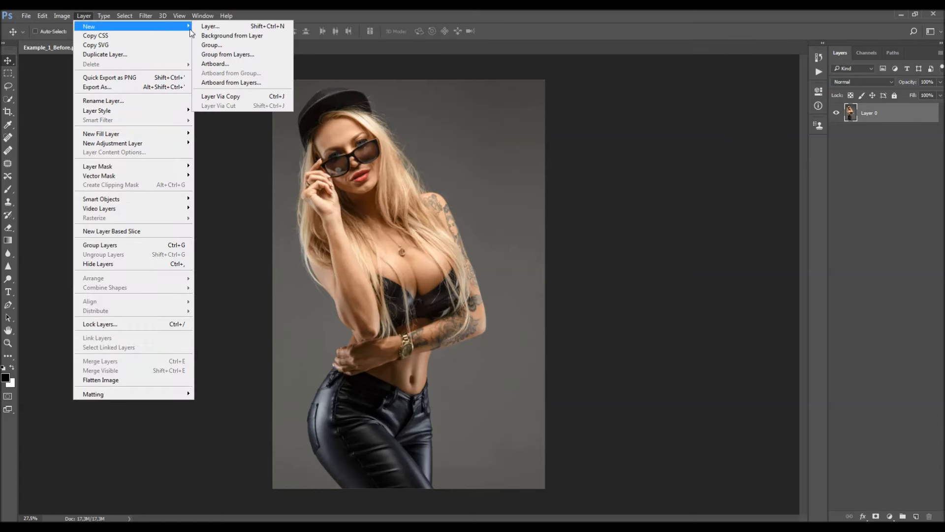
pyautogui.click(243, 36)
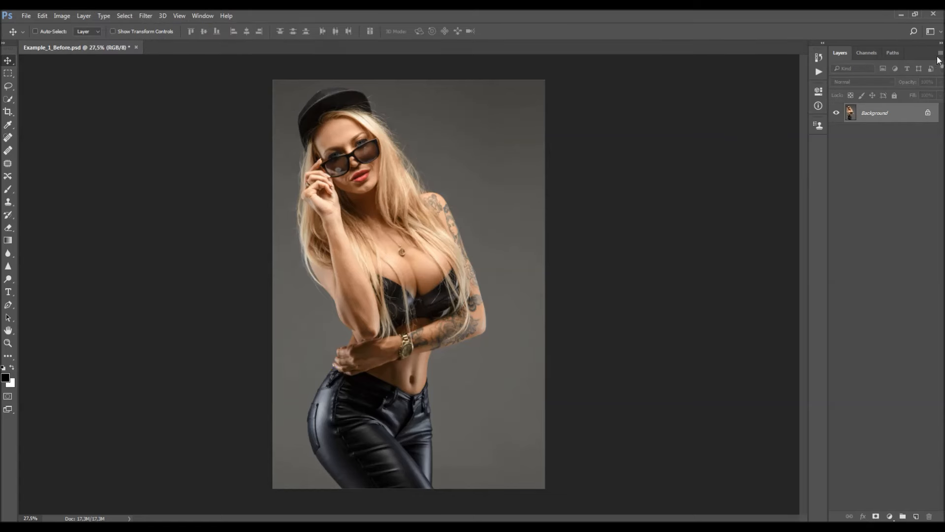
# - Check the Layers panel options for default masks, expanded effects and the naming of copied layers
pyautogui.click(940, 52)
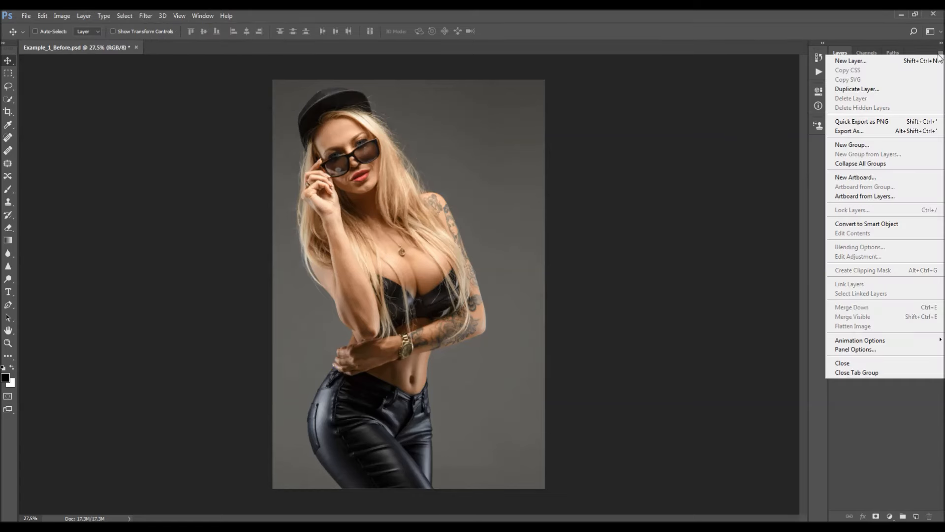
pyautogui.click(856, 349)
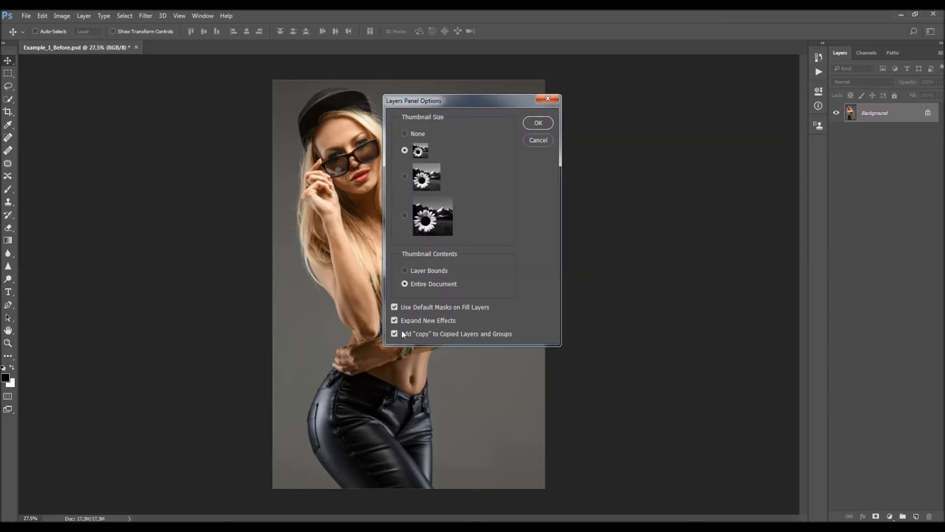
pyautogui.click(556, 103)
# - Check the image's color mode and bit depth, along with its pixel dimensions and resolution
pyautogui.click(62, 16)
pyautogui.moveTo(74, 26)
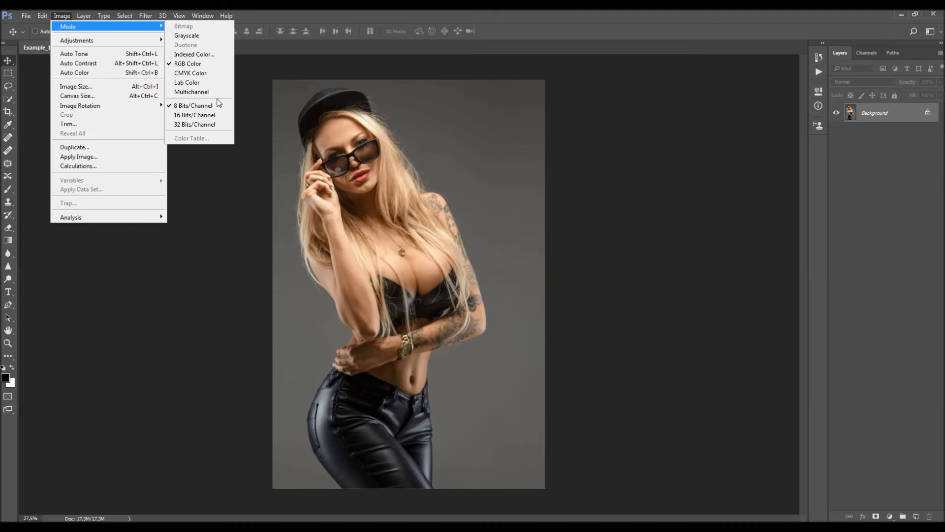
pyautogui.click(96, 87)
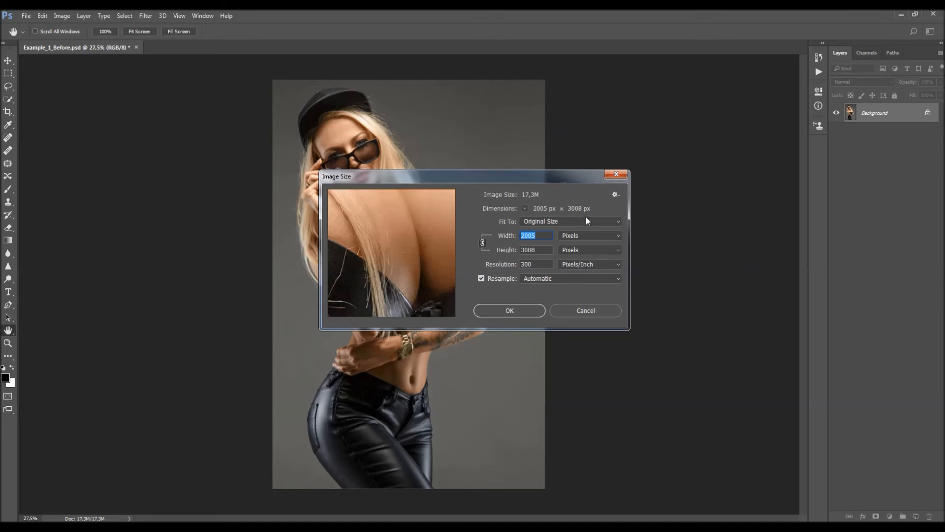
pyautogui.click(617, 175)
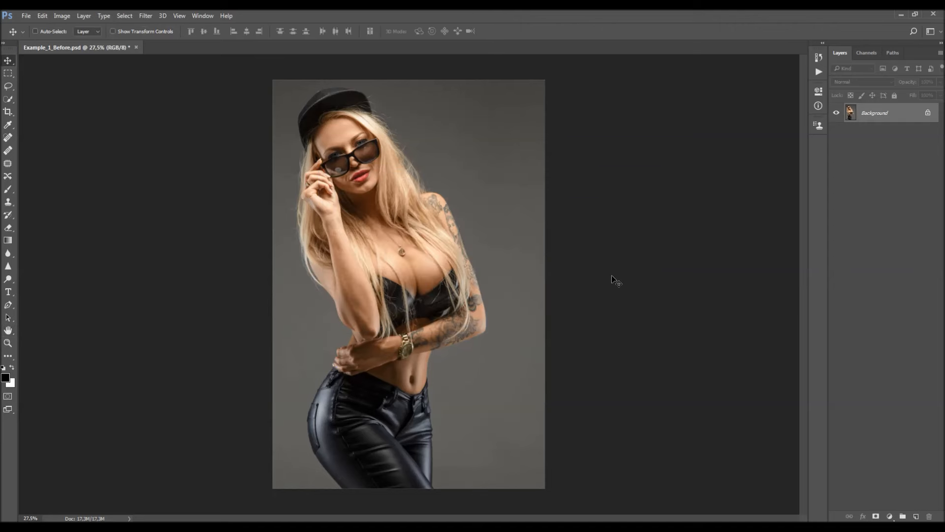
# - Load the Grand Theft 3 action file from the "CC 2015.5, CC 2017, CC 2018+" folder
pyautogui.click(202, 16)
pyautogui.click(217, 78)
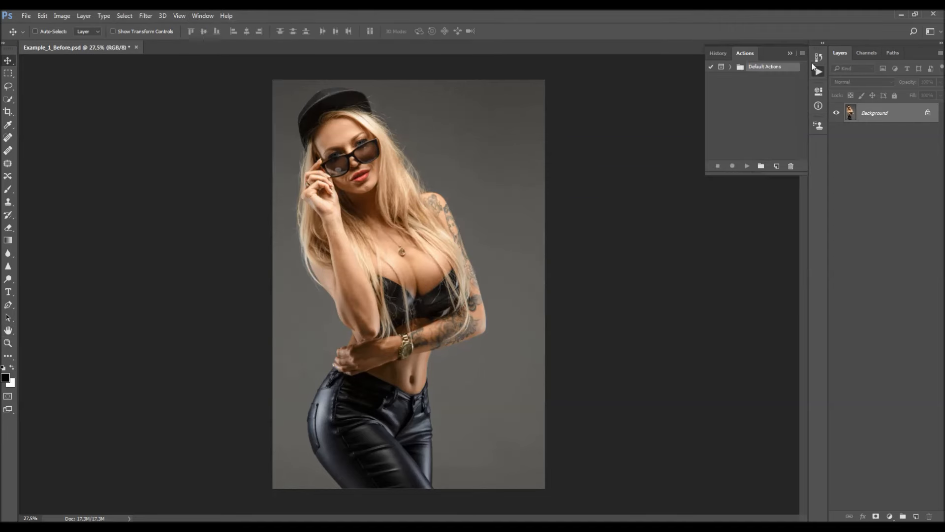
pyautogui.click(803, 53)
pyautogui.click(846, 232)
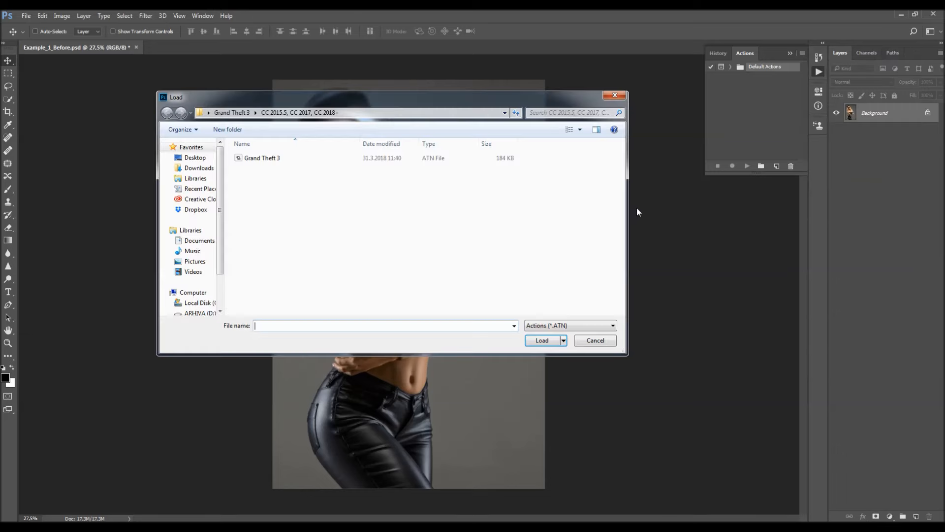
pyautogui.click(231, 112)
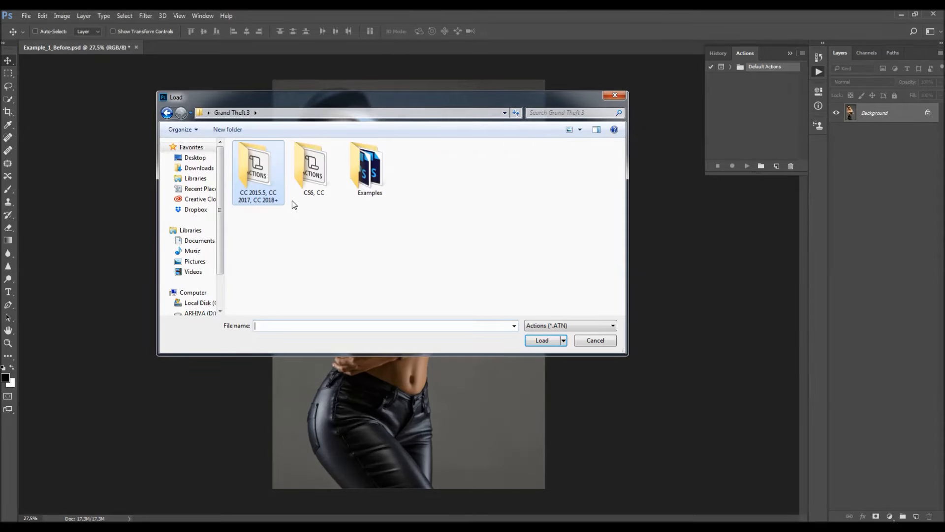
pyautogui.doubleClick(260, 173)
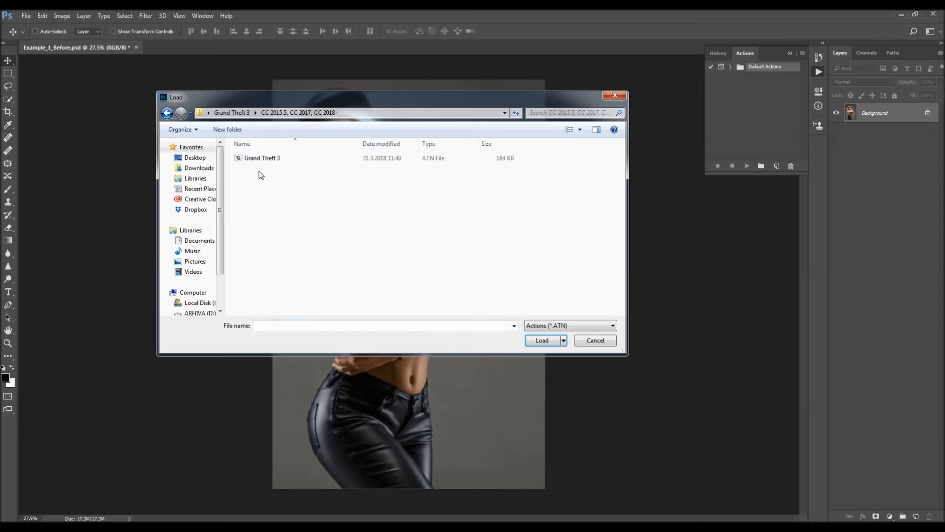
pyautogui.doubleClick(290, 158)
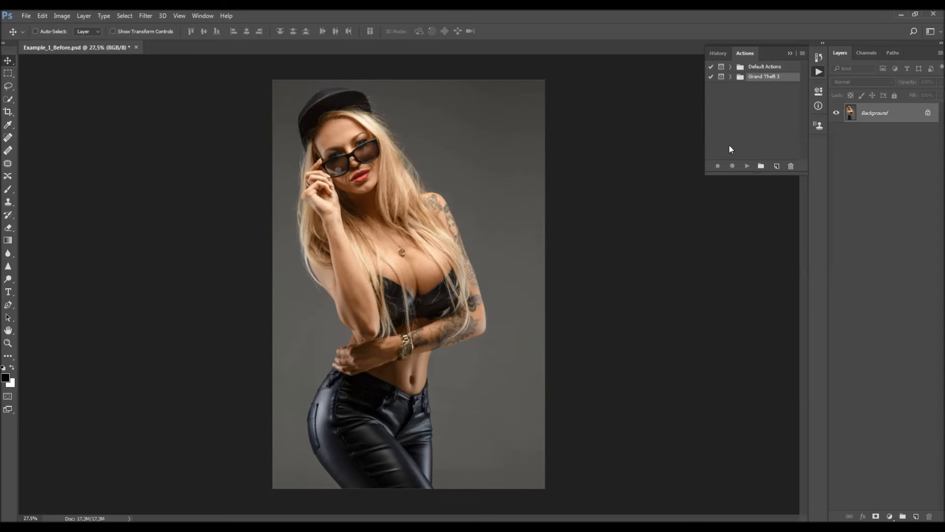
# - Expand the Grand Theft 3 set in an enlarged Actions panel and review its main, BS, Additional Element, Add Text and animation actions
pyautogui.click(731, 77)
pyautogui.moveTo(707, 173); pyautogui.dragTo(635, 345)
pyautogui.click(707, 97)
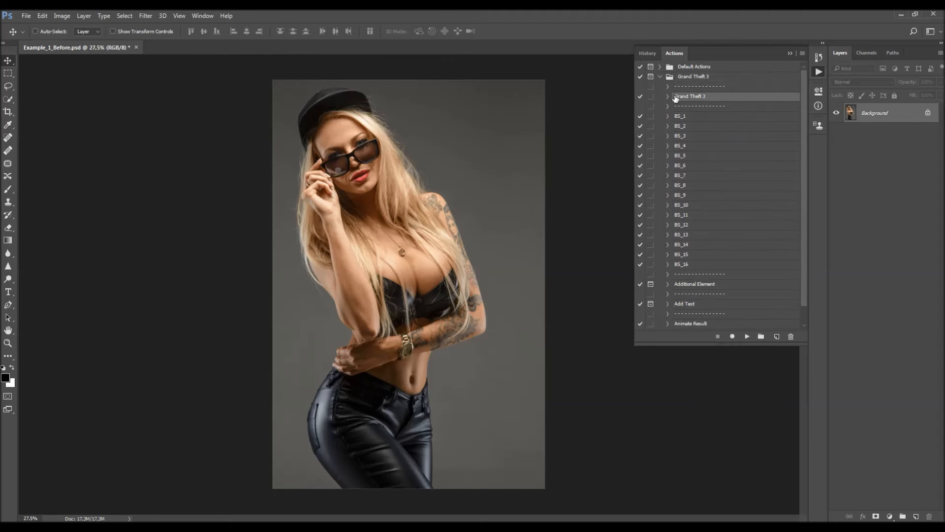
pyautogui.click(693, 118)
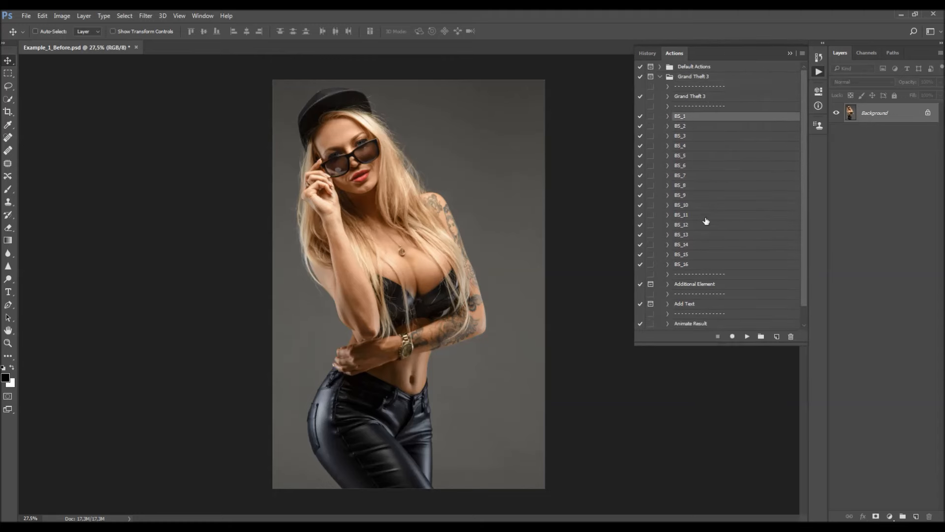
pyautogui.scroll(-2, 723, 262)
pyautogui.click(712, 266)
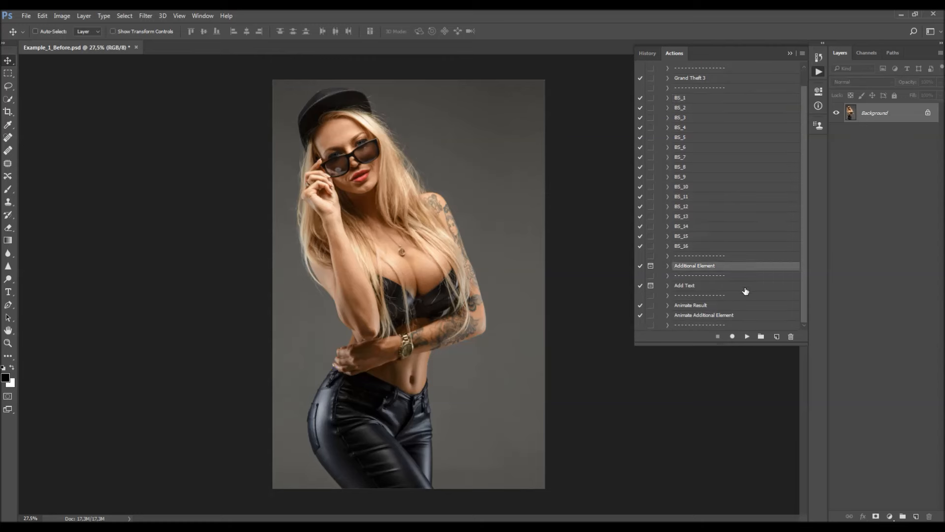
pyautogui.click(710, 286)
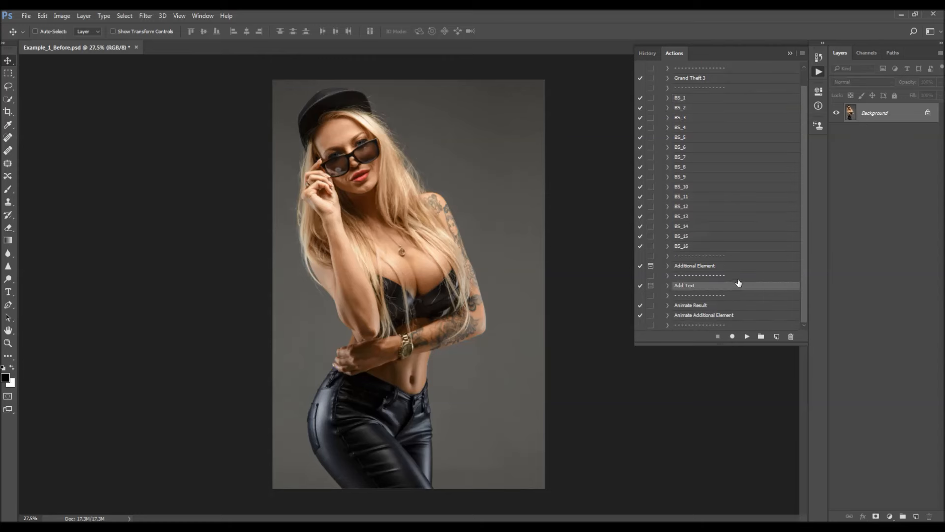
pyautogui.click(714, 305)
pyautogui.click(726, 316)
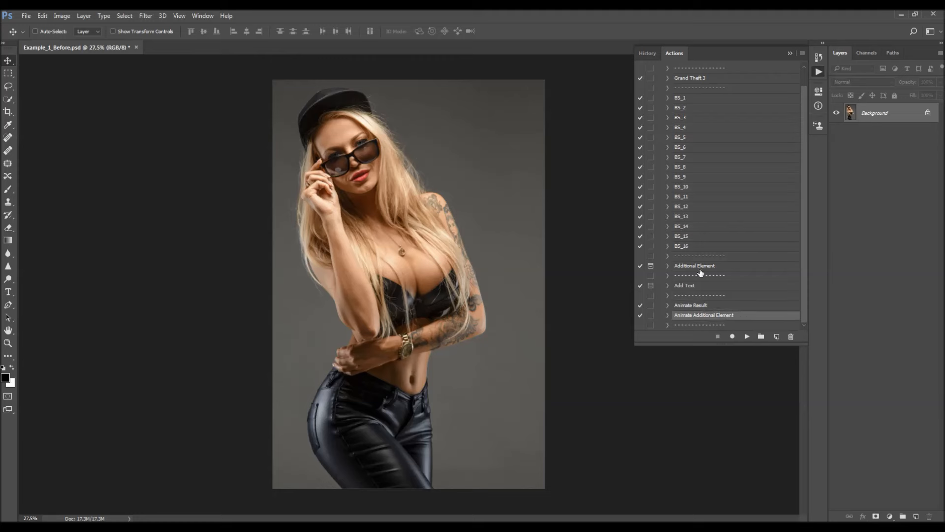
pyautogui.scroll(2, 703, 165)
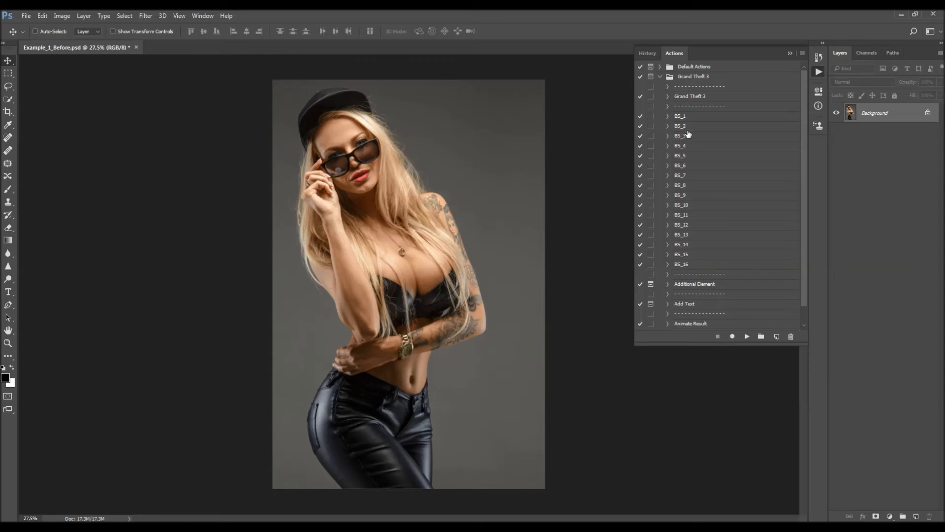
pyautogui.click(697, 77)
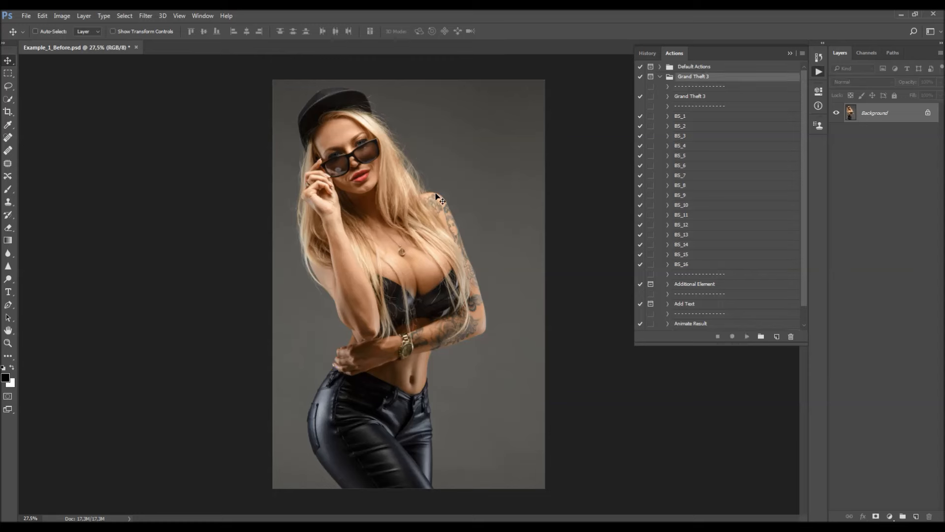
# - Create a new layer named "brush" above the Background
pyautogui.click(84, 15)
pyautogui.moveTo(94, 22)
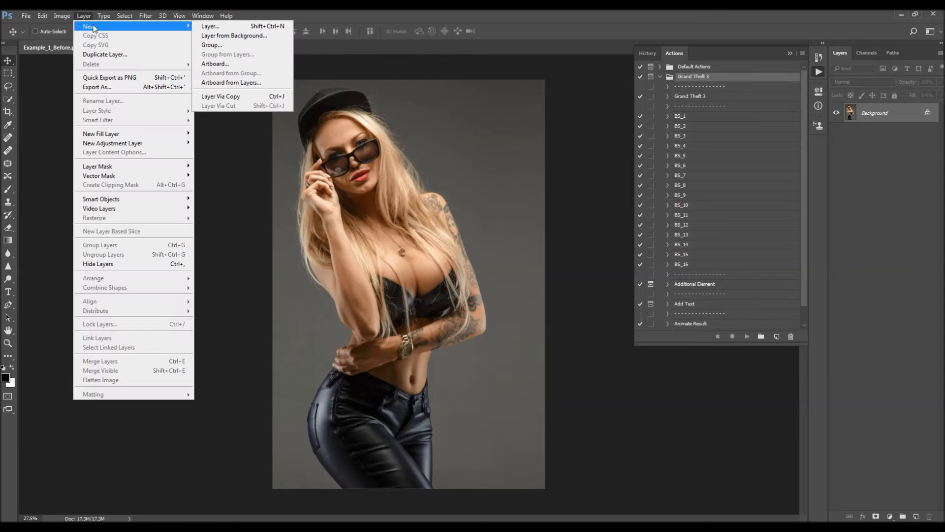
pyautogui.click(209, 24)
pyautogui.write('brush')
pyautogui.moveTo(427, 176); pyautogui.dragTo(367, 184)
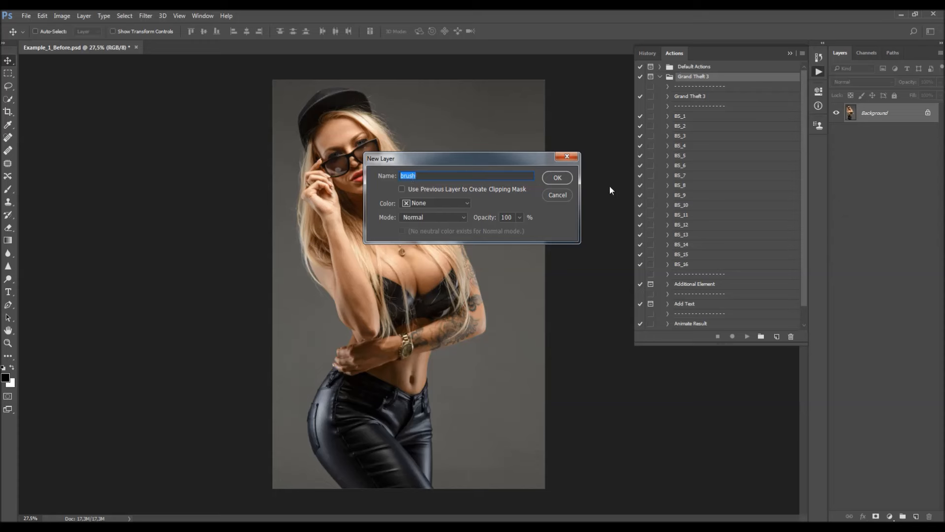
pyautogui.click(558, 178)
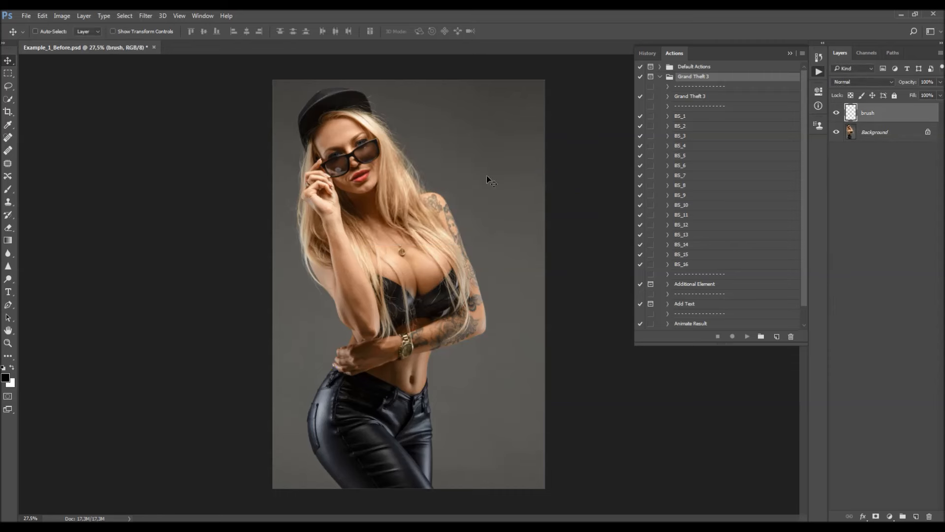
# - Set up the Brush tool with a soft-edged round tip and a red foreground color
pyautogui.press('b')
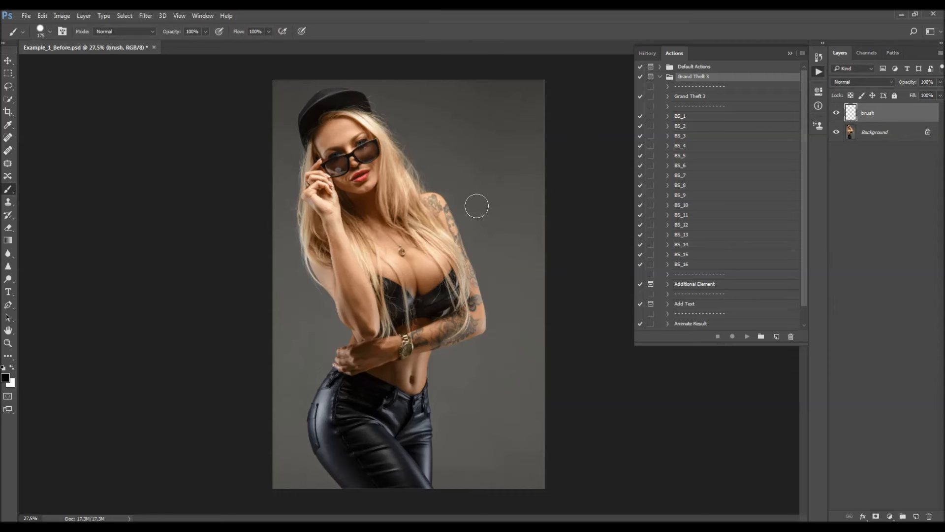
pyautogui.rightClick(400, 237)
pyautogui.click(451, 292)
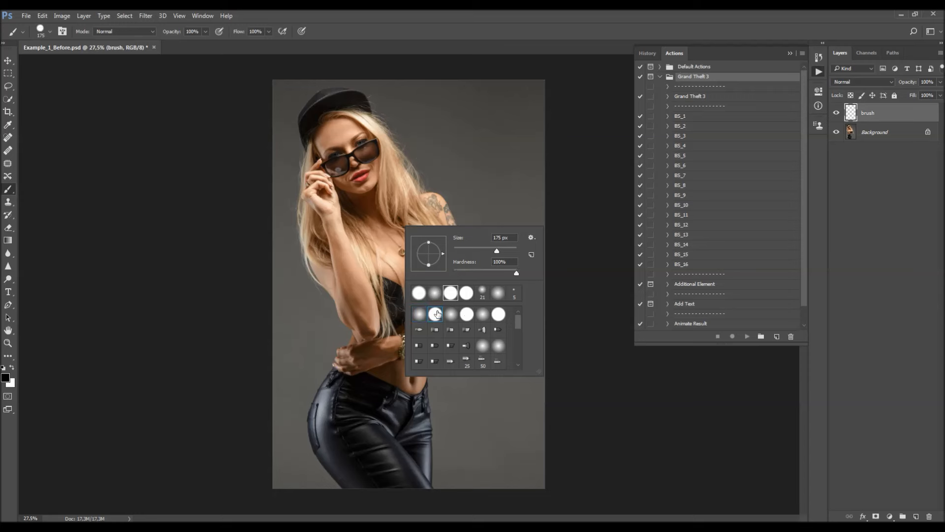
pyautogui.click(517, 273)
pyautogui.click(5, 378)
pyautogui.moveTo(448, 196); pyautogui.dragTo(480, 145)
pyautogui.press('Escape')
# - Try painting red over the woman's head and neck on the brush layer, and undo the strokes
pyautogui.moveTo(367, 165)
pyautogui.mouseDown()
pyautogui.moveTo(345, 192)
pyautogui.moveTo(330, 158)
pyautogui.moveTo(328, 101)
pyautogui.moveTo(358, 106)
pyautogui.moveTo(359, 133)
pyautogui.moveTo(379, 143)
pyautogui.moveTo(389, 170)
pyautogui.moveTo(389, 211)
pyautogui.moveTo(334, 132)
pyautogui.moveTo(318, 162)
pyautogui.moveTo(354, 236)
pyautogui.moveTo(374, 232)
pyautogui.mouseUp()
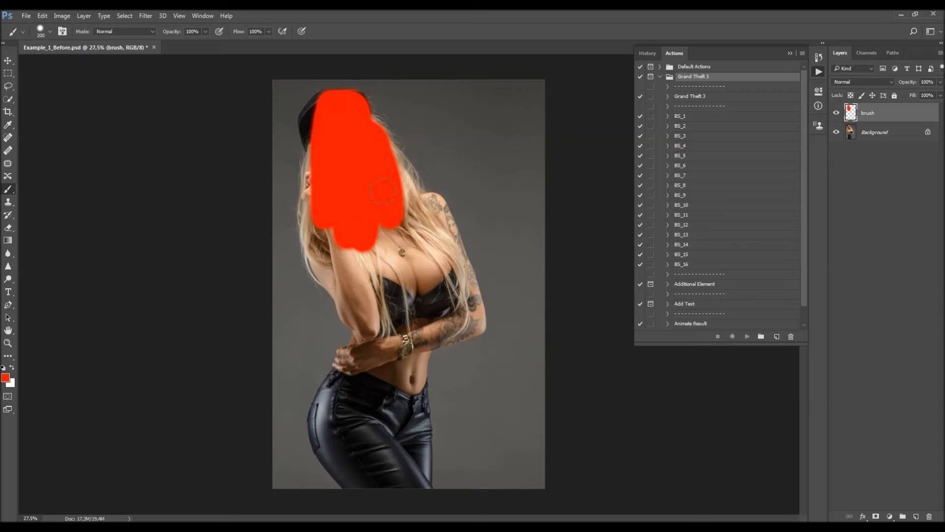
pyautogui.hotkey('ctrl', 'z')
pyautogui.press('v')
pyautogui.hotkey('ctrl', 'z')
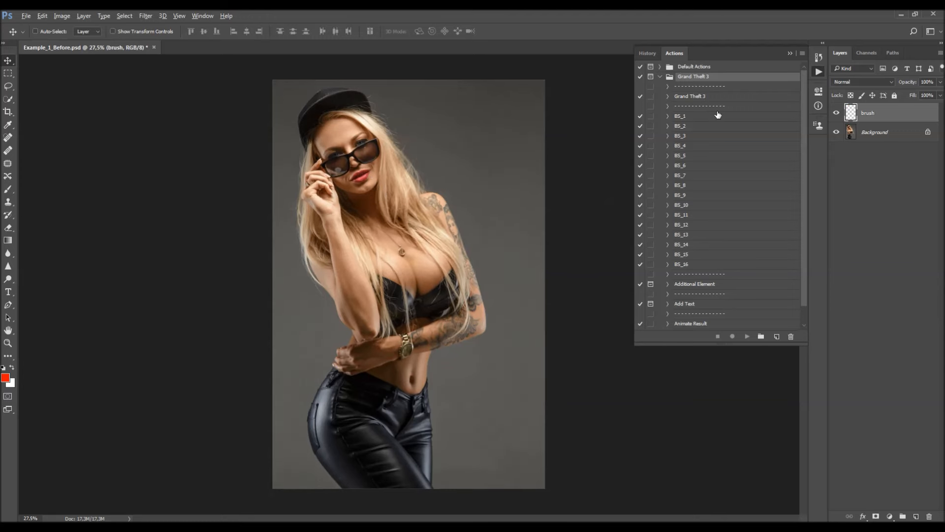
# - Collapse the Actions panel and select the gray backdrop around the woman on the Background layer with the Quick Selection tool
pyautogui.click(789, 53)
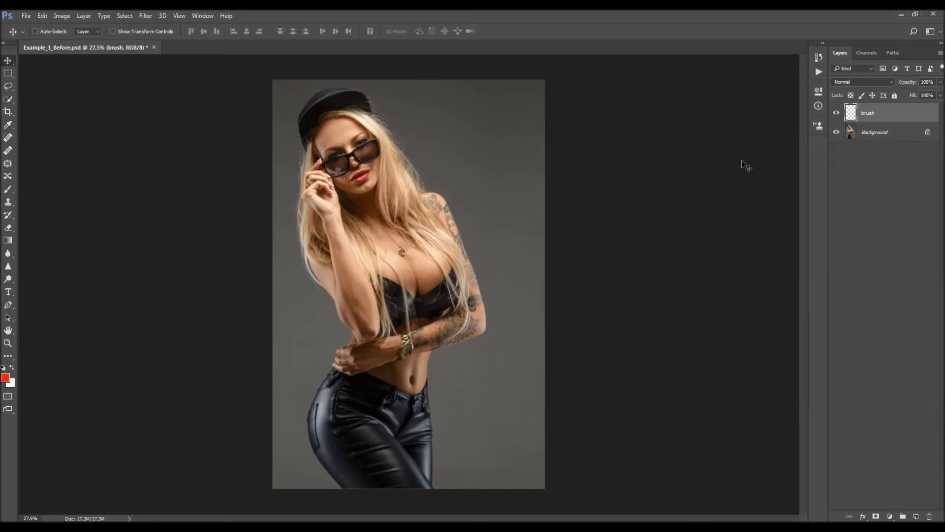
pyautogui.click(883, 135)
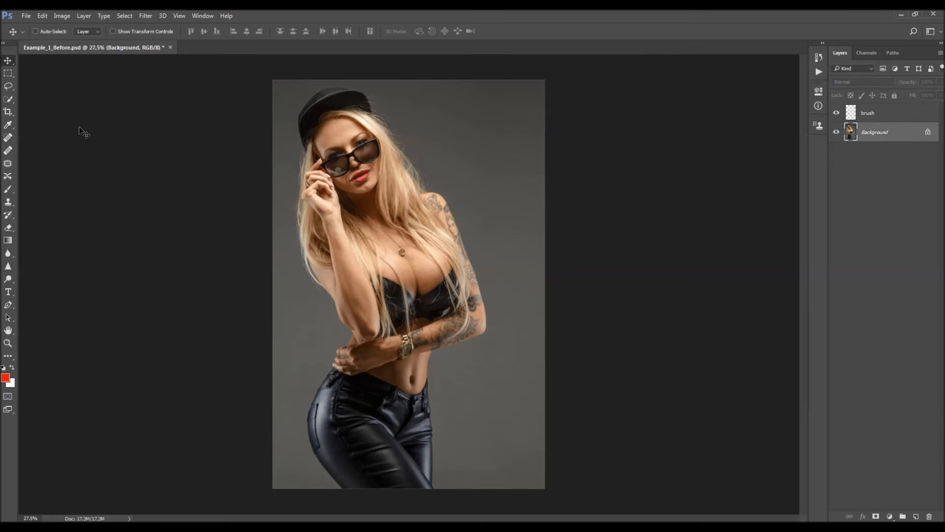
pyautogui.rightClick(11, 100)
pyautogui.click(38, 99)
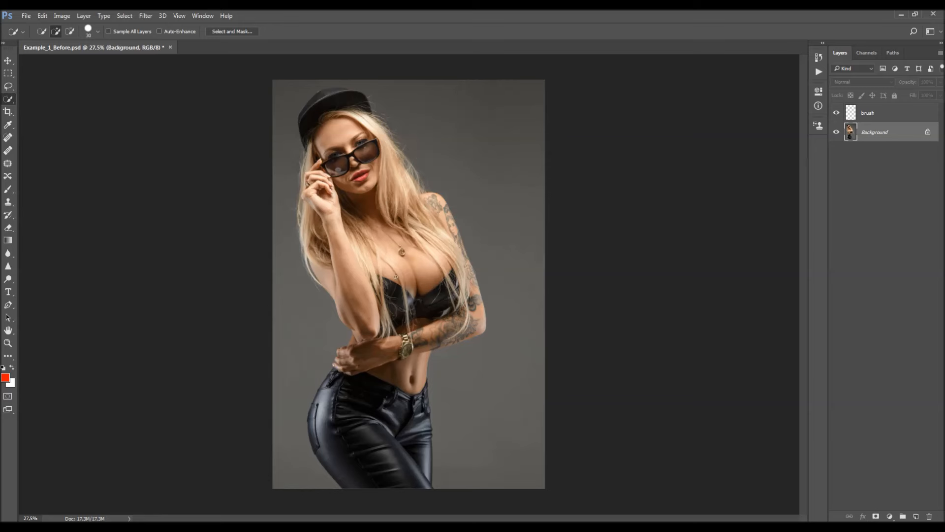
pyautogui.moveTo(474, 426)
pyautogui.mouseDown()
pyautogui.moveTo(492, 153)
pyautogui.moveTo(303, 79)
pyautogui.moveTo(261, 247)
pyautogui.moveTo(282, 379)
pyautogui.moveTo(339, 351)
pyautogui.mouseUp()
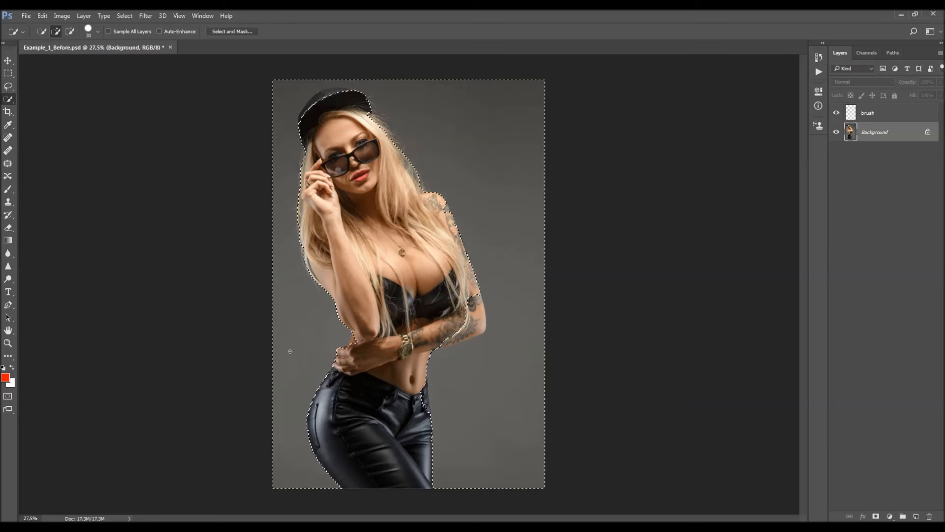
# - Subtract the woman's tattooed forearm and elbow from the backdrop selection with a 100 px selection brush
pyautogui.press(']')
pyautogui.press(']')
pyautogui.press(']')
pyautogui.press(']')
pyautogui.press(']')
pyautogui.press(']')
pyautogui.press(']')
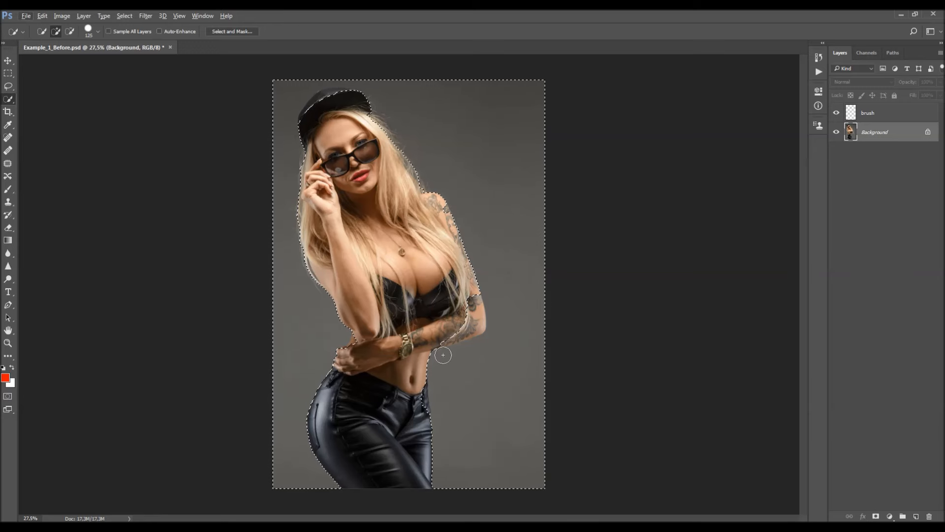
pyautogui.rightClick(446, 354)
pyautogui.press('Escape')
pyautogui.press(']')
pyautogui.press(']')
pyautogui.press('[')
pyautogui.press('alt')
pyautogui.moveTo(446, 335)
pyautogui.mouseDown()
pyautogui.moveTo(473, 323)
pyautogui.moveTo(470, 298)
pyautogui.mouseUp()
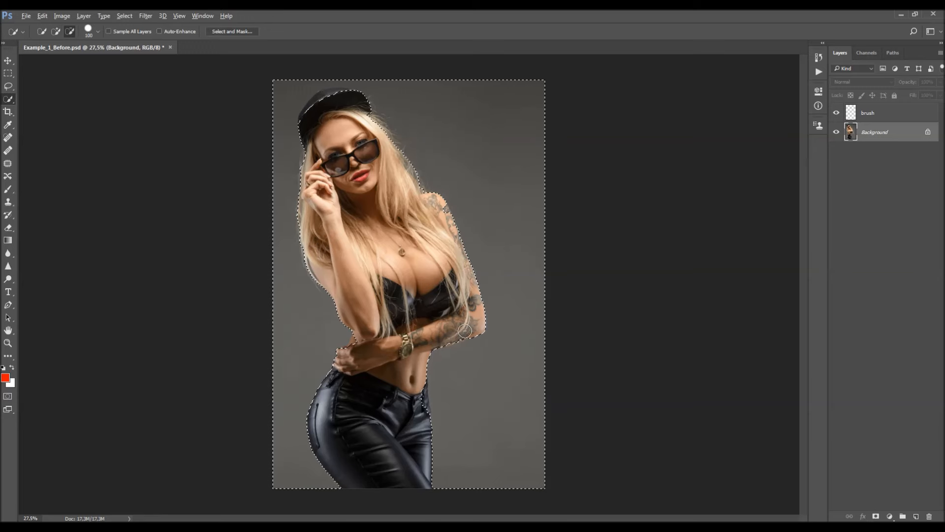
# - Subtract the black cap from the backdrop selection and invert the selection so that it covers the woman
pyautogui.moveTo(336, 97); pyautogui.dragTo(311, 106)
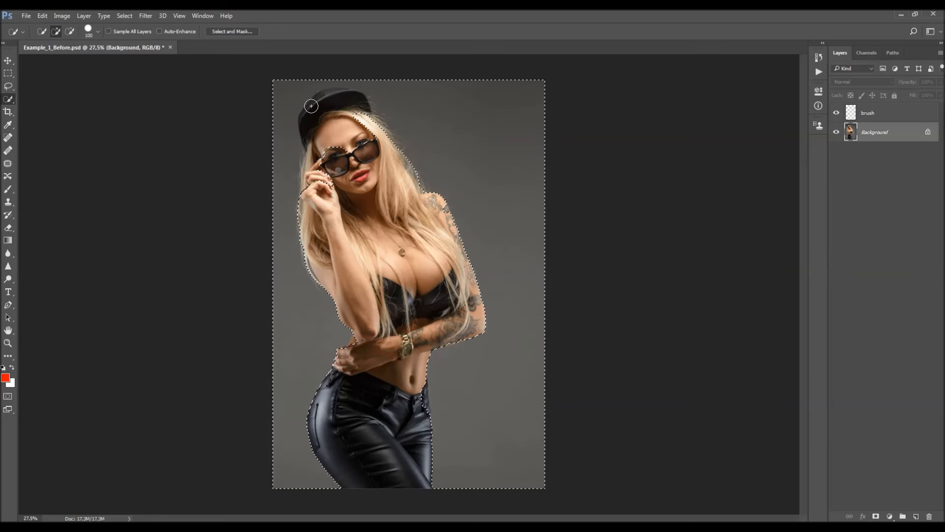
pyautogui.press('alt')
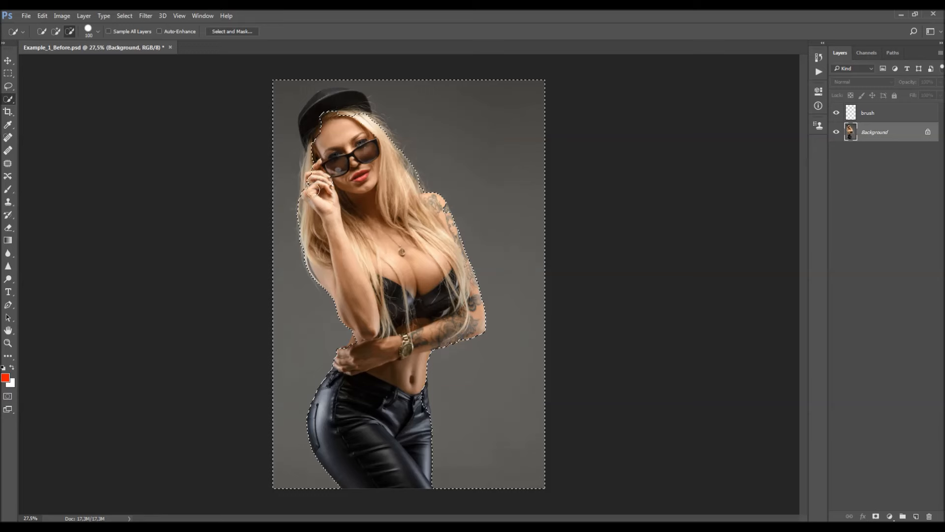
pyautogui.moveTo(350, 99); pyautogui.dragTo(341, 99)
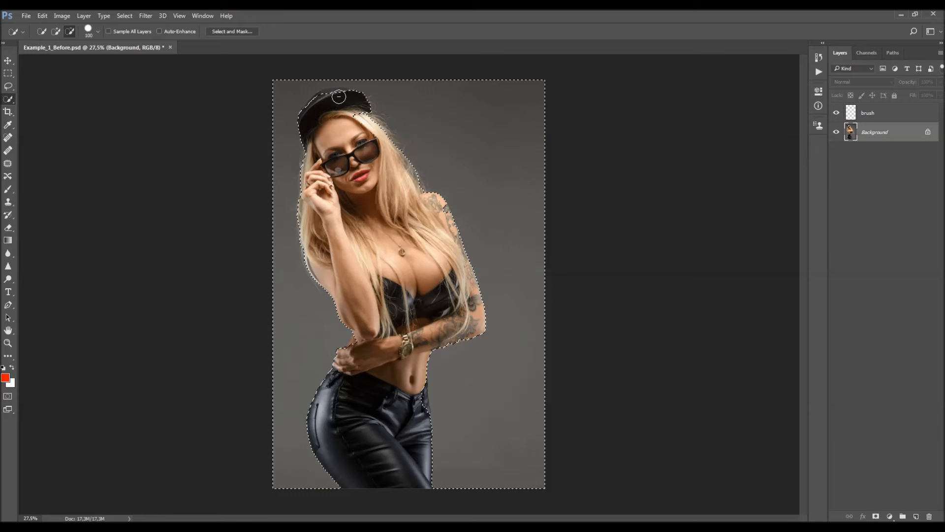
pyautogui.press('v')
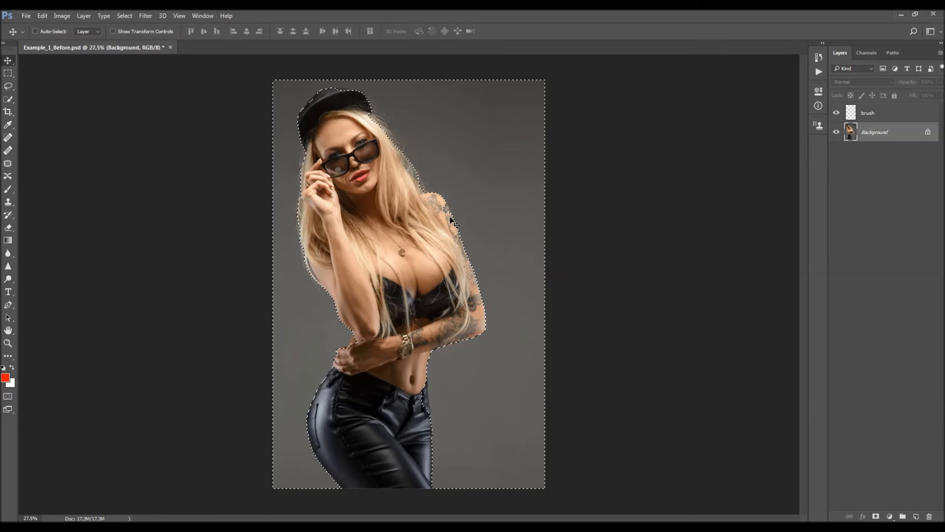
pyautogui.hotkey('ctrl', 'shift', 'i')
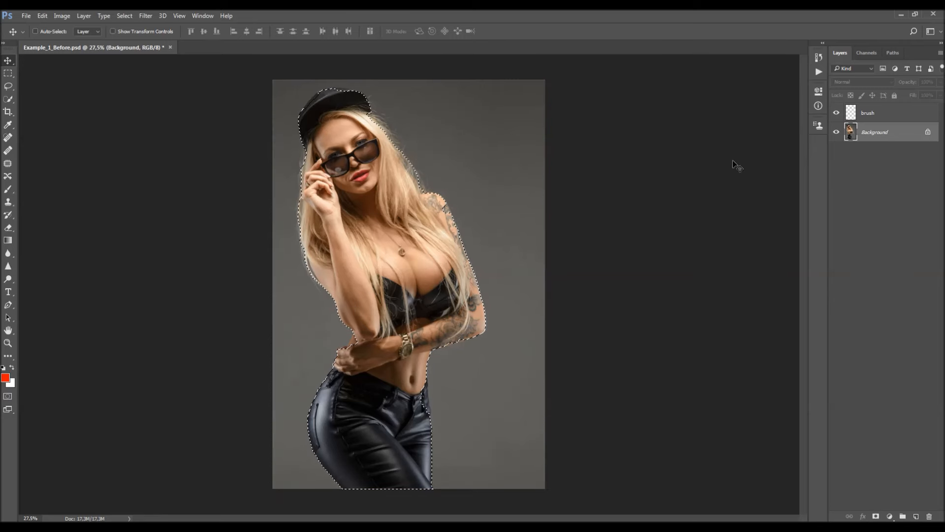
# - Try filling the woman's selection with the red foreground color on the brush layer, then undo the fill and deselect
pyautogui.click(876, 116)
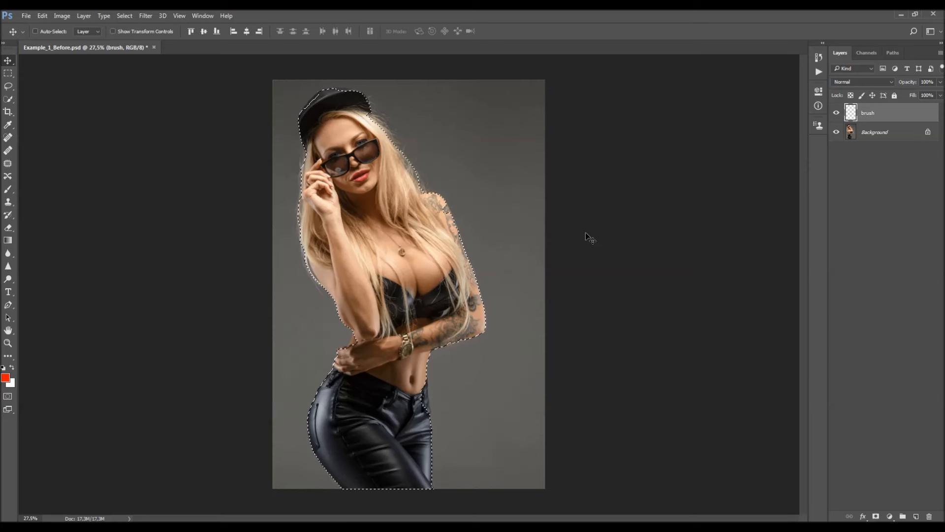
pyautogui.hotkey('shift', 'F5')
pyautogui.click(534, 161)
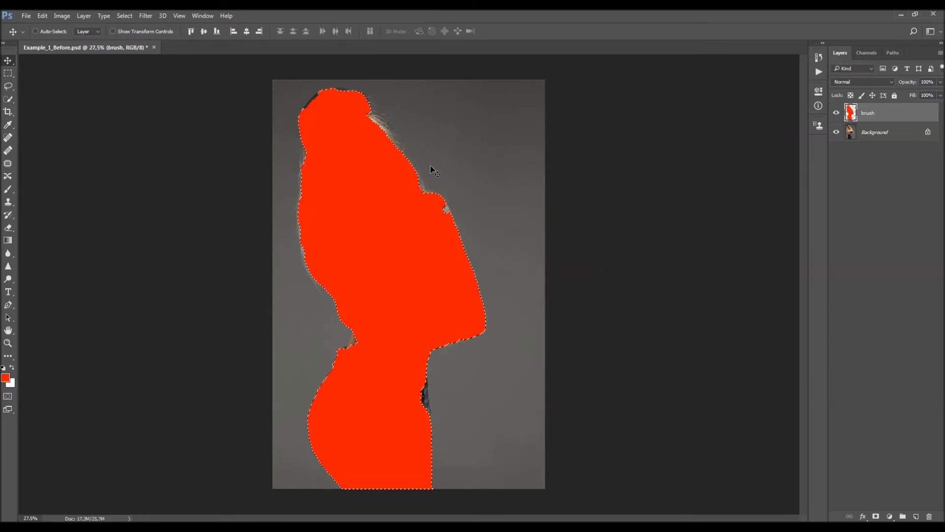
pyautogui.hotkey('ctrl', 'd')
pyautogui.click(837, 113)
pyautogui.hotkey('ctrl', 'alt', 'z')
pyautogui.hotkey('ctrl', 'alt', 'z')
pyautogui.hotkey('ctrl', 'alt', 'z')
pyautogui.hotkey('ctrl', 'd')
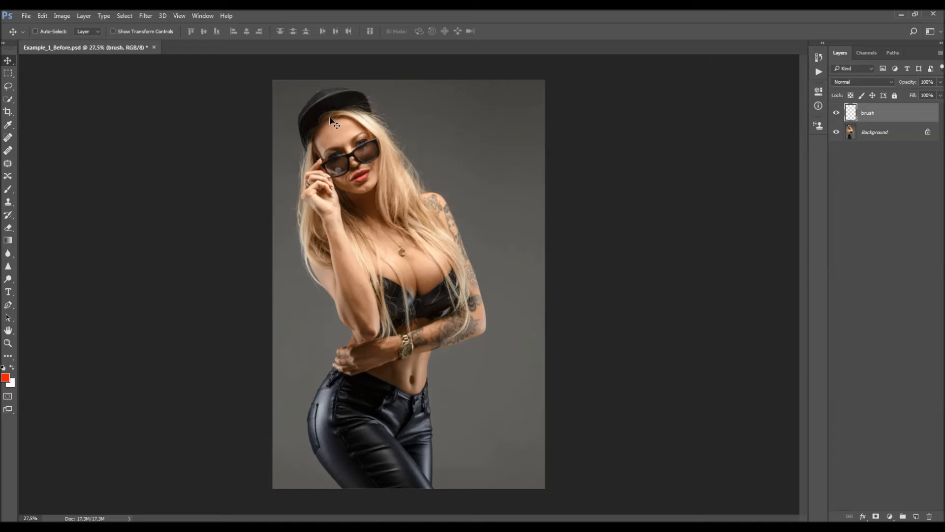
# - Close Example_1_Before.psd without saving and open Example_1_Brushed.psd from the Examples folder
pyautogui.click(154, 48)
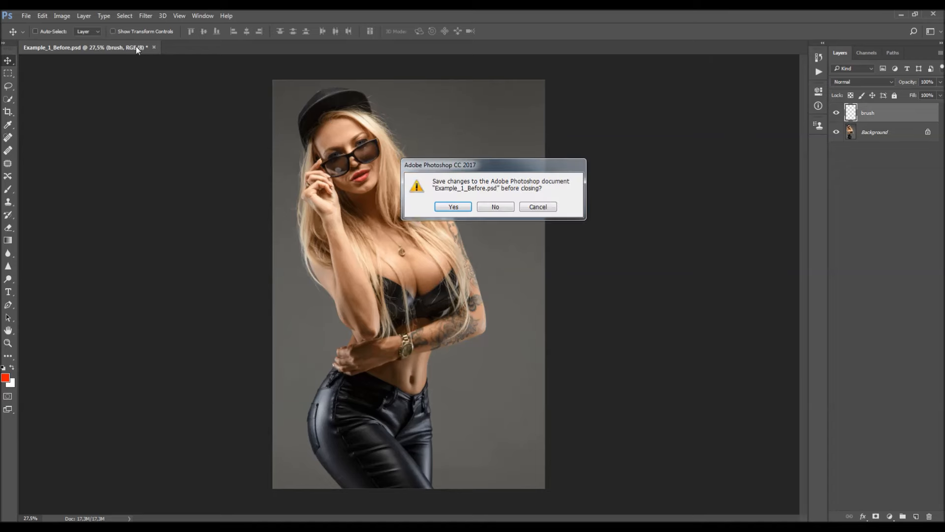
pyautogui.press('n')
pyautogui.click(26, 15)
pyautogui.click(37, 34)
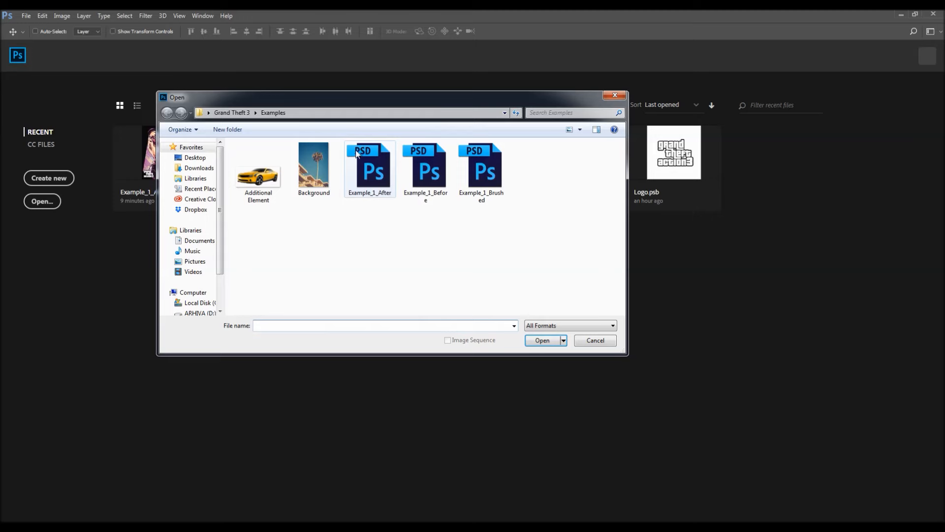
pyautogui.doubleClick(481, 170)
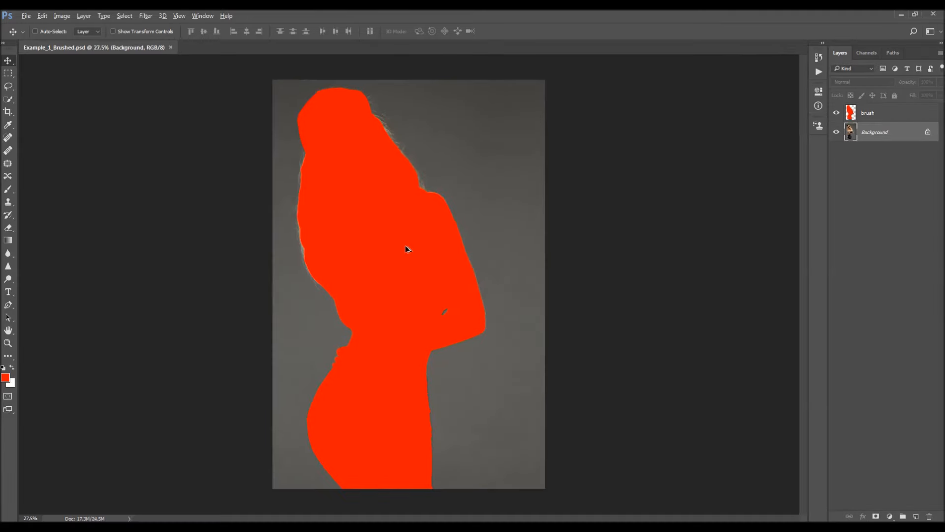
# - Select the brush layer and toggle its visibility to compare the red silhouette with the woman beneath
pyautogui.click(881, 120)
pyautogui.click(838, 114)
pyautogui.click(837, 113)
pyautogui.click(837, 114)
pyautogui.click(837, 113)
pyautogui.click(837, 114)
pyautogui.click(837, 113)
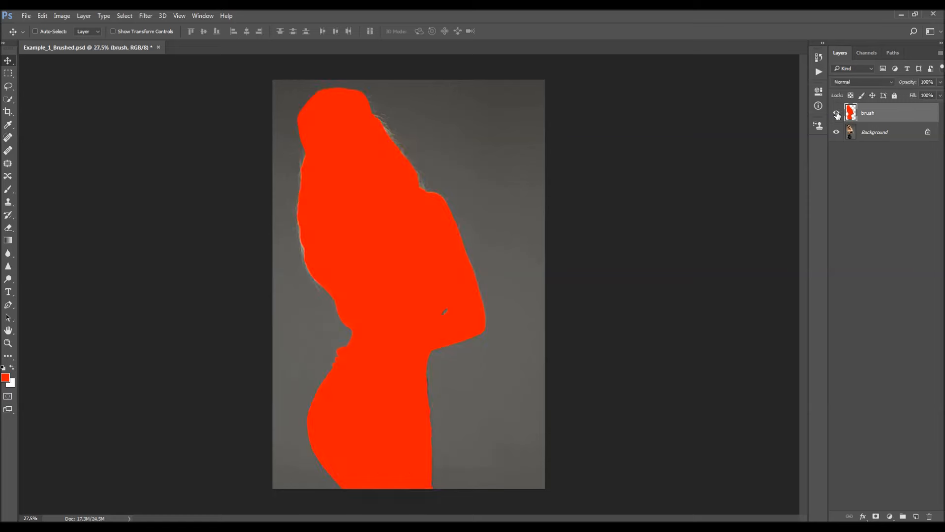
# - Try moving the red silhouette on the brush layer, undo the move, and recheck the layer by toggling its visibility
pyautogui.scroll(-1, 418, 209)
pyautogui.scroll(1, 418, 209)
pyautogui.moveTo(466, 208)
pyautogui.mouseDown()
pyautogui.moveTo(506, 219)
pyautogui.moveTo(527, 189)
pyautogui.mouseUp()
pyautogui.hotkey('ctrl', 'z')
pyautogui.click(837, 114)
pyautogui.click(837, 113)
# - Extend the canvas width by 150 pixels on the left side, keeping the right edge anchored
pyautogui.scroll(-1, 550, 228)
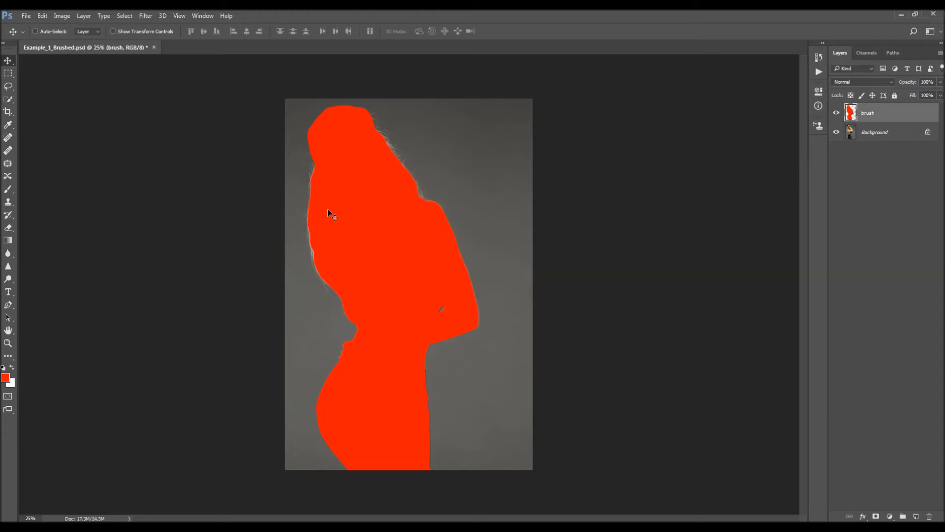
pyautogui.click(62, 15)
pyautogui.click(83, 94)
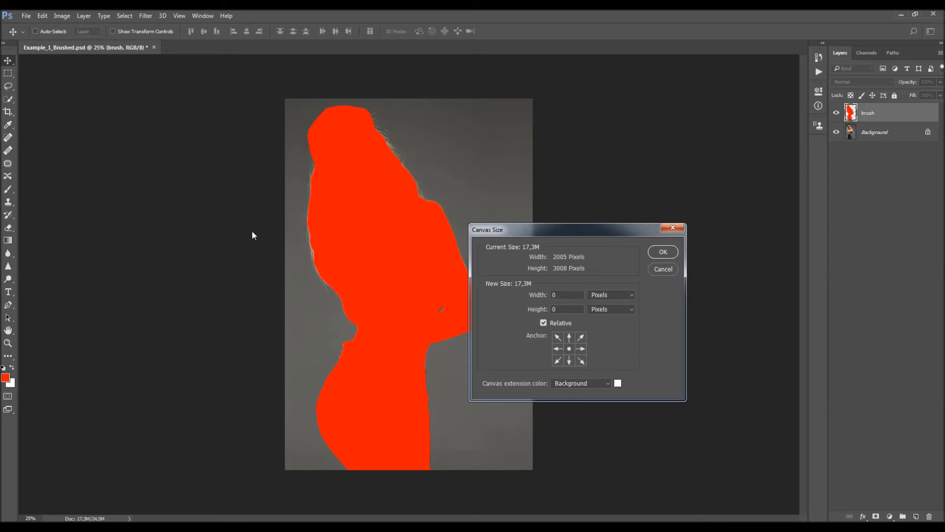
pyautogui.click(581, 349)
pyautogui.doubleClick(569, 310)
pyautogui.write('150')
pyautogui.press('Return')
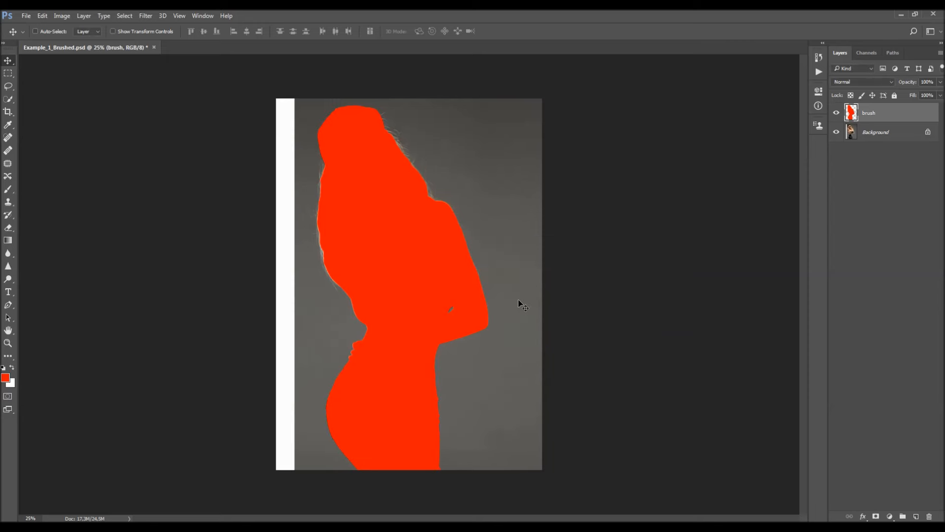
# - Extend the canvas height by 100 pixels at the top, keeping the bottom edge anchored
pyautogui.click(62, 17)
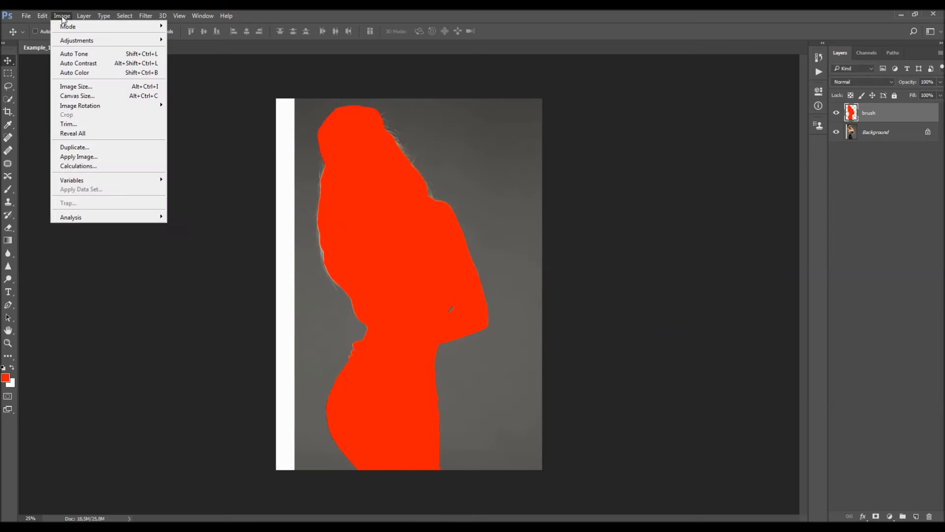
pyautogui.click(92, 96)
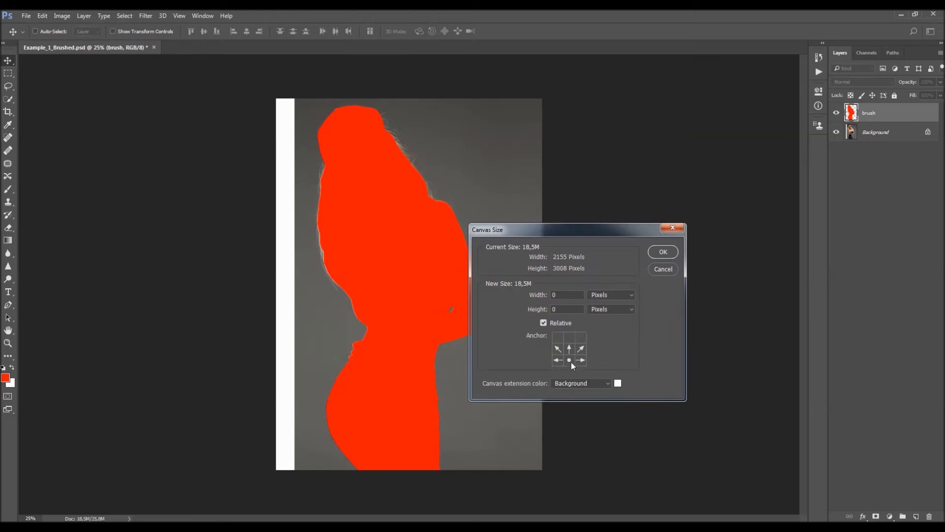
pyautogui.doubleClick(573, 310)
pyautogui.write('100')
pyautogui.click(665, 251)
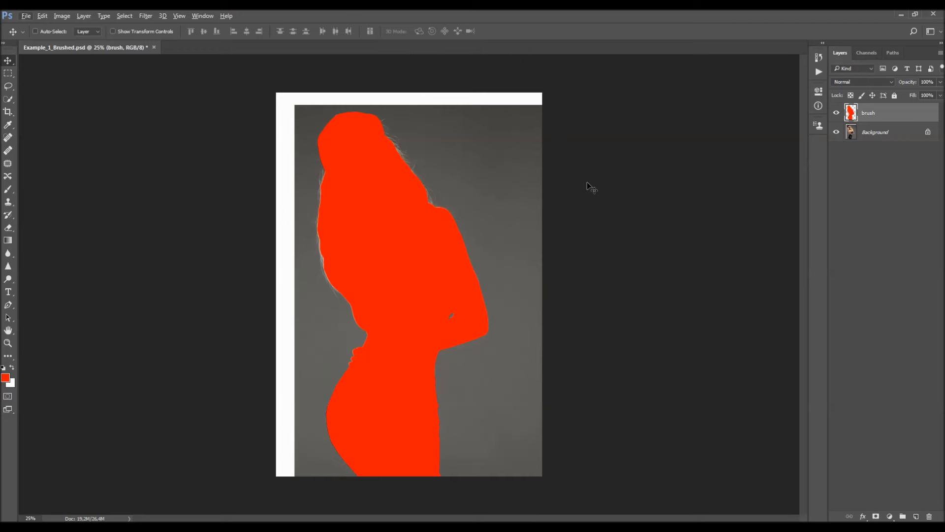
# - Check the photo beneath the brush layer, show the layer again, and select the Grand Theft 3 action within its set
pyautogui.click(818, 72)
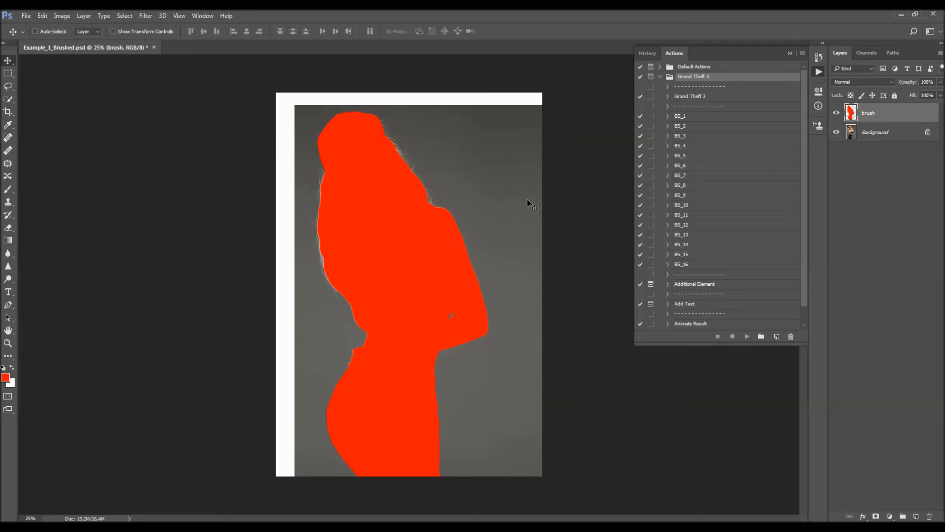
pyautogui.click(790, 54)
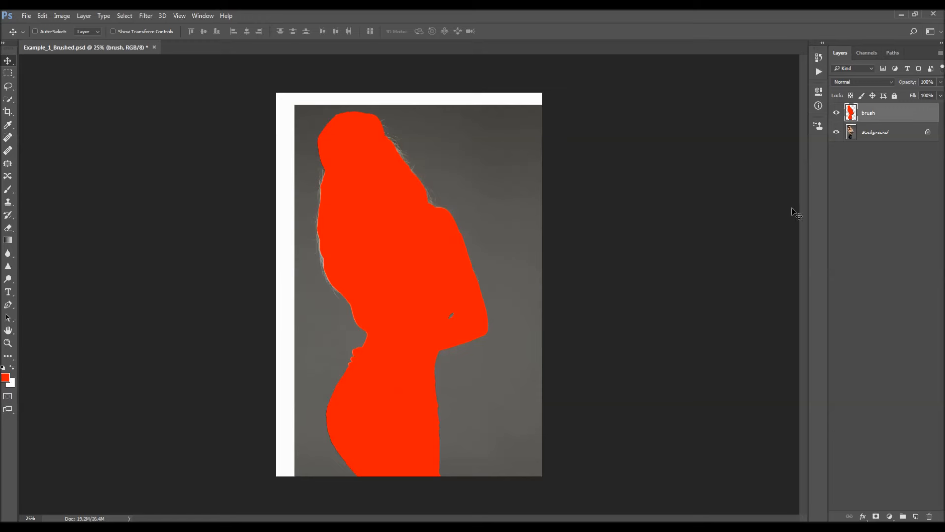
pyautogui.click(836, 113)
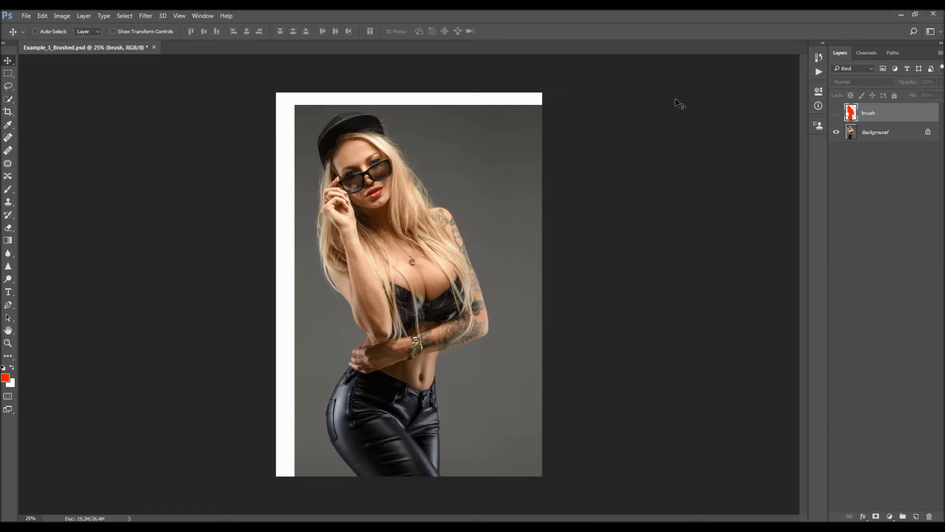
pyautogui.click(836, 113)
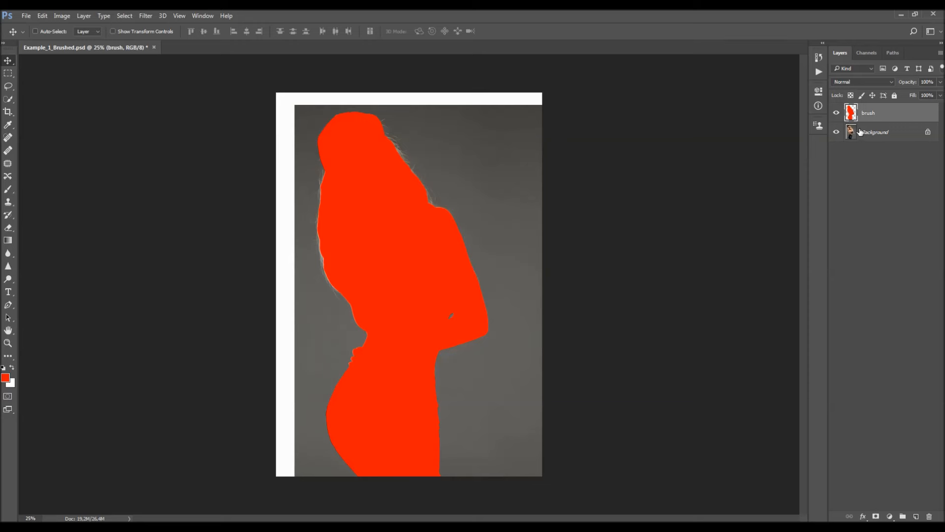
pyautogui.click(818, 72)
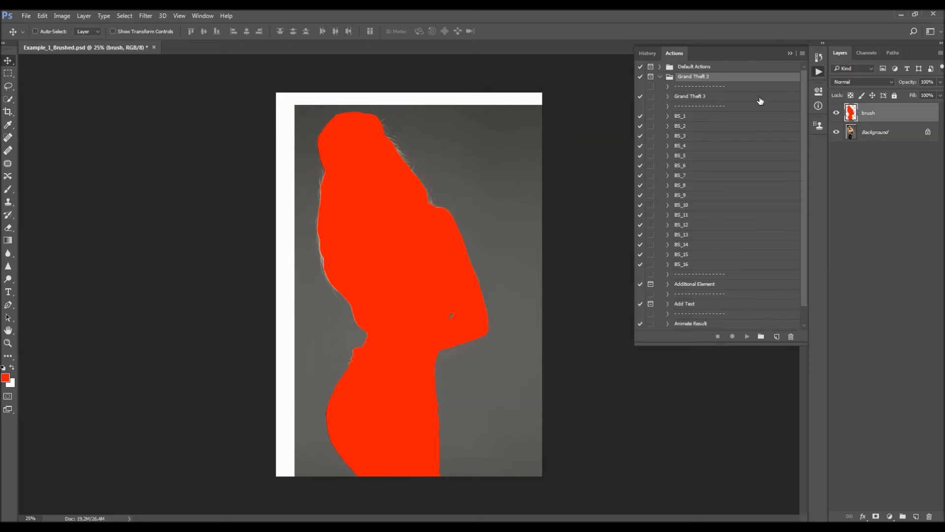
pyautogui.click(722, 97)
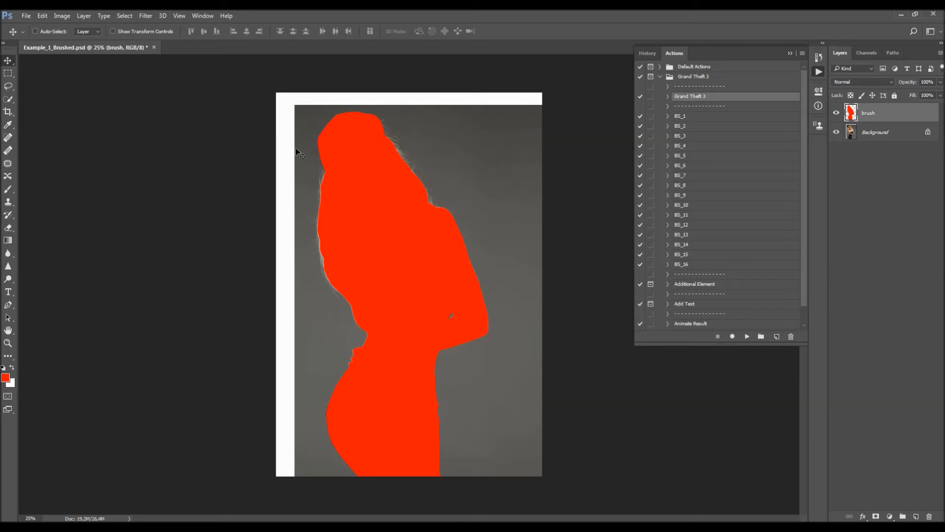
# - Place the Background image from the Examples folder into the document as an embedded object
pyautogui.click(25, 16)
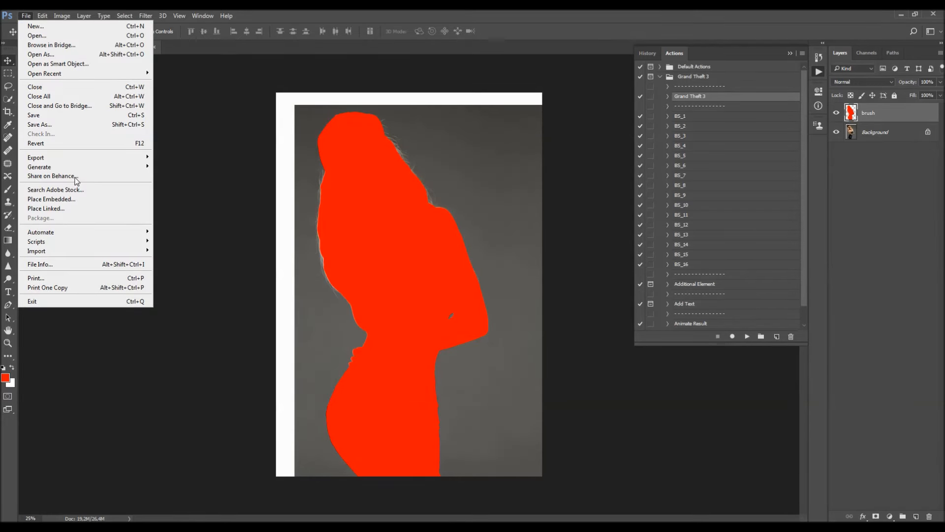
pyautogui.click(51, 199)
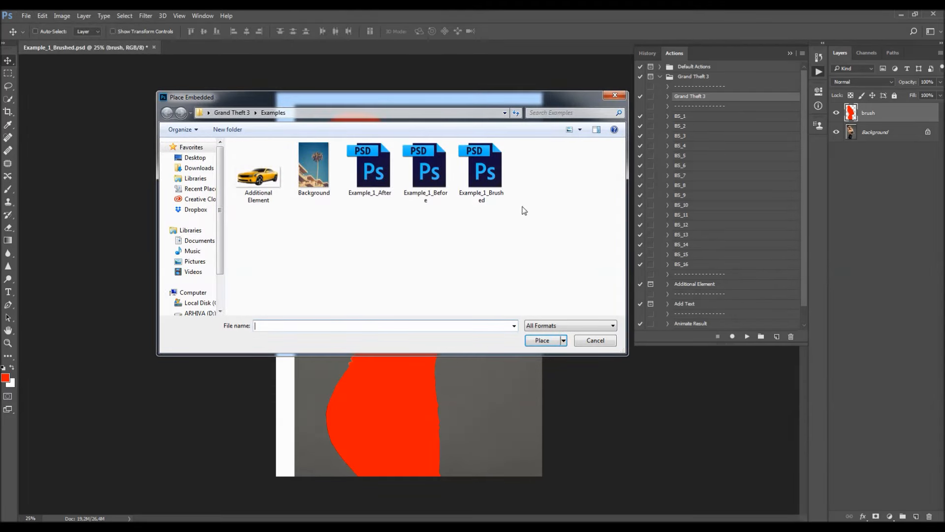
pyautogui.doubleClick(308, 175)
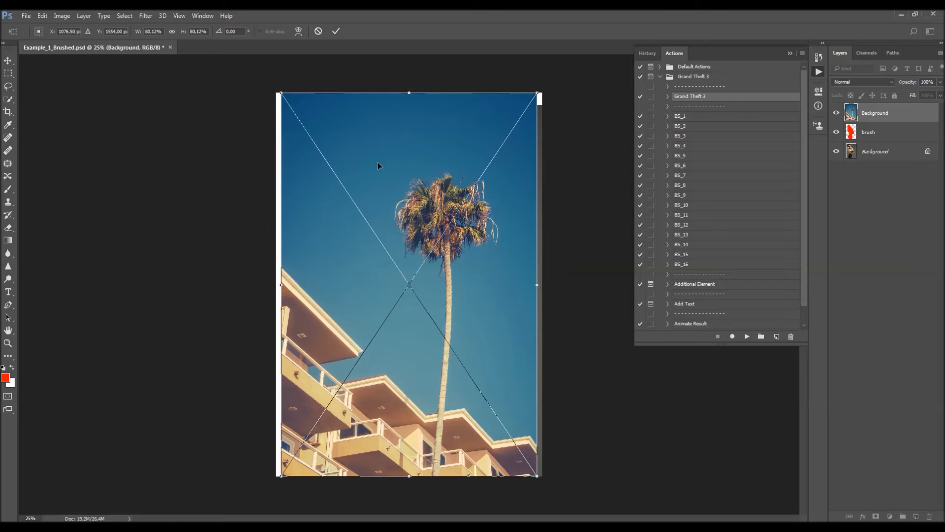
# - Enlarge and reposition the placed palm tree image to cover the whole canvas, and move its layer below the brush layer
pyautogui.moveTo(537, 96); pyautogui.dragTo(594, 70)
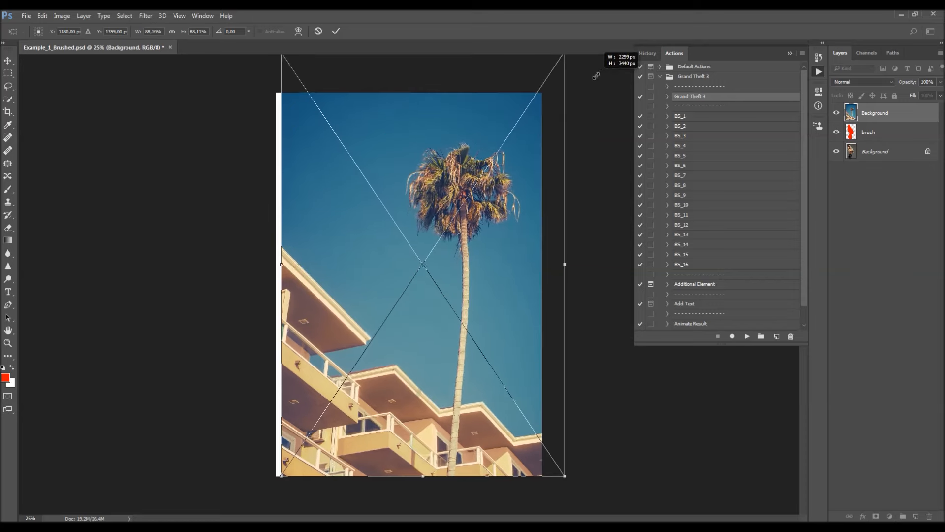
pyautogui.moveTo(394, 305); pyautogui.dragTo(372, 308)
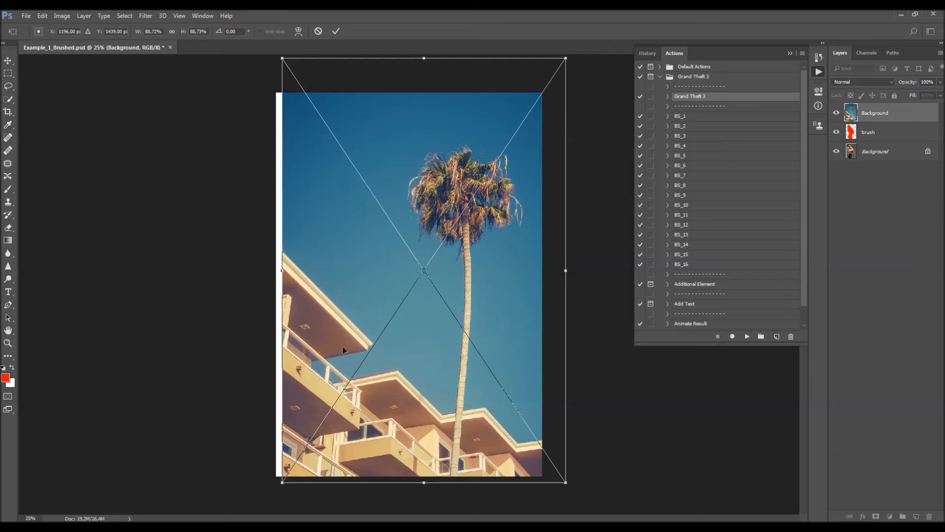
pyautogui.moveTo(277, 485); pyautogui.dragTo(272, 499)
pyautogui.moveTo(394, 415)
pyautogui.mouseDown()
pyautogui.moveTo(391, 376)
pyautogui.moveTo(392, 403)
pyautogui.mouseUp()
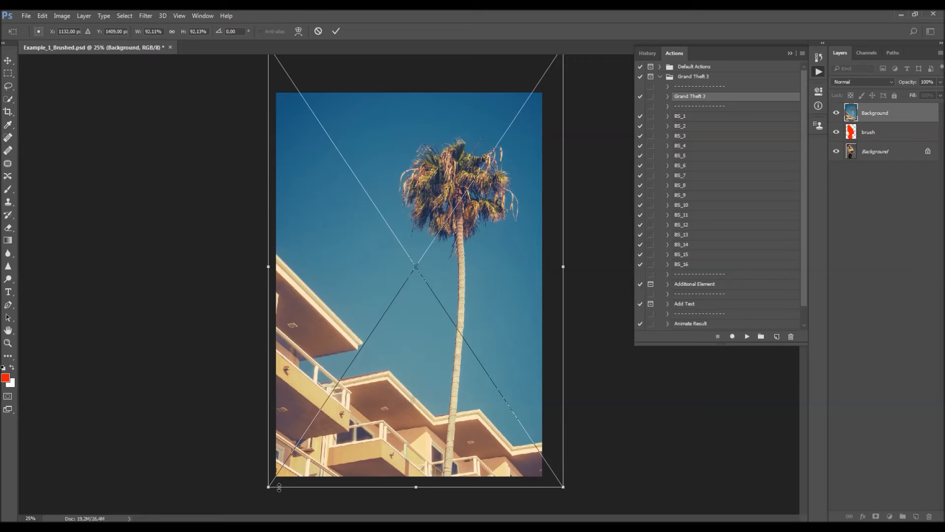
pyautogui.moveTo(564, 487)
pyautogui.mouseDown()
pyautogui.moveTo(546, 476)
pyautogui.moveTo(560, 482)
pyautogui.mouseUp()
pyautogui.moveTo(492, 407)
pyautogui.mouseDown()
pyautogui.moveTo(489, 422)
pyautogui.moveTo(497, 409)
pyautogui.mouseUp()
pyautogui.press('Return')
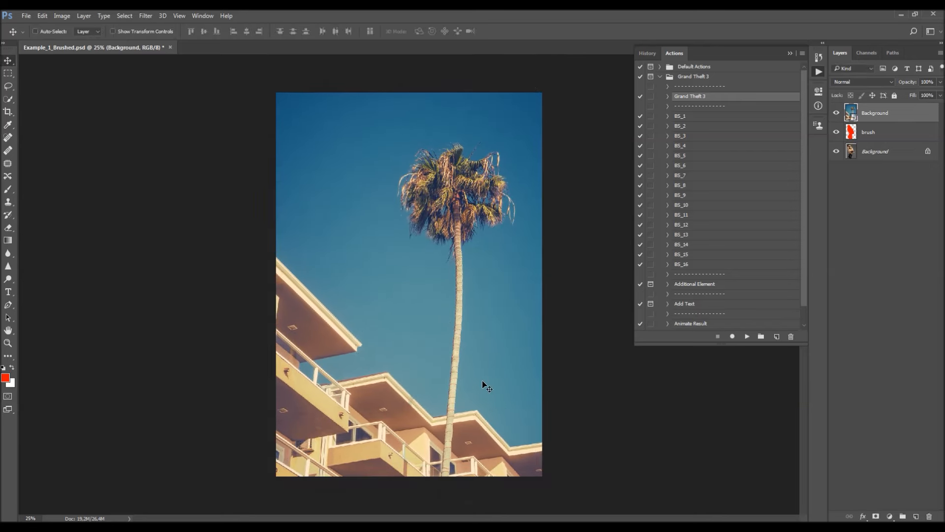
pyautogui.moveTo(883, 117); pyautogui.dragTo(881, 140)
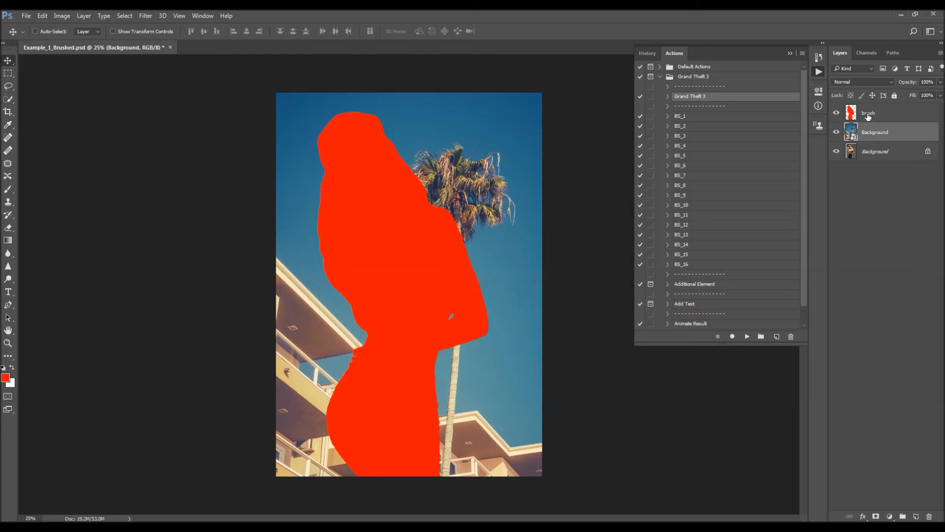
# - Copy the woman from the locked Background layer to a new layer using the brush layer's outline, and move it above the palm image
pyautogui.keyDown('ctrl'); pyautogui.click(851, 112); pyautogui.keyUp('ctrl')
pyautogui.click(870, 152)
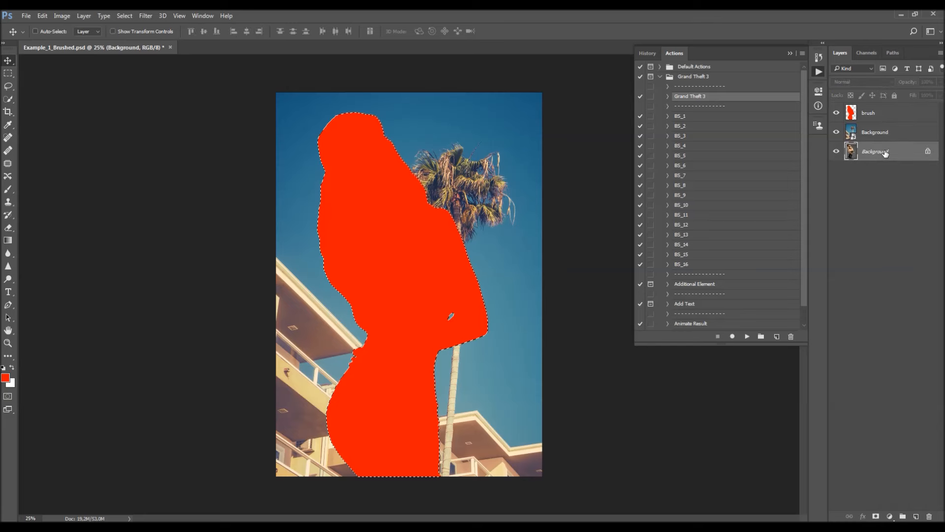
pyautogui.hotkey('ctrl', 'j')
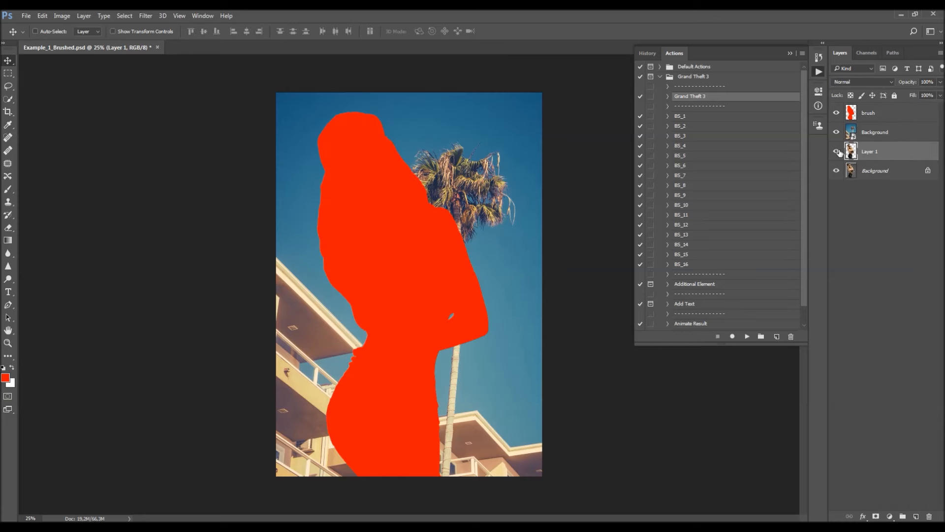
pyautogui.moveTo(886, 151); pyautogui.dragTo(883, 128)
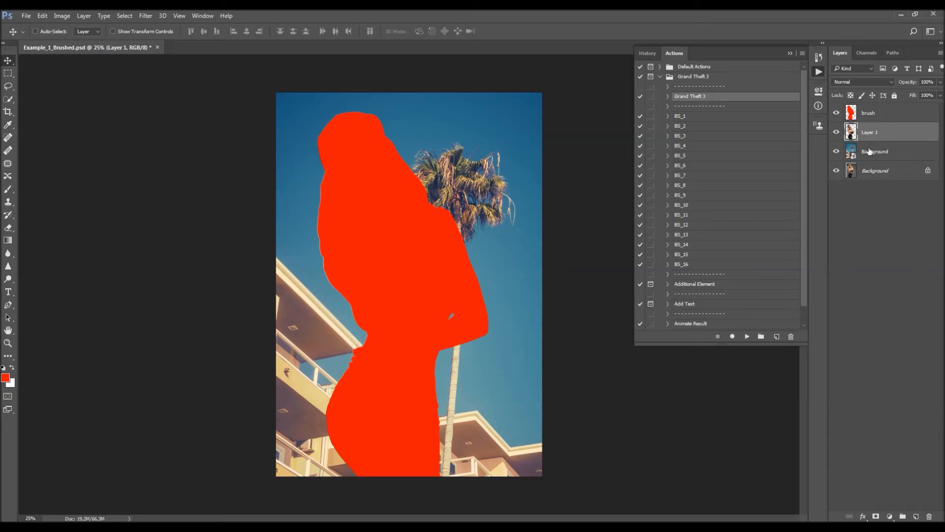
# - Hide the brush layer and enlarge the placed palm tree image to about 98% so it covers the canvas behind the woman
pyautogui.click(836, 113)
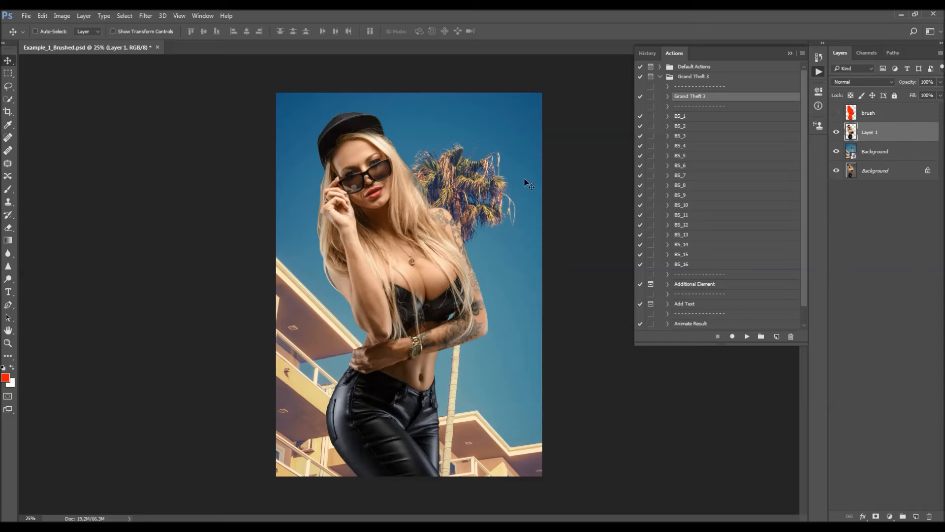
pyautogui.click(885, 151)
pyautogui.moveTo(344, 297); pyautogui.dragTo(353, 333)
pyautogui.hotkey('ctrl', 't')
pyautogui.scroll(-1, 533, 158)
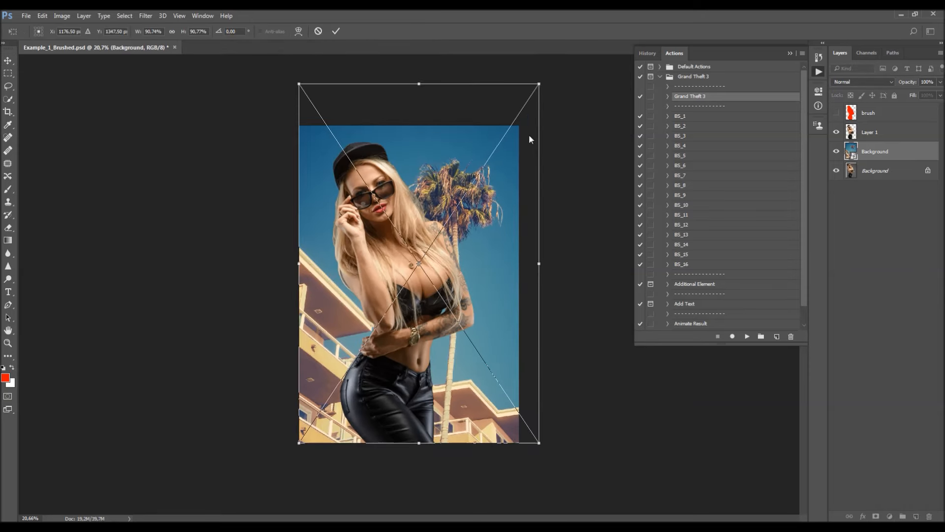
pyautogui.moveTo(536, 86); pyautogui.dragTo(553, 61)
pyautogui.moveTo(294, 445); pyautogui.dragTo(289, 450)
pyautogui.moveTo(390, 401); pyautogui.dragTo(389, 395)
pyautogui.press('Return')
pyautogui.scroll(1, 463, 385)
pyautogui.click(461, 374)
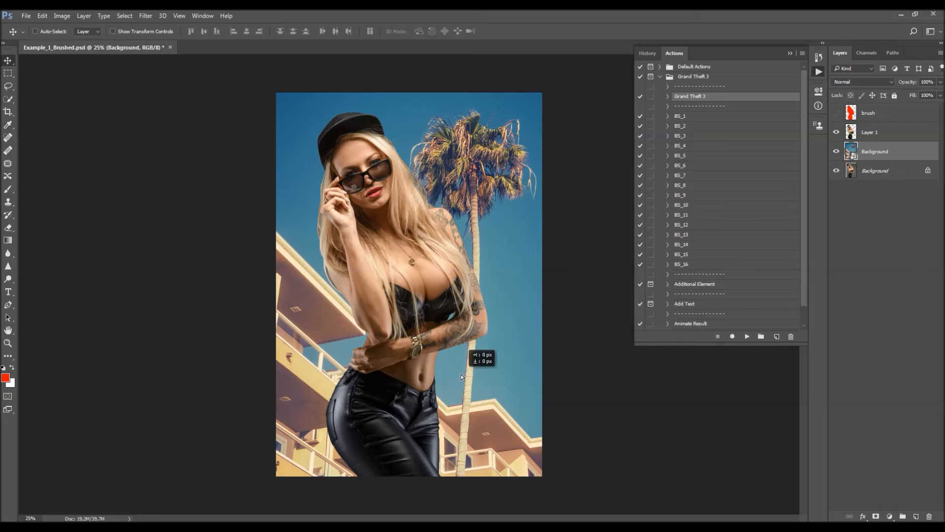
# - Enlarge the palm tree image slightly to about 99%
pyautogui.hotkey('ctrl', 't')
pyautogui.hotkey('ctrl', '0')
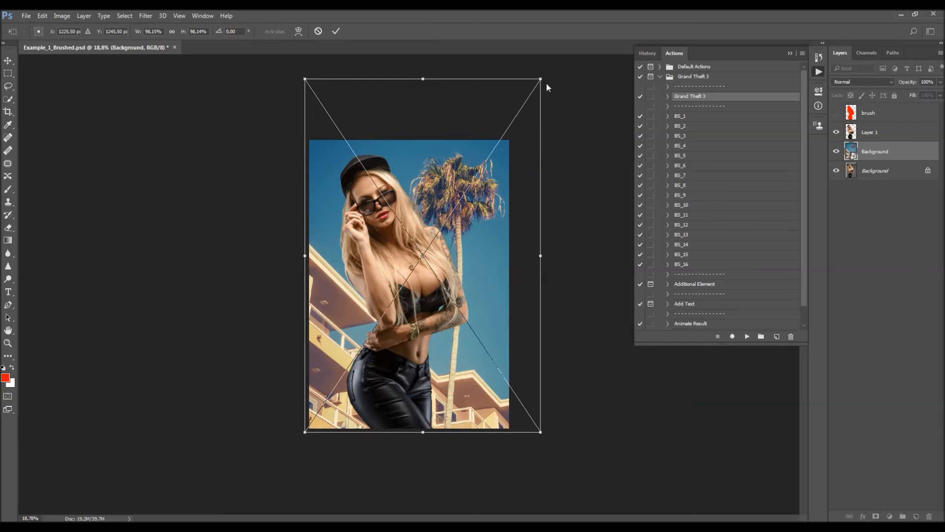
pyautogui.moveTo(541, 78); pyautogui.dragTo(543, 76)
pyautogui.press('Return')
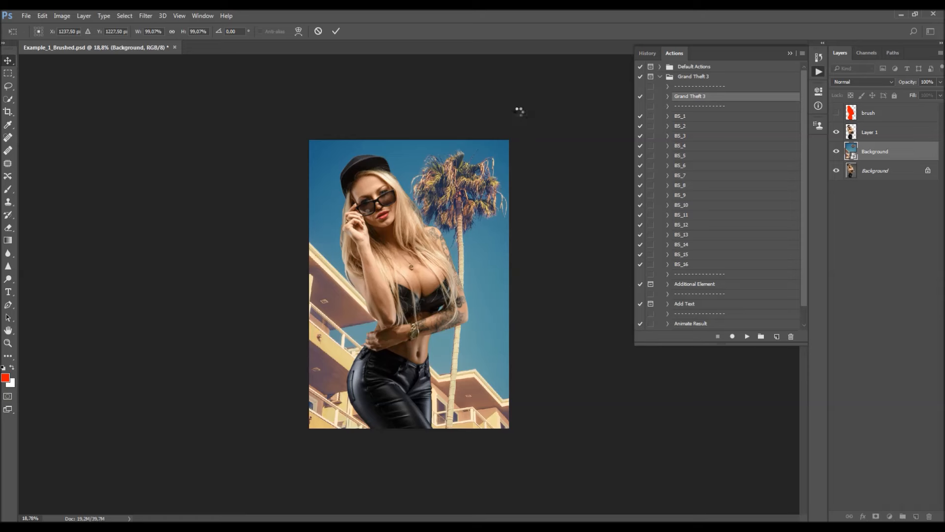
pyautogui.scroll(3, 453, 272)
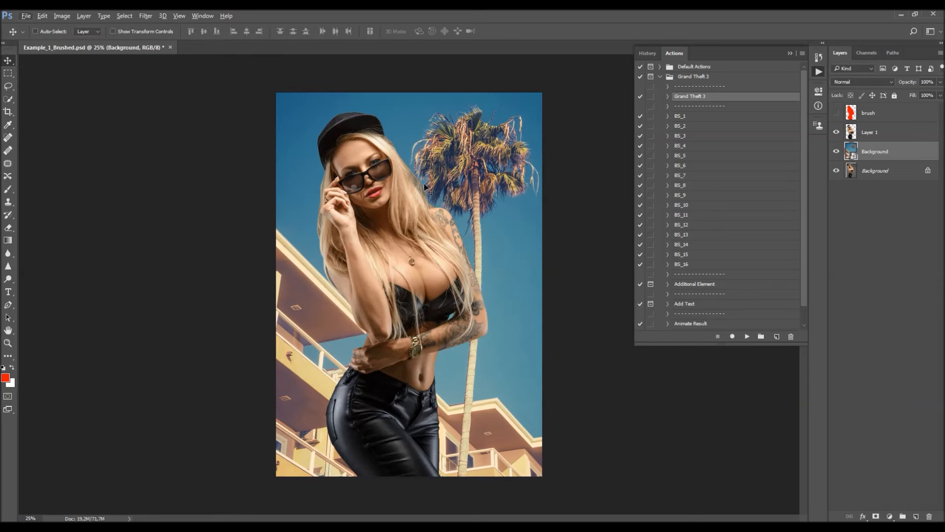
pyautogui.scroll(1, 386, 238)
# - Merge Layer 1, the palm image layer and the locked Background into one layer, and check it by toggling its visibility
pyautogui.click(891, 132)
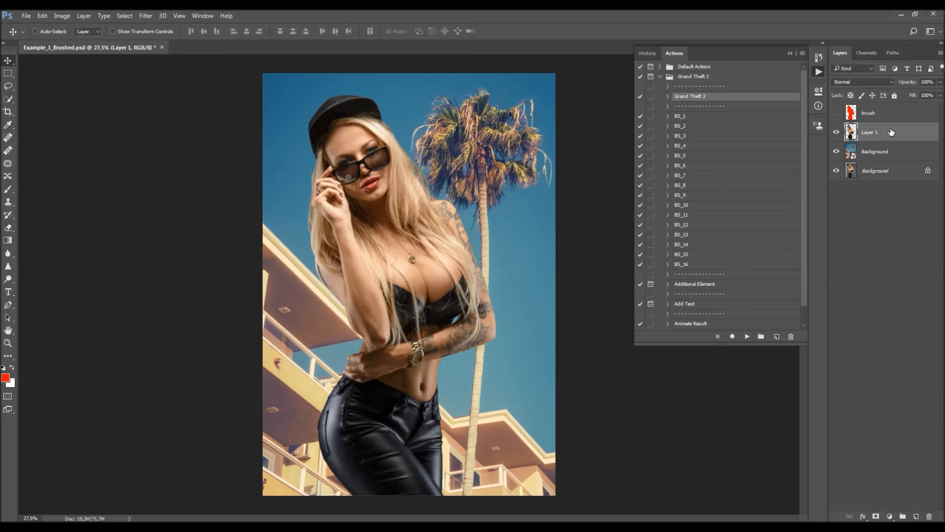
pyautogui.keyDown('shift'); pyautogui.click(892, 172); pyautogui.keyUp('shift')
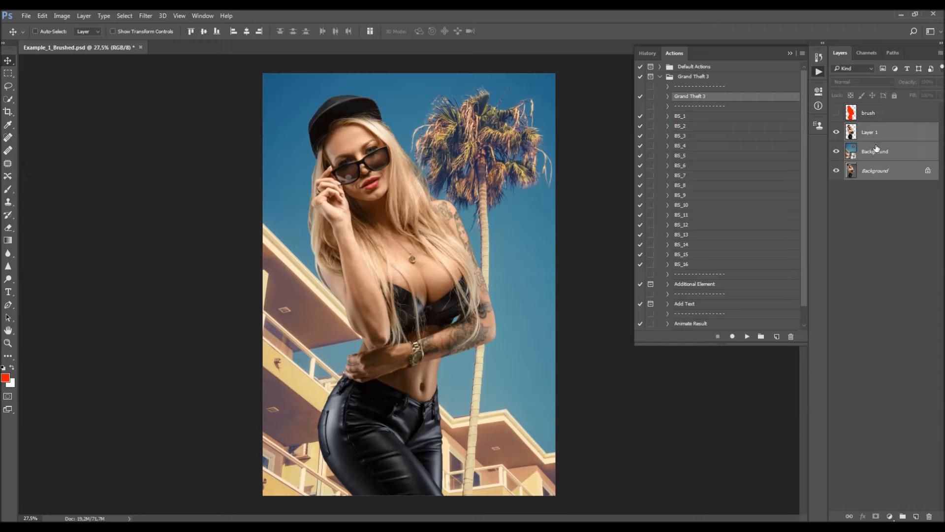
pyautogui.press('ctrl')
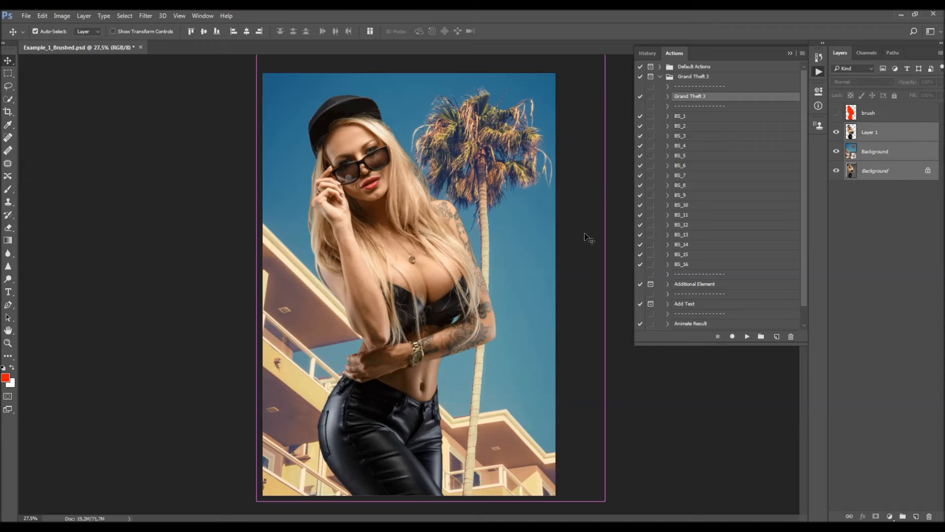
pyautogui.hotkey('ctrl', 'e')
pyautogui.click(836, 132)
pyautogui.click(837, 132)
pyautogui.click(837, 132)
pyautogui.click(837, 132)
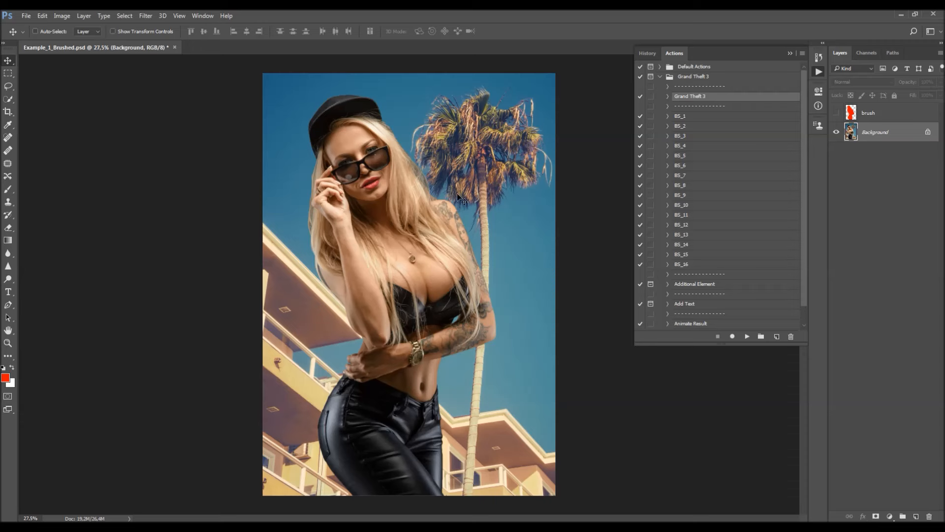
# - Show the brush layer, select it, and run the Grand Theft 3 action
pyautogui.click(837, 113)
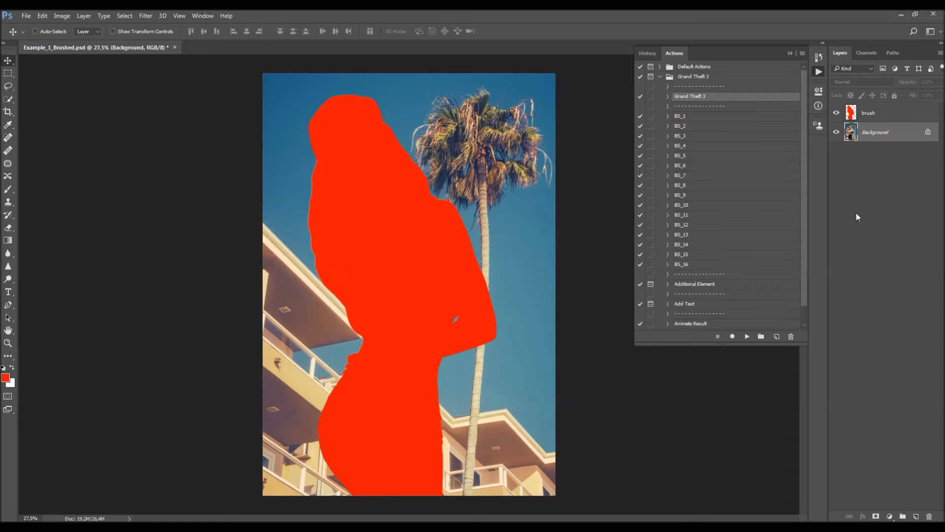
pyautogui.click(880, 116)
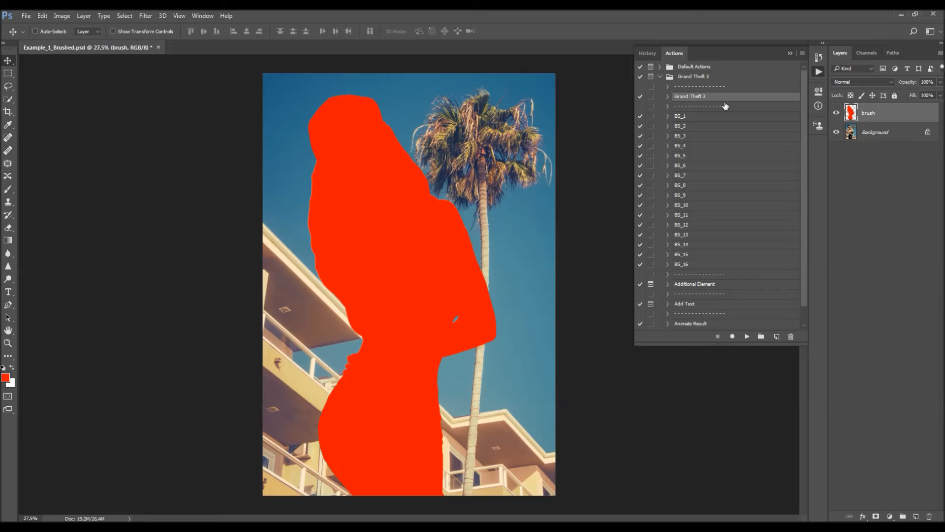
pyautogui.scroll(-2, 704, 118)
pyautogui.scroll(2, 709, 236)
pyautogui.click(749, 337)
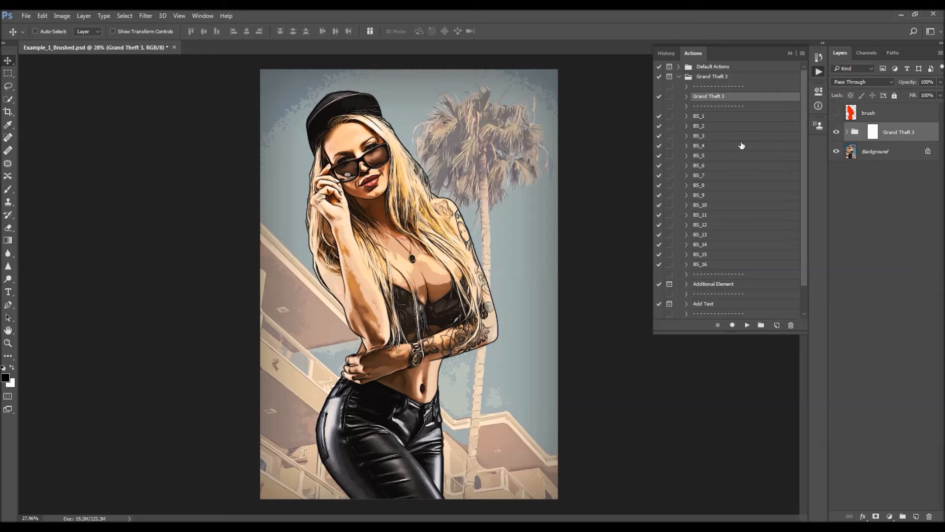
# - Put the actions list away and examine the layers inside the Grand Theft 3 group
pyautogui.click(679, 76)
pyautogui.click(791, 53)
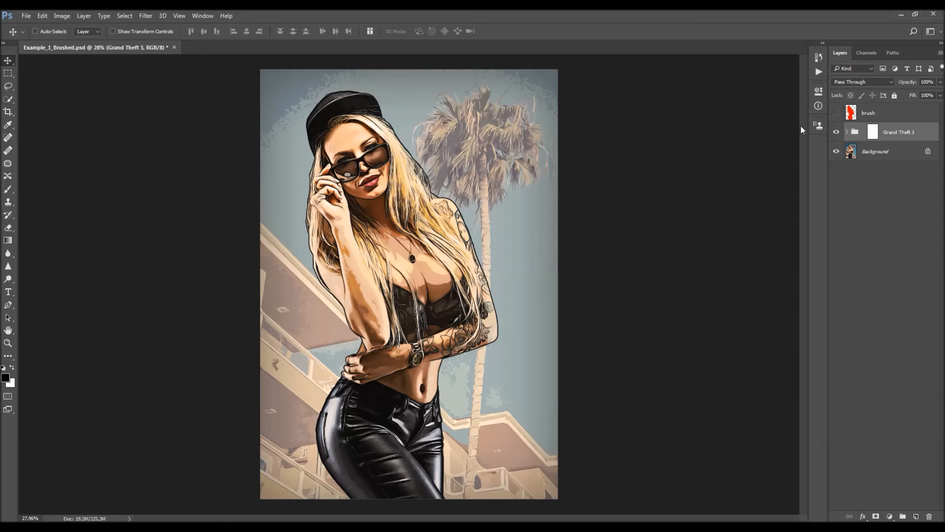
pyautogui.click(847, 133)
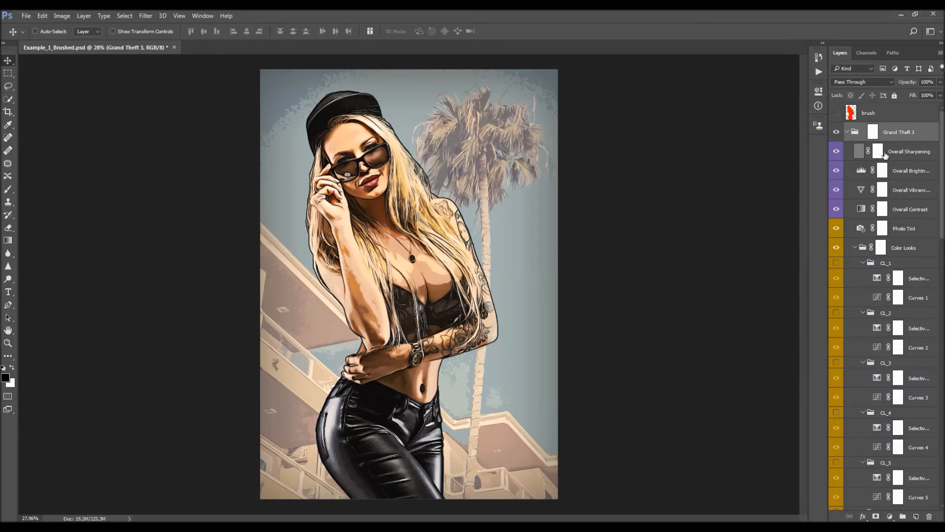
pyautogui.scroll(-10, 931, 131)
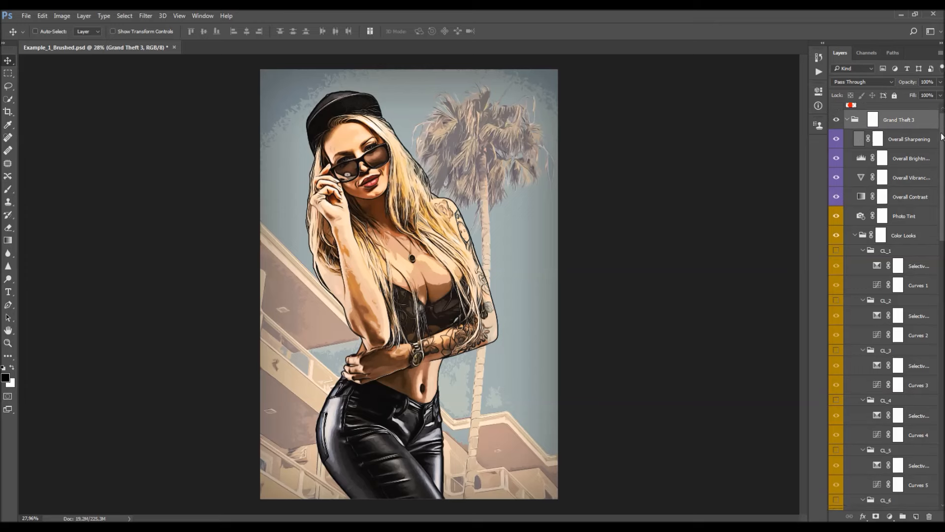
pyautogui.scroll(9, 930, 130)
pyautogui.scroll(1, 930, 130)
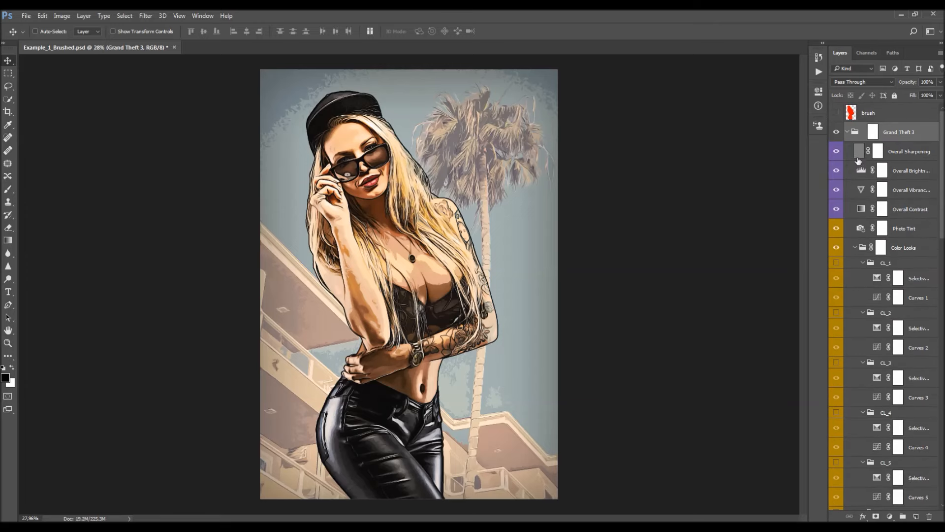
# - Reopen the Grand Theft 3 group with its subgroups collapsed, and widen the layers list to show full layer names
pyautogui.press('ctrl')
pyautogui.moveTo(859, 157); pyautogui.dragTo(862, 151)
pyautogui.click(847, 132)
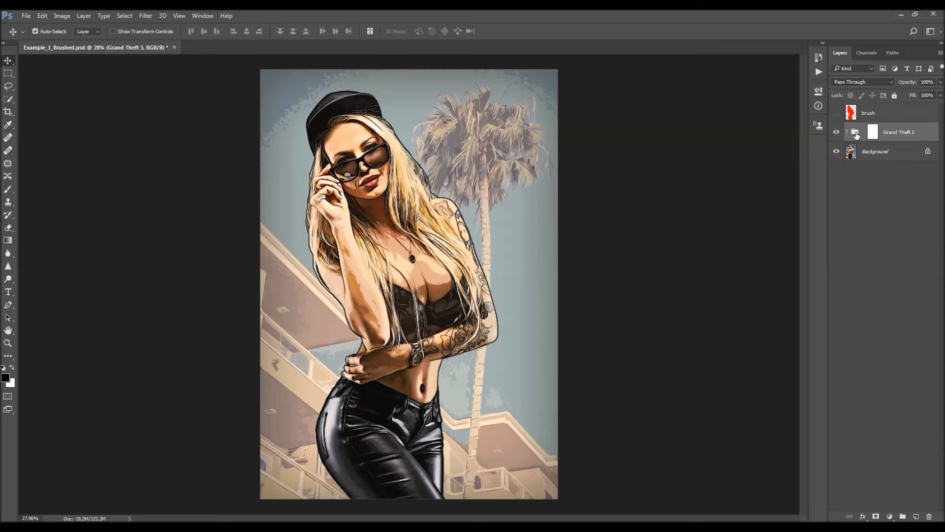
pyautogui.keyDown('ctrl'); pyautogui.click(848, 133); pyautogui.keyUp('ctrl')
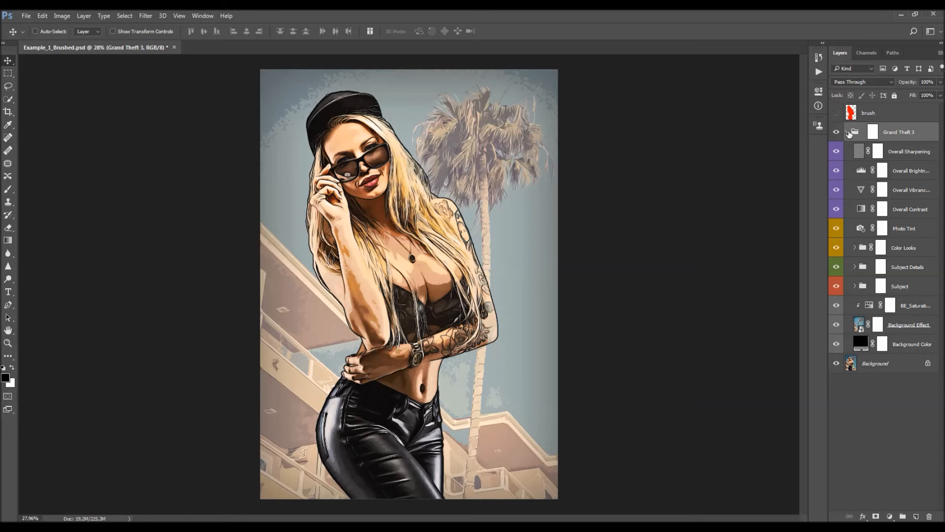
pyautogui.click(848, 132)
pyautogui.click(847, 132)
pyautogui.moveTo(827, 155); pyautogui.dragTo(801, 157)
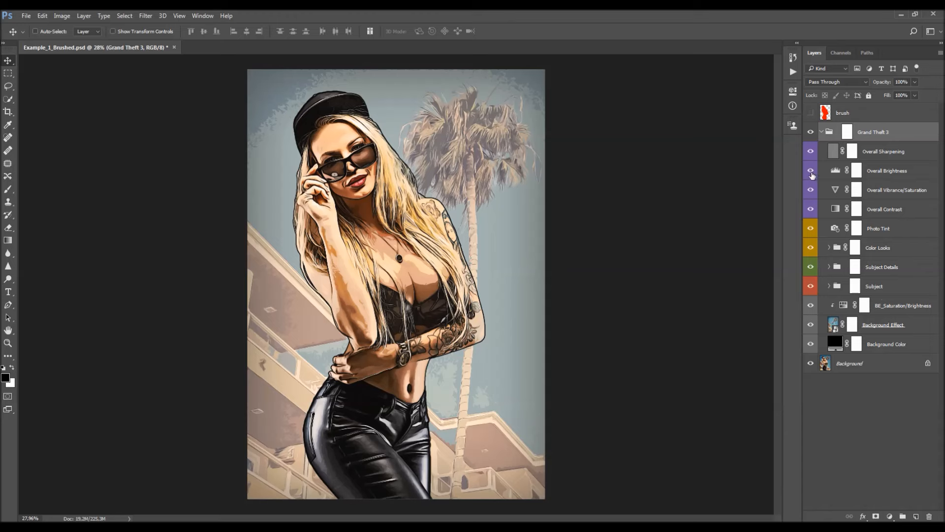
# - Hide the Overall Sharpening layer and select the Background Color layer
pyautogui.click(811, 152)
pyautogui.click(889, 348)
pyautogui.click(821, 363)
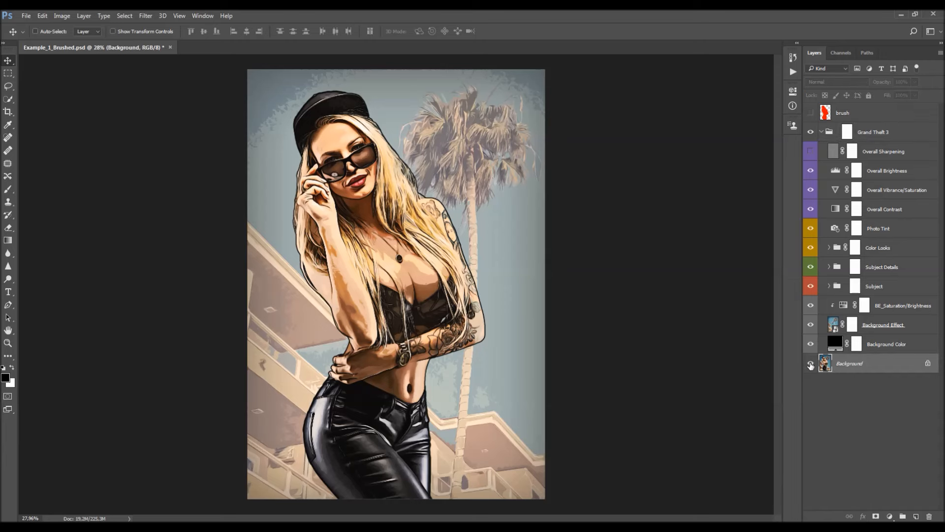
pyautogui.click(878, 348)
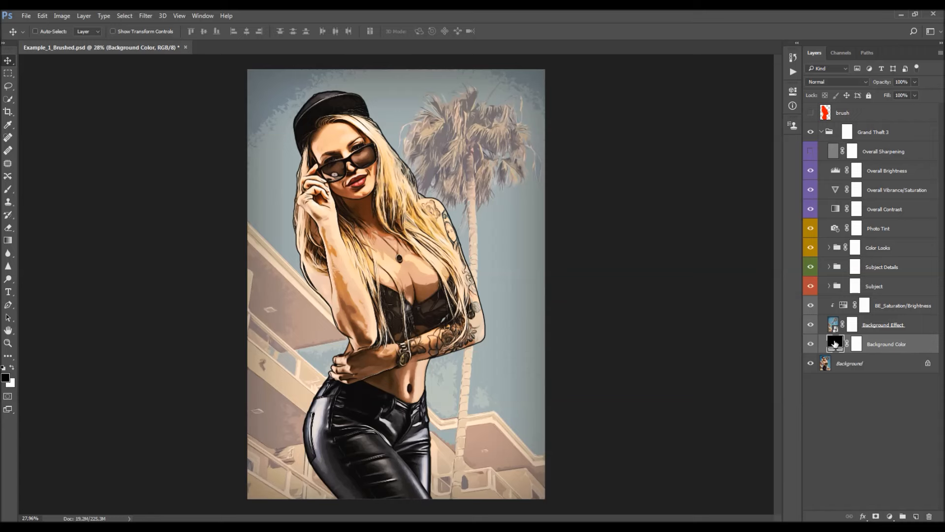
# - Try magenta shades for the Background Color fill layer, and cancel the colour change
pyautogui.doubleClick(835, 344)
pyautogui.click(535, 237)
pyautogui.click(565, 236)
pyautogui.moveTo(511, 258); pyautogui.dragTo(555, 218)
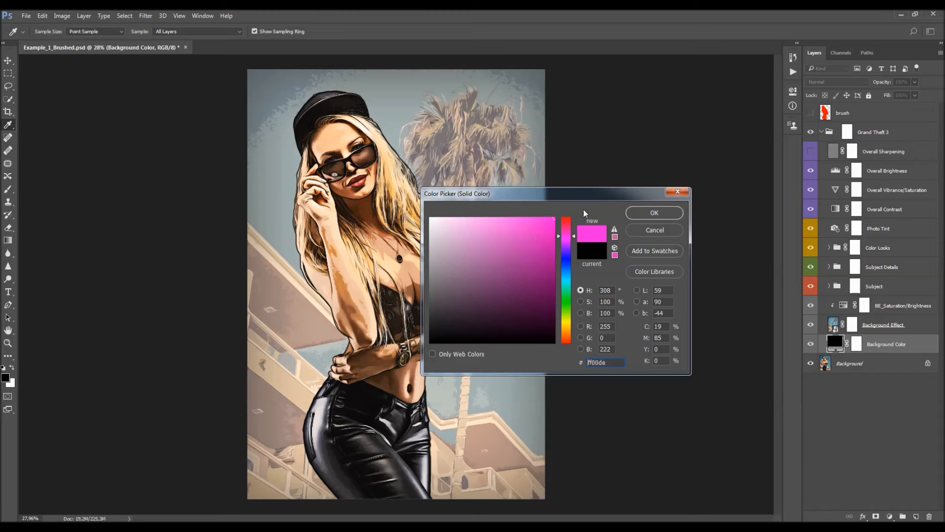
pyautogui.click(567, 240)
pyautogui.moveTo(530, 231); pyautogui.dragTo(536, 264)
pyautogui.click(659, 229)
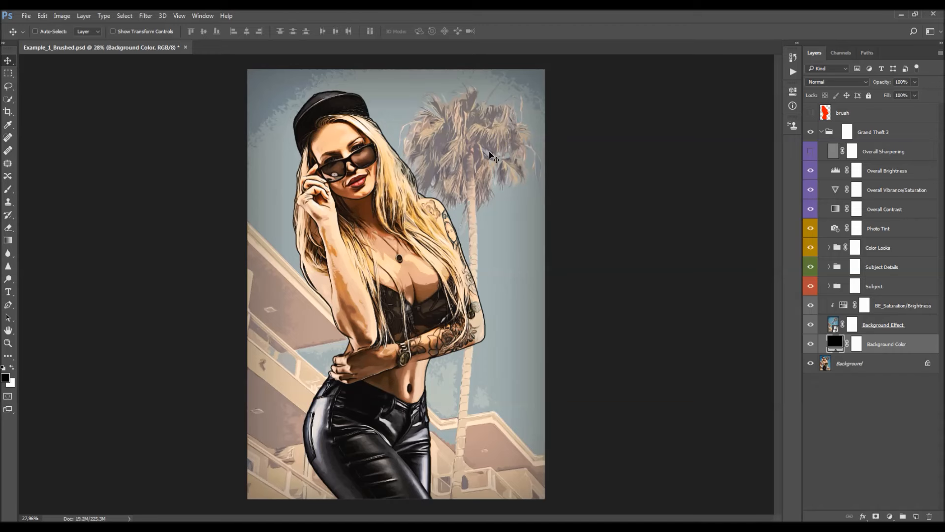
# - With the Background Effect layer temporarily hidden, preview bright colours such as #cc464a for the Background Color fill, and cancel
pyautogui.click(811, 325)
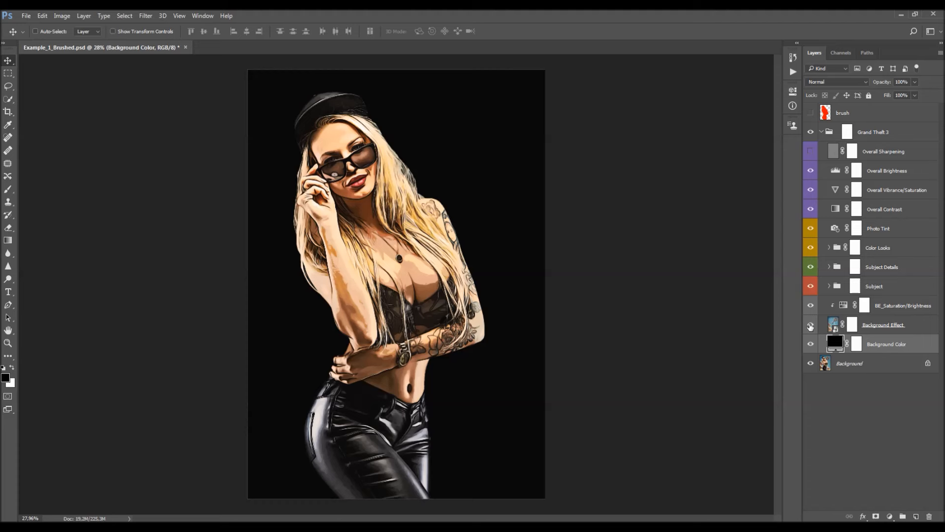
pyautogui.doubleClick(836, 343)
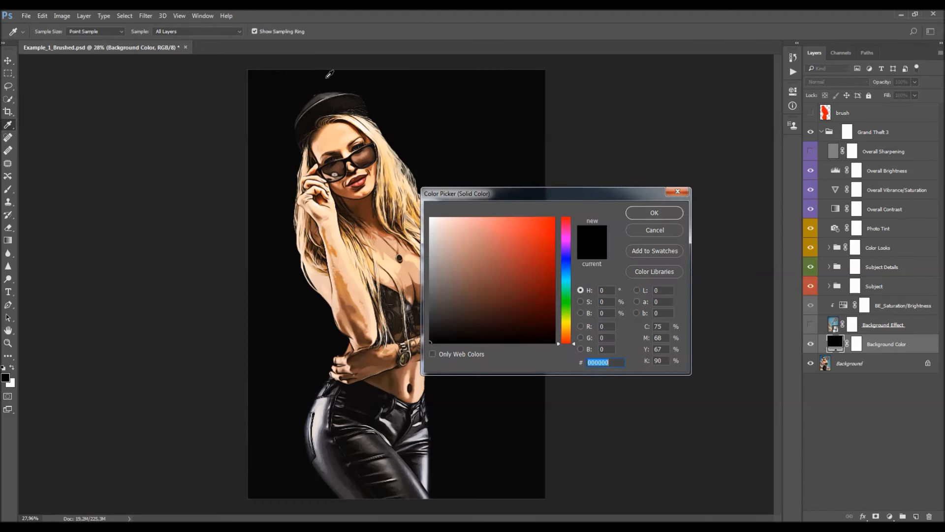
pyautogui.moveTo(529, 319); pyautogui.dragTo(555, 217)
pyautogui.moveTo(566, 339); pyautogui.dragTo(564, 279)
pyautogui.moveTo(532, 279); pyautogui.dragTo(563, 218)
pyautogui.click(512, 243)
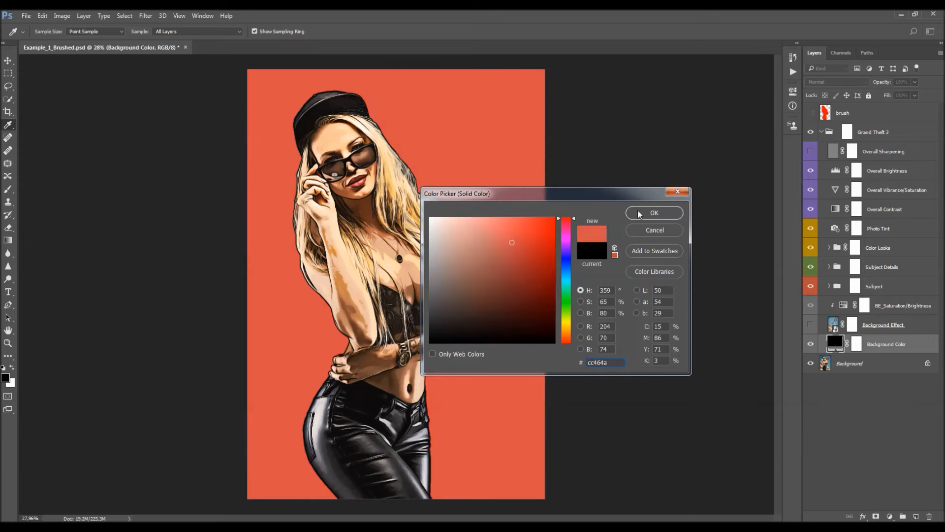
pyautogui.click(646, 231)
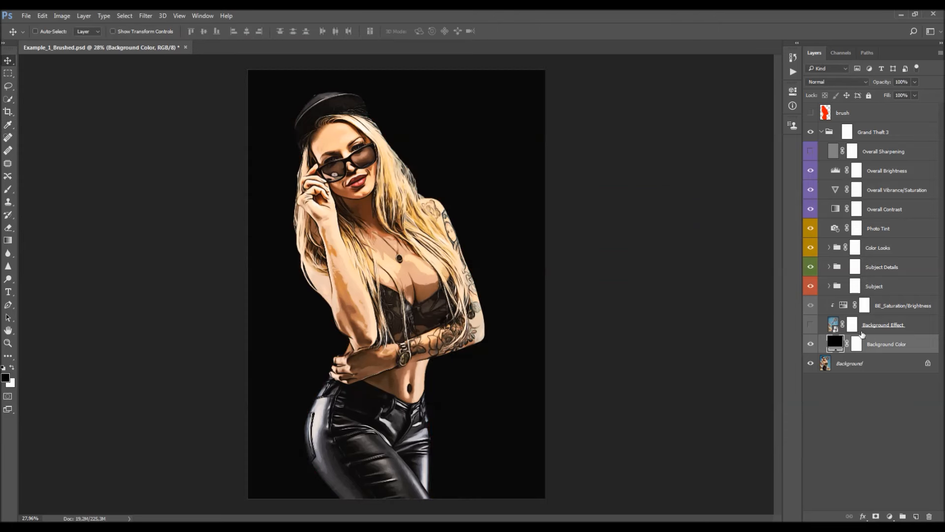
pyautogui.click(878, 329)
pyautogui.click(811, 325)
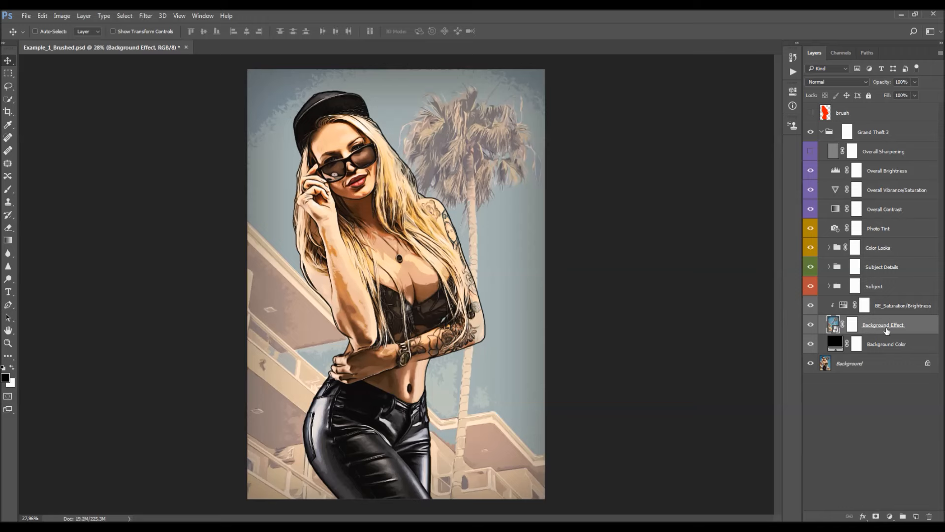
# - Compare the image without the Background Effect layer, open its smart object, and check the layers inside by toggling them
pyautogui.click(810, 325)
pyautogui.click(810, 325)
pyautogui.doubleClick(834, 325)
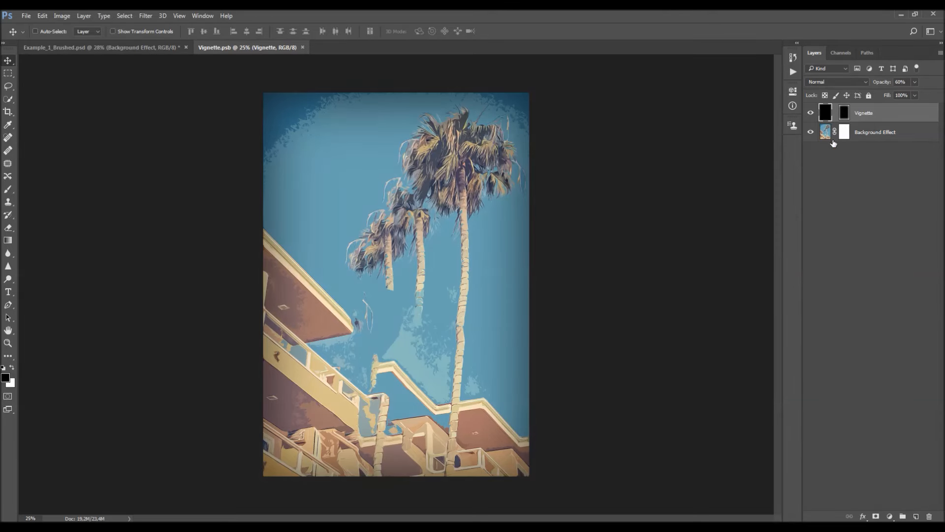
pyautogui.click(811, 132)
pyautogui.click(811, 114)
pyautogui.click(811, 113)
# - Try the Vignette layer at 100% opacity, return it to 60%, and close the smart object without saving
pyautogui.moveTo(886, 86); pyautogui.dragTo(943, 112)
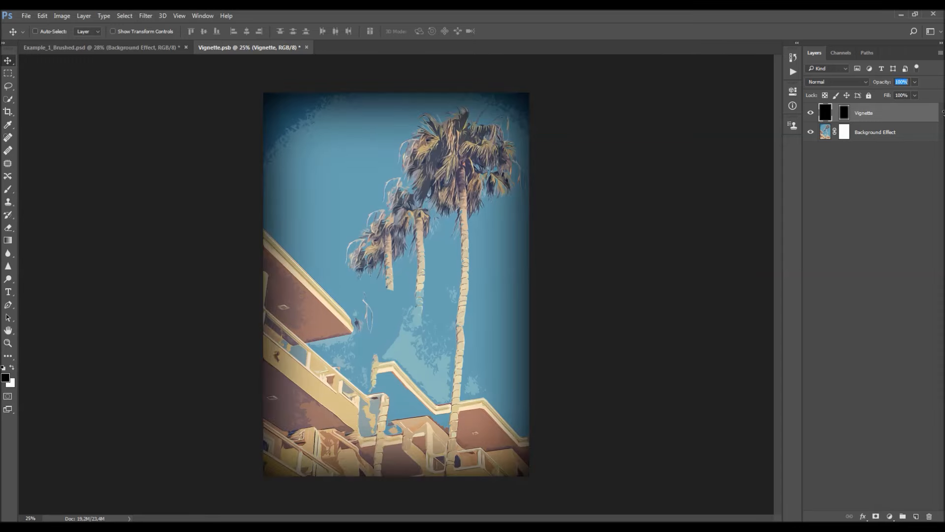
pyautogui.click(915, 83)
pyautogui.moveTo(890, 94)
pyautogui.mouseDown()
pyautogui.moveTo(879, 93)
pyautogui.moveTo(897, 92)
pyautogui.mouseUp()
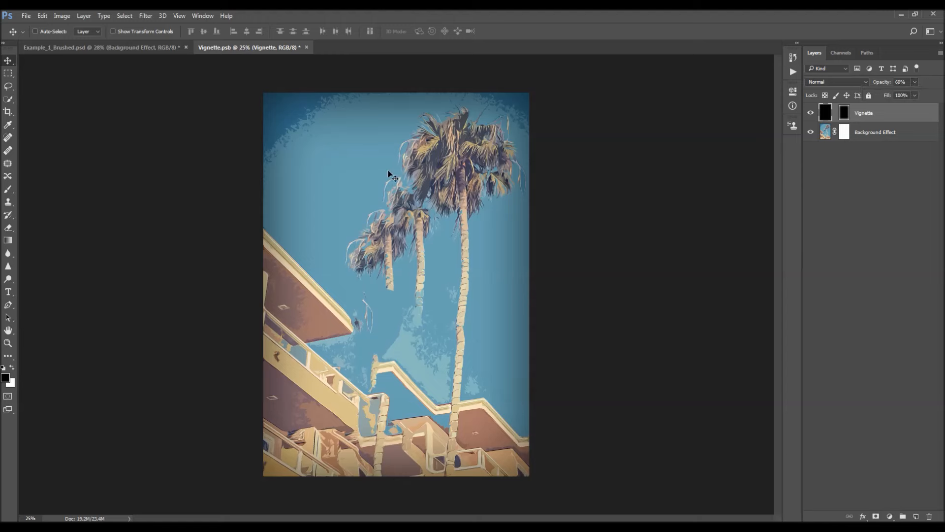
pyautogui.click(306, 47)
pyautogui.click(490, 202)
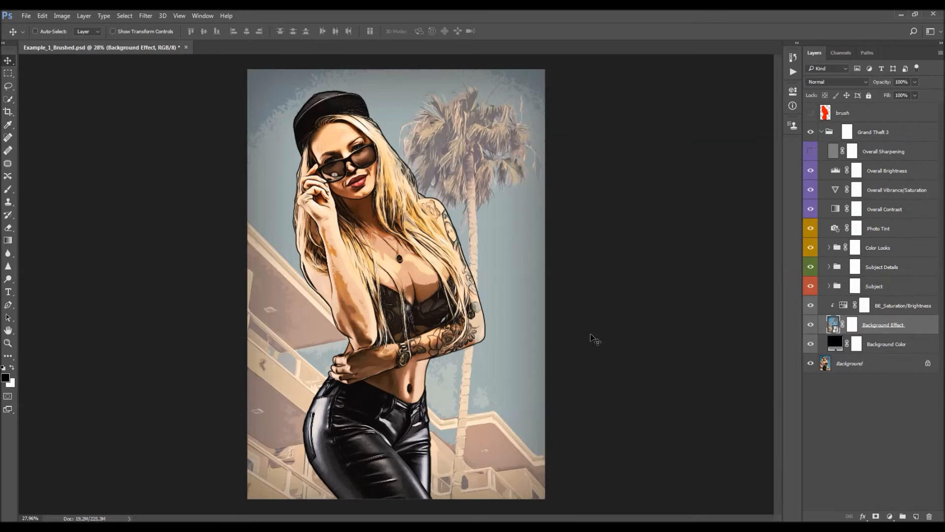
# - Select the BE_Saturation/Brightness layer and compare the background with the adjustment off and on
pyautogui.click(889, 308)
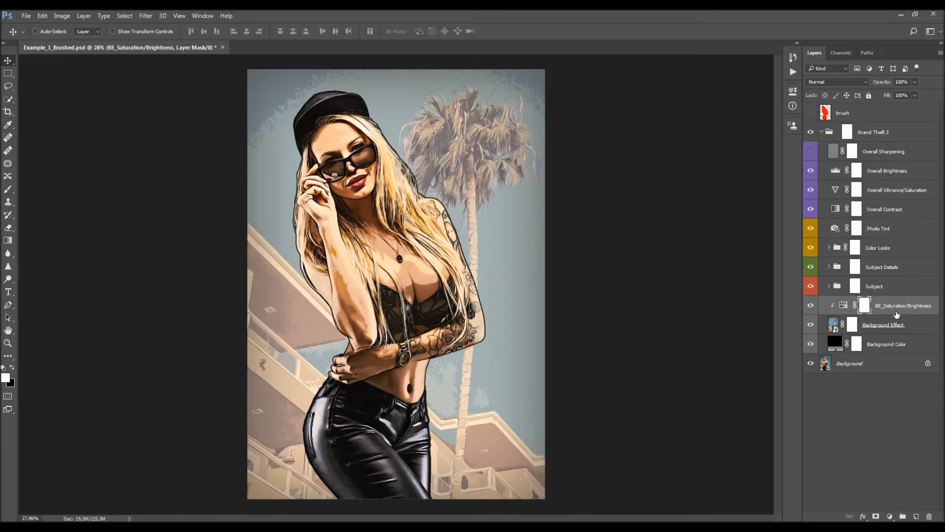
pyautogui.click(809, 305)
pyautogui.click(808, 306)
pyautogui.click(808, 306)
pyautogui.click(811, 306)
pyautogui.click(808, 306)
pyautogui.click(809, 306)
# - Try other saturation and lightness values for the BE_Saturation/Brightness adjustment, and undo the changes
pyautogui.doubleClick(842, 306)
pyautogui.moveTo(706, 174); pyautogui.dragTo(747, 192)
pyautogui.hotkey('ctrl', 'z')
pyautogui.hotkey('ctrl', 'alt', 'z')
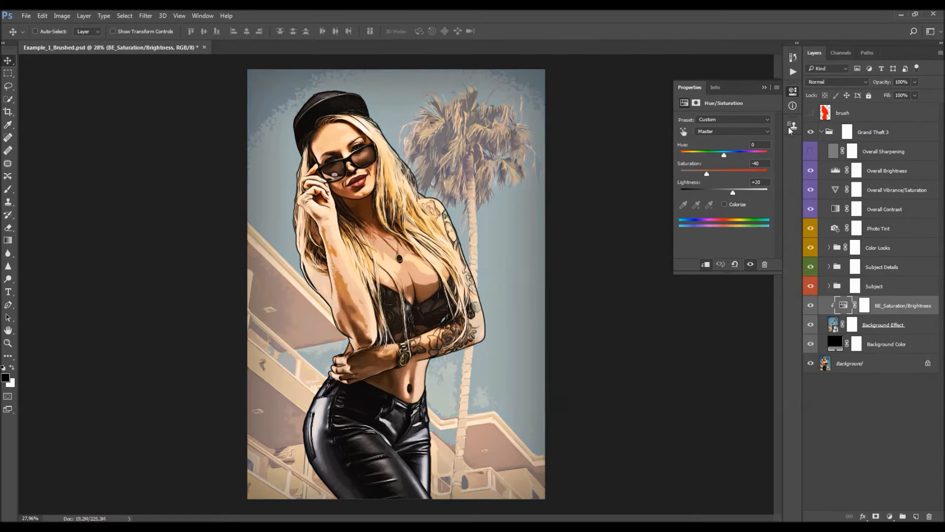
# - Close the adjustment properties, select the Subject group, compare the image with it off and on, and expand it
pyautogui.click(766, 89)
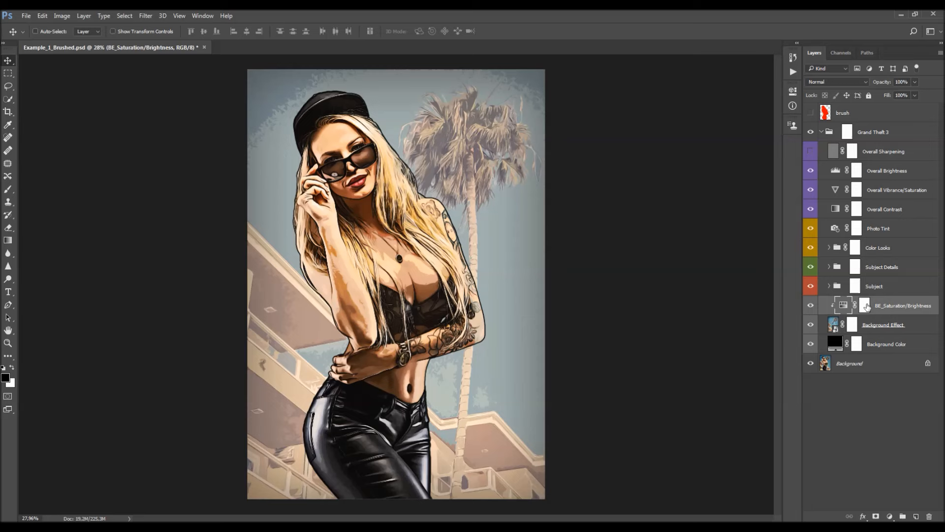
pyautogui.click(894, 288)
pyautogui.click(811, 286)
pyautogui.click(811, 286)
pyautogui.click(829, 286)
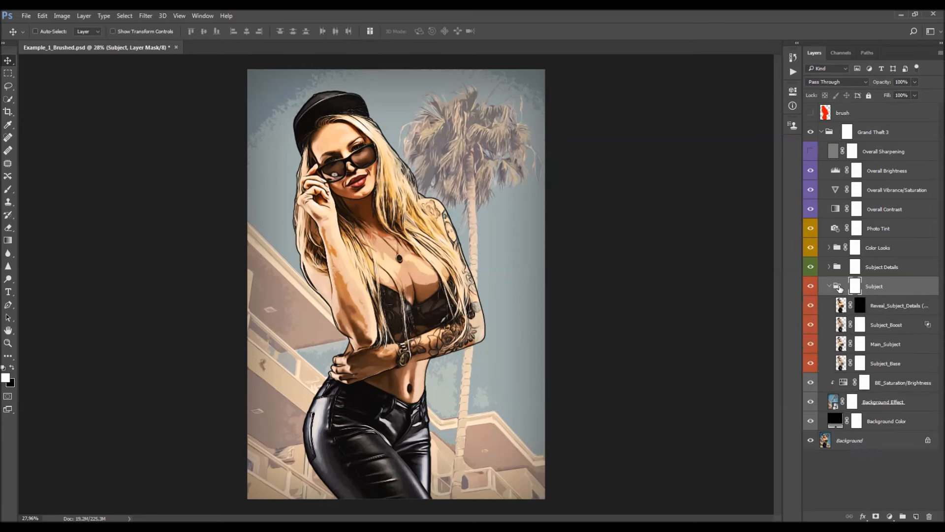
# - Hide the Subject Details group and the three layers above Subject_Base, and compare the image with Subject_Base off and on
pyautogui.click(811, 267)
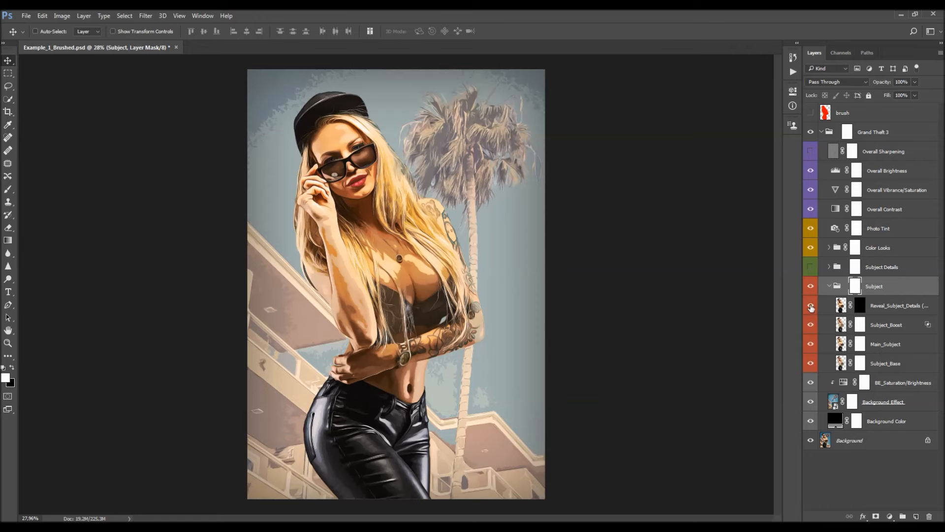
pyautogui.moveTo(812, 306); pyautogui.dragTo(812, 345)
pyautogui.click(821, 366)
pyautogui.click(812, 363)
pyautogui.click(811, 363)
pyautogui.click(811, 364)
pyautogui.click(811, 363)
pyautogui.scroll(1, 369, 332)
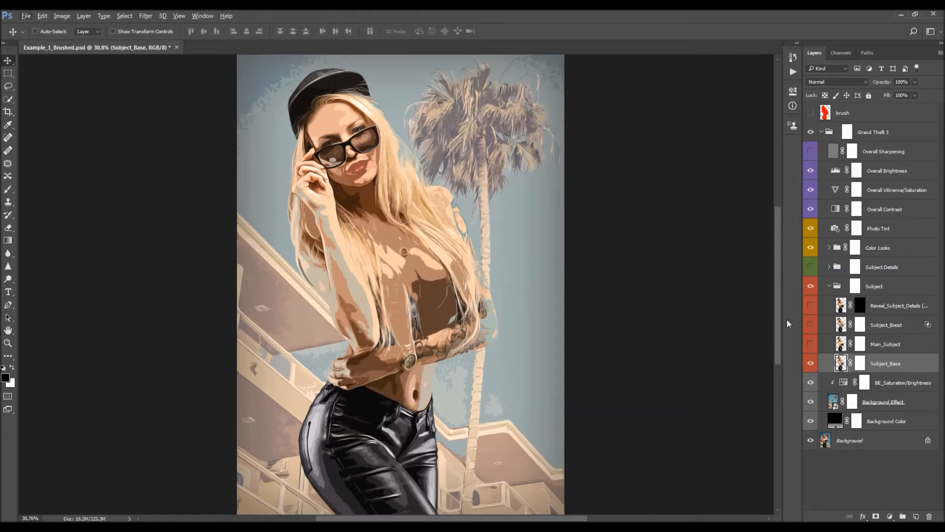
pyautogui.click(811, 363)
pyautogui.click(811, 363)
# - Show the Main_Subject layer, set its opacity to 93%, and compare the image with the layer off and on
pyautogui.click(879, 349)
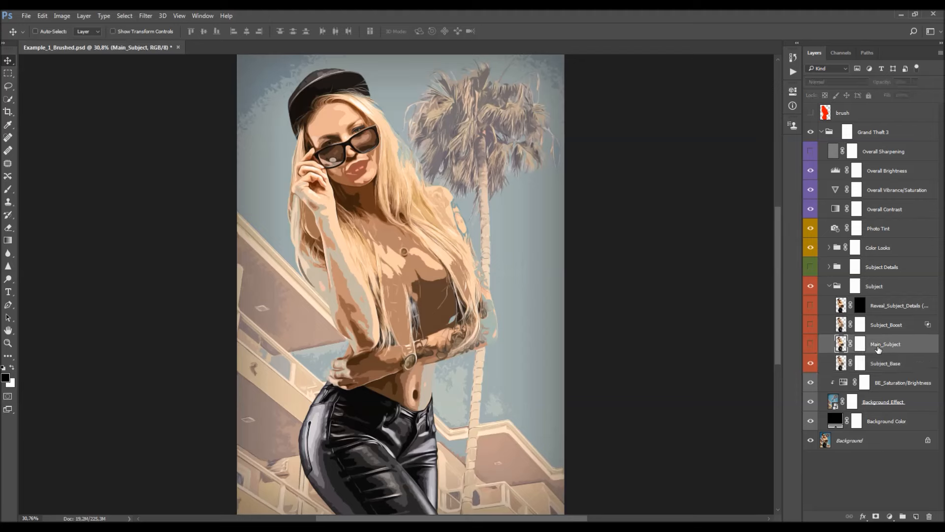
pyautogui.click(811, 344)
pyautogui.click(811, 344)
pyautogui.click(811, 344)
pyautogui.moveTo(882, 81); pyautogui.dragTo(841, 129)
pyautogui.click(811, 343)
pyautogui.click(812, 343)
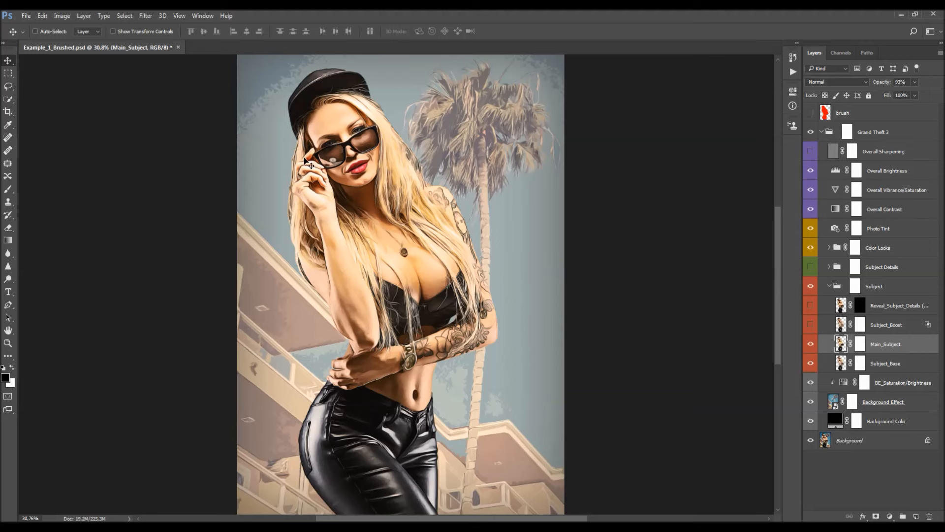
pyautogui.click(811, 344)
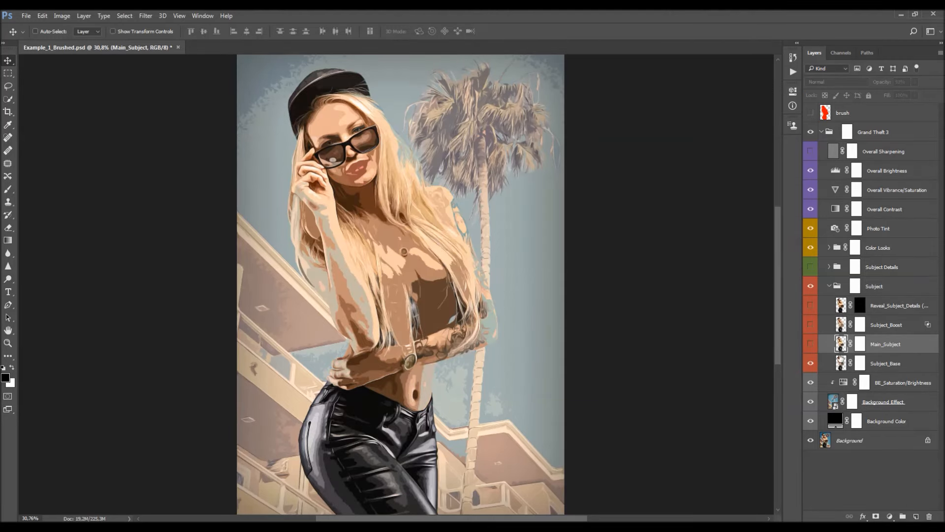
pyautogui.click(811, 343)
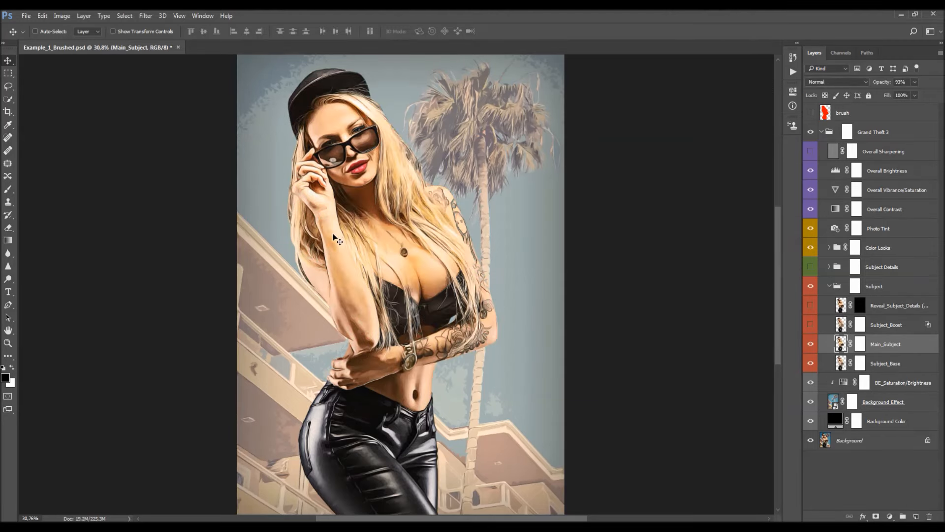
# - Try masking out part of the Main_Subject layer by painting black on its mask over the raised forearm with a soft brush
pyautogui.click(861, 346)
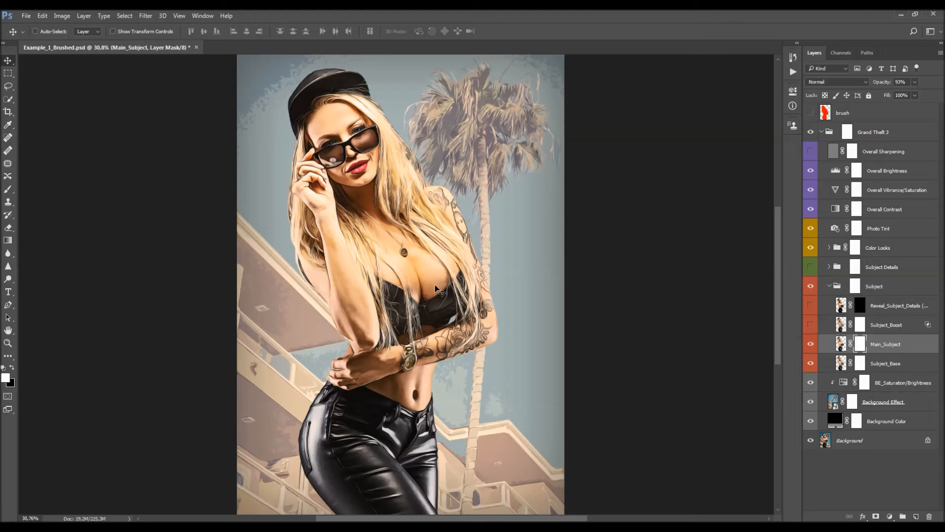
pyautogui.press('b')
pyautogui.rightClick(470, 370)
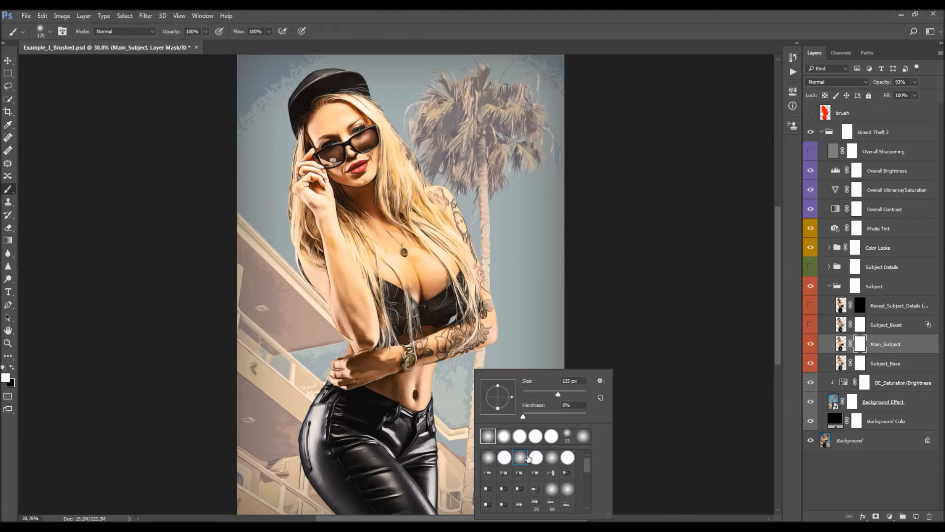
pyautogui.press('Escape')
pyautogui.press('x')
pyautogui.press(']')
pyautogui.press(']')
pyautogui.press(']')
pyautogui.press(']')
pyautogui.press(']')
pyautogui.press(']')
pyautogui.press(']')
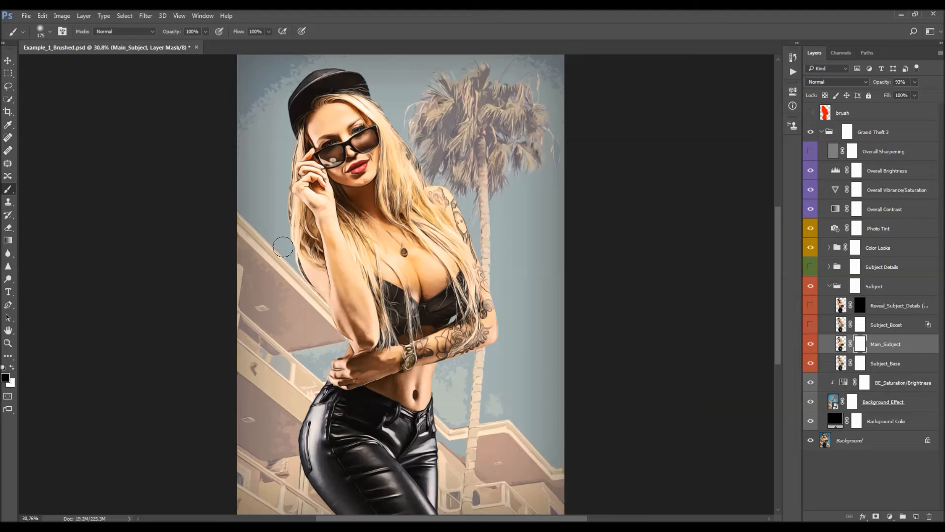
pyautogui.moveTo(326, 241); pyautogui.dragTo(310, 196)
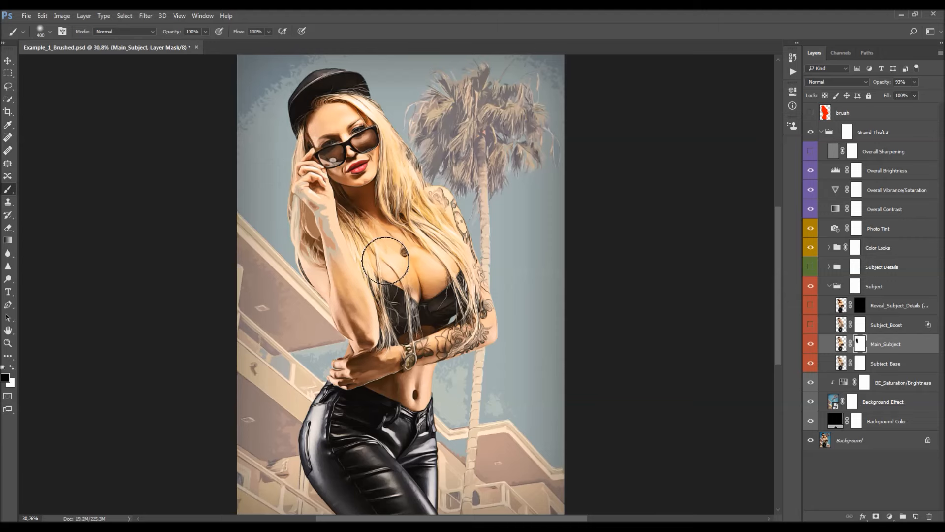
# - Restore the forearm by painting white on the Main_Subject mask with the 400 px brush, and check the mask on its own
pyautogui.press('x')
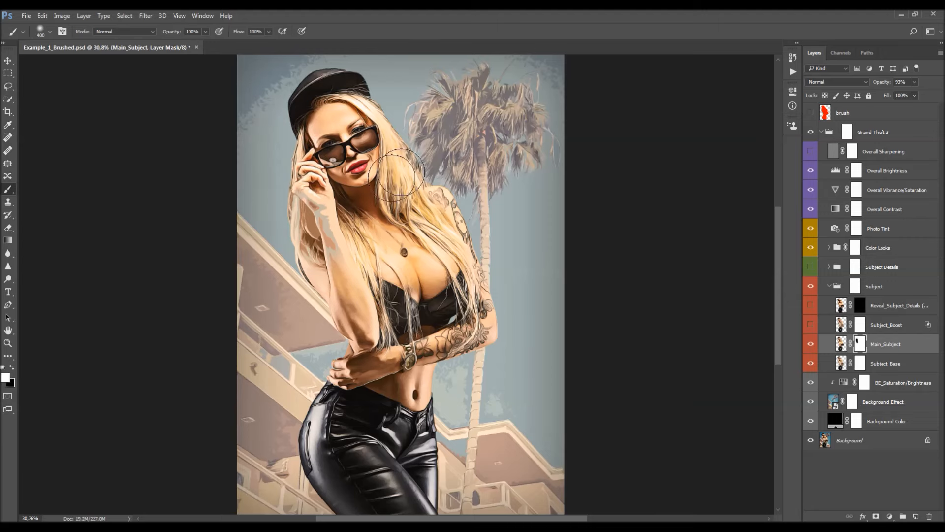
pyautogui.moveTo(323, 204); pyautogui.dragTo(300, 244)
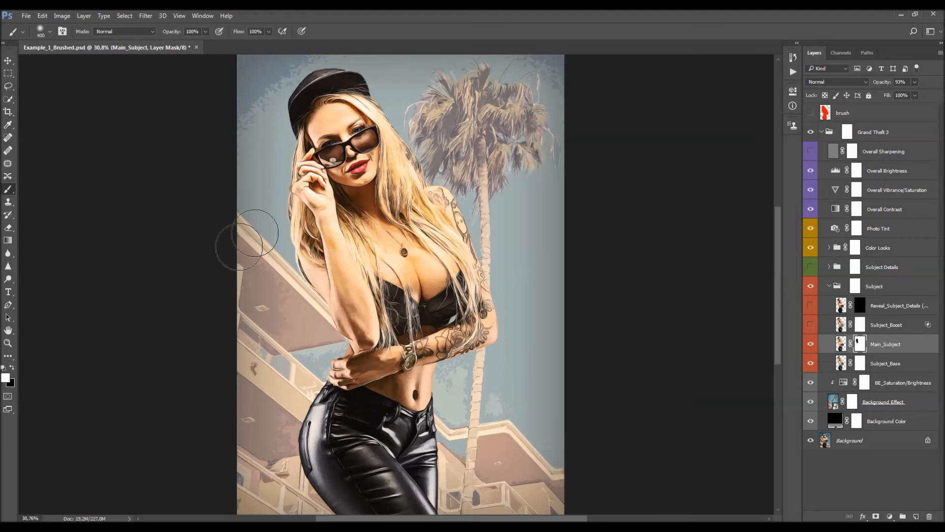
pyautogui.press('v')
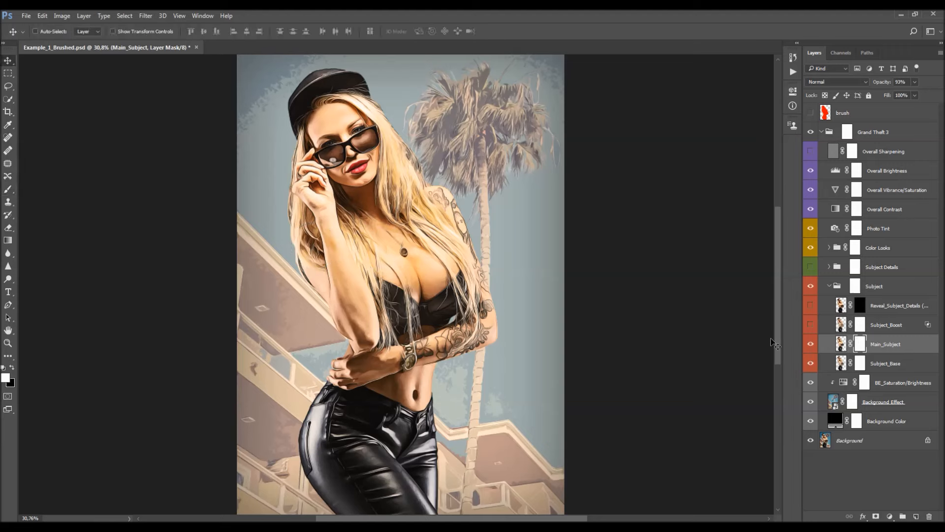
pyautogui.keyDown('alt'); pyautogui.click(859, 349); pyautogui.keyUp('alt')
pyautogui.keyDown('alt'); pyautogui.click(857, 345); pyautogui.keyUp('alt')
# - Show the Subject_Boost layer, compare the image with it off and on, and lower its opacity to 3%
pyautogui.click(889, 329)
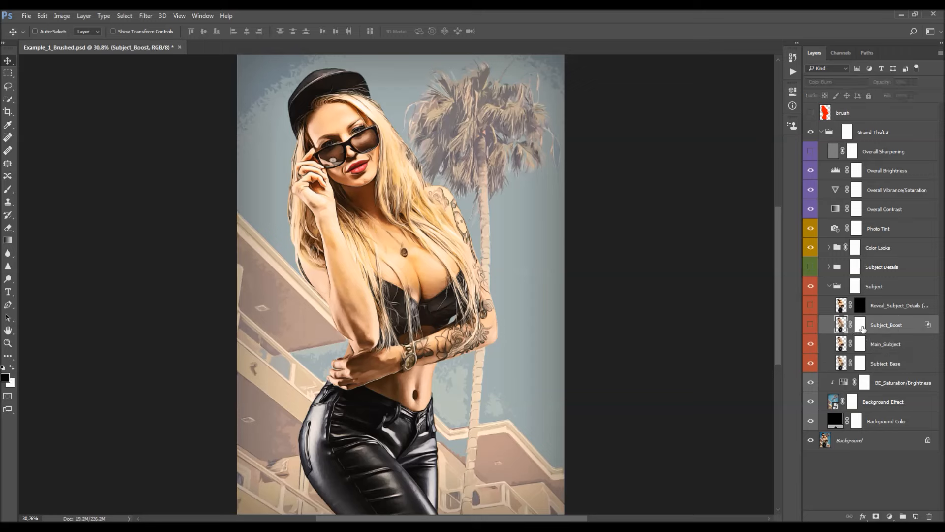
pyautogui.click(811, 325)
pyautogui.click(811, 325)
pyautogui.click(810, 325)
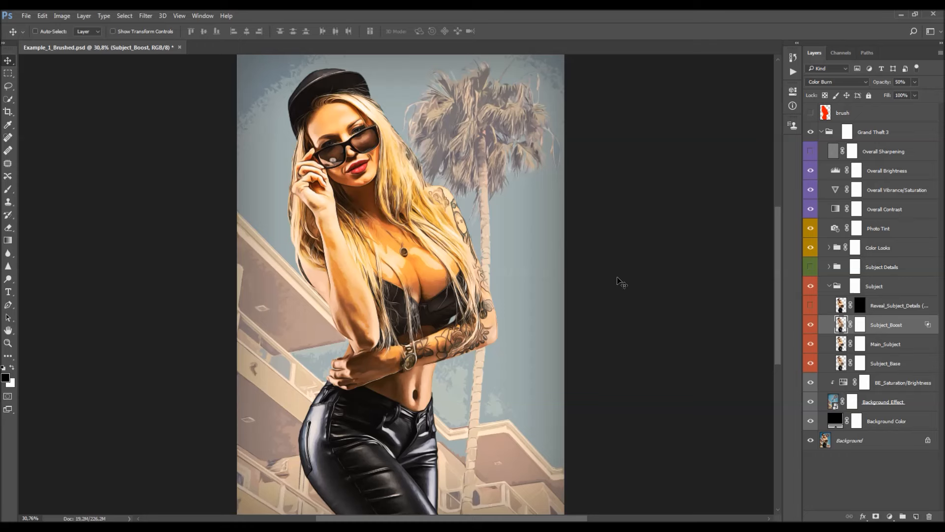
pyautogui.moveTo(886, 84)
pyautogui.mouseDown()
pyautogui.moveTo(659, 99)
pyautogui.moveTo(690, 118)
pyautogui.moveTo(660, 136)
pyautogui.moveTo(621, 142)
pyautogui.moveTo(625, 148)
pyautogui.mouseUp()
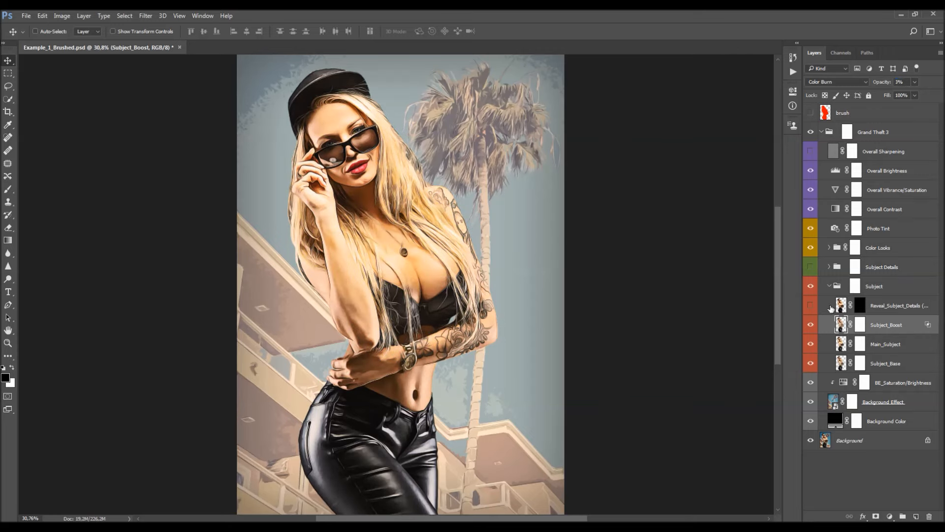
# - Make the Reveal_Subject_Details layer visible and read its full name
pyautogui.click(888, 307)
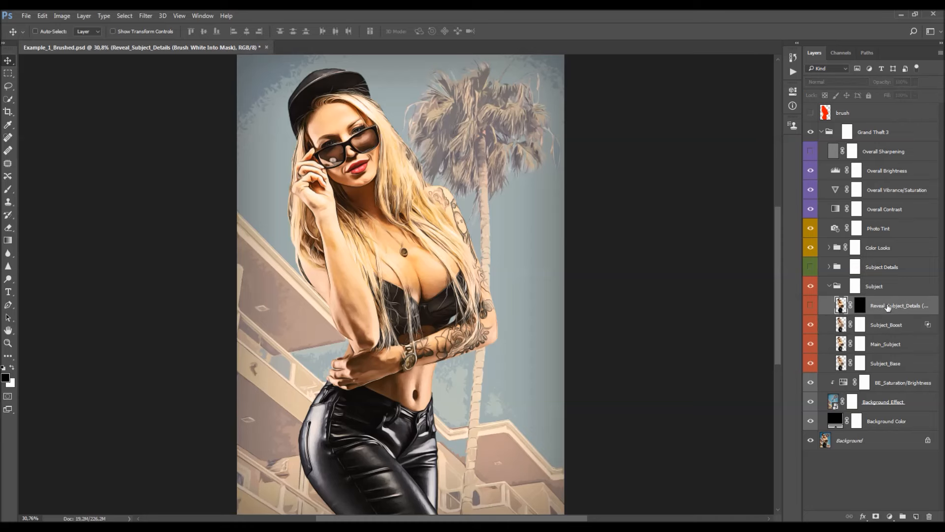
pyautogui.click(811, 307)
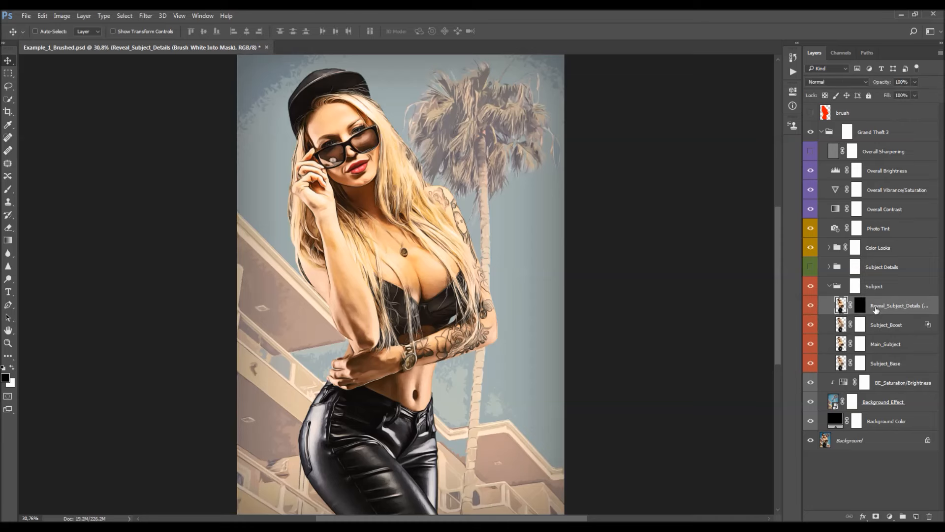
pyautogui.doubleClick(892, 309)
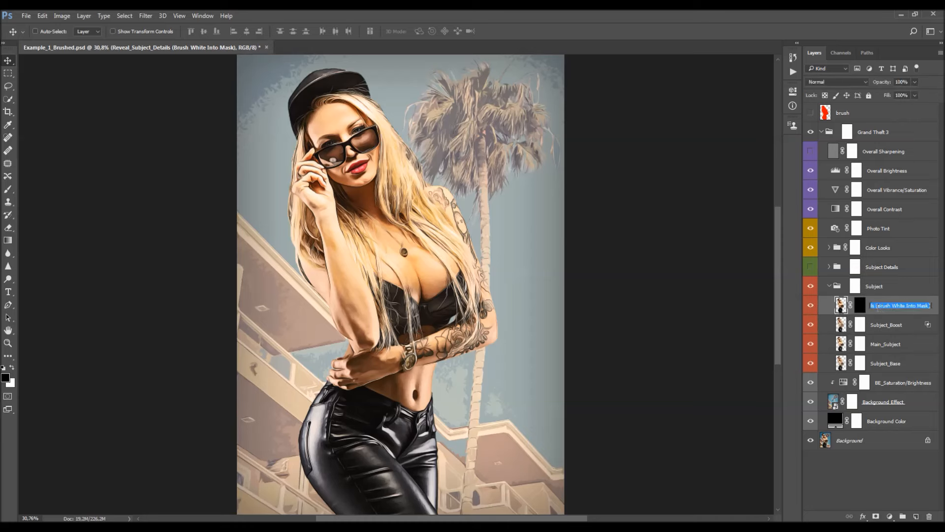
pyautogui.click(907, 311)
# - Try revealing subject details by painting white on the Reveal_Subject_Details mask over the face, raised arm and folded arm with the 400 px brush
pyautogui.click(864, 309)
pyautogui.press('x')
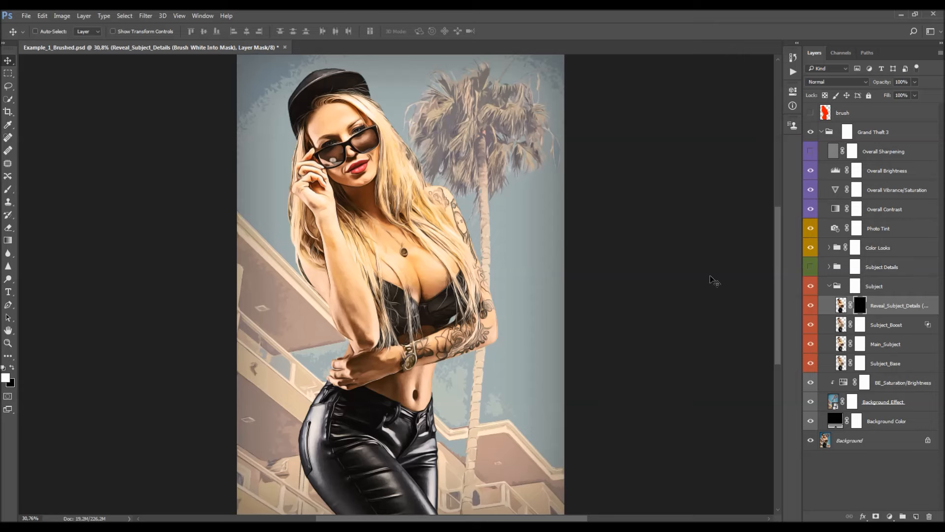
pyautogui.press('b')
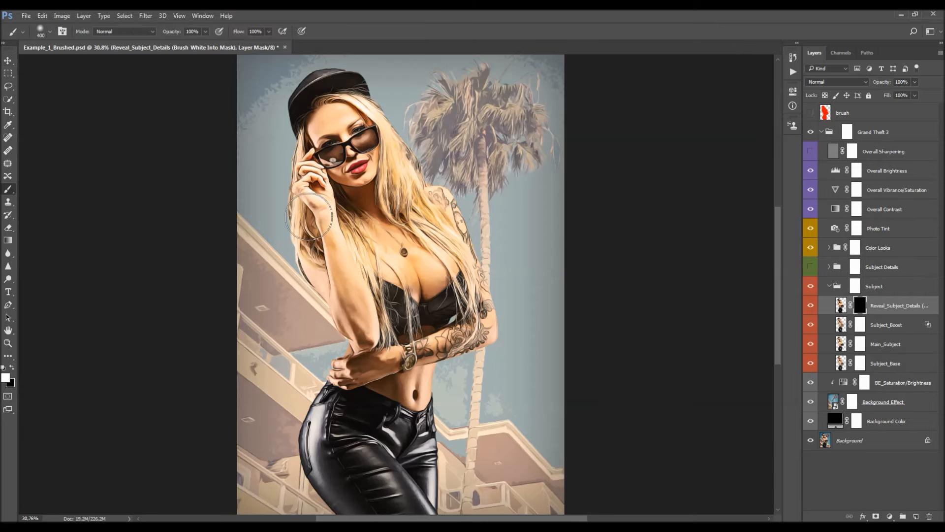
pyautogui.moveTo(296, 173)
pyautogui.mouseDown()
pyautogui.moveTo(345, 95)
pyautogui.moveTo(374, 148)
pyautogui.moveTo(310, 189)
pyautogui.moveTo(330, 299)
pyautogui.moveTo(367, 383)
pyautogui.moveTo(464, 345)
pyautogui.mouseUp()
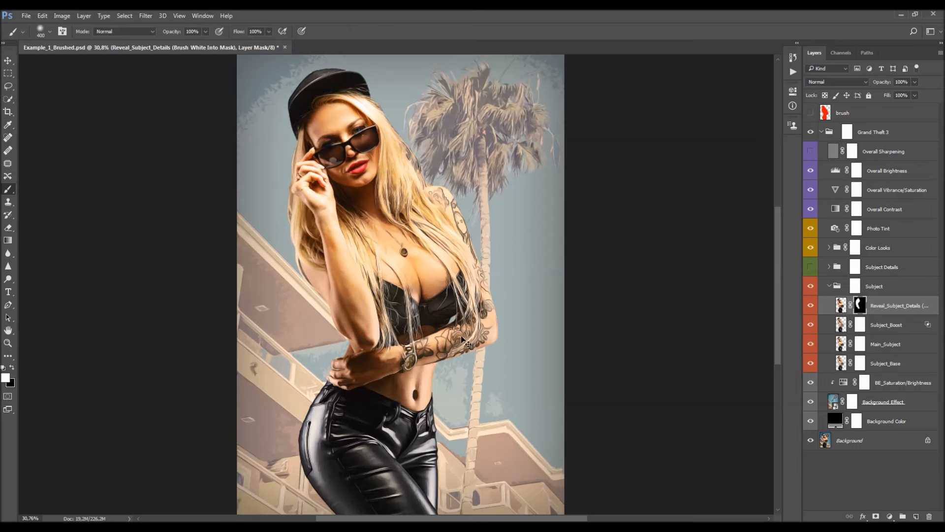
# - Disable the Reveal_Subject_Details mask, examine the revealed face and hair details up close, and enable the mask again
pyautogui.press('v')
pyautogui.keyDown('shift'); pyautogui.click(860, 306); pyautogui.keyUp('shift')
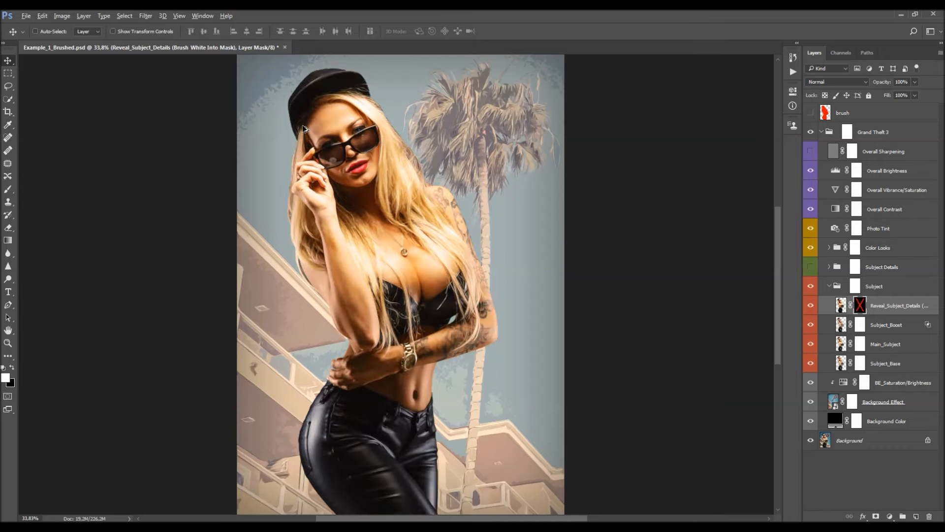
pyautogui.scroll(7, 303, 125)
pyautogui.scroll(1, 413, 232)
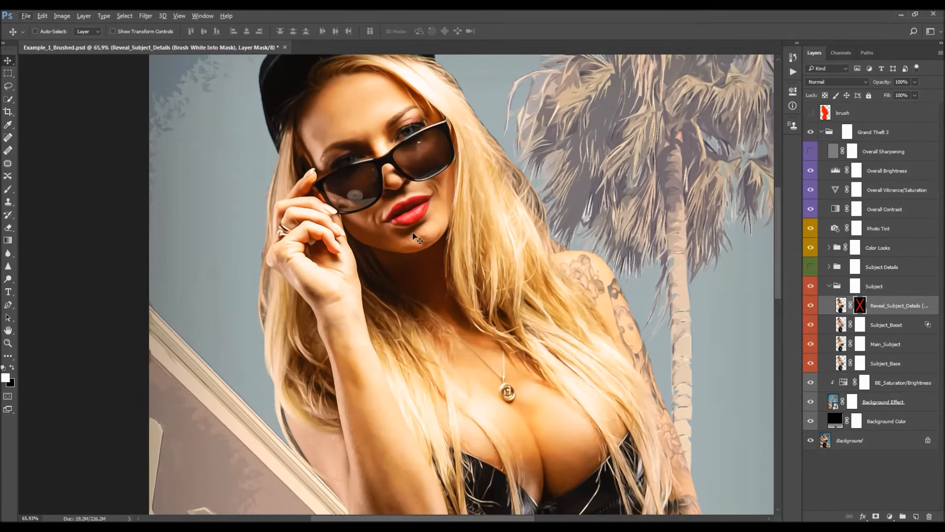
pyautogui.scroll(3, 418, 239)
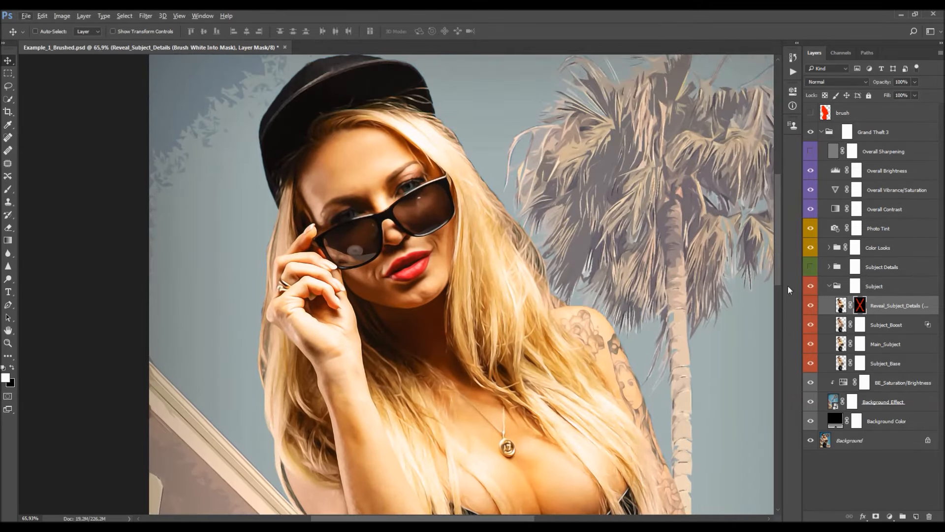
pyautogui.scroll(-4, 419, 128)
pyautogui.scroll(1, 449, 173)
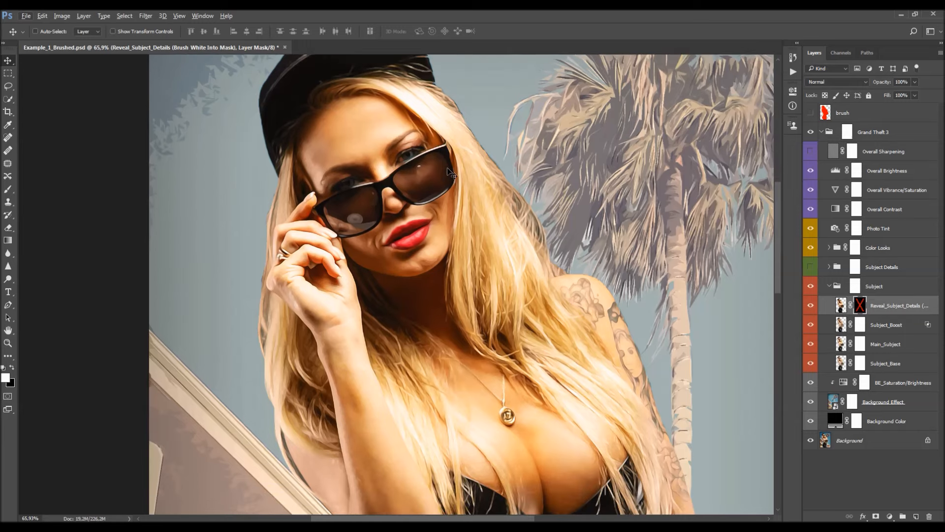
pyautogui.scroll(2, 447, 167)
pyautogui.scroll(-2, 471, 187)
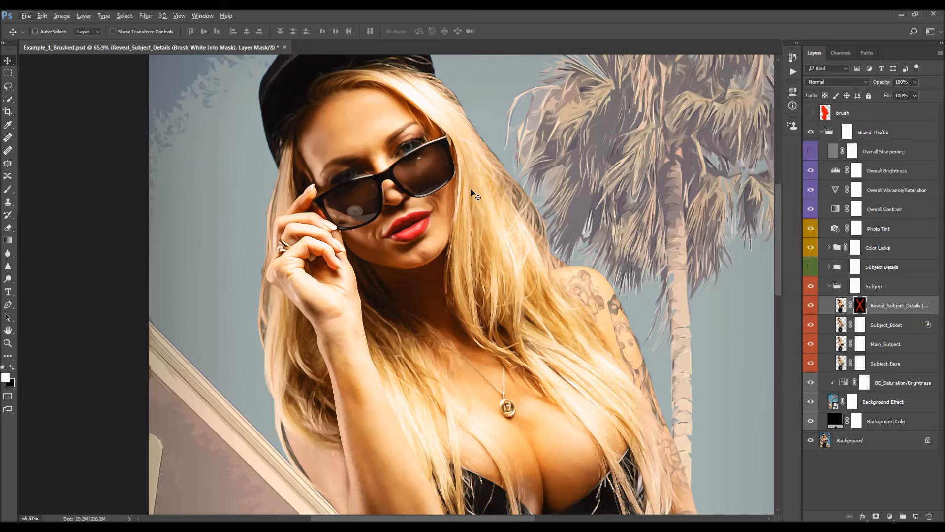
pyautogui.scroll(-2, 475, 180)
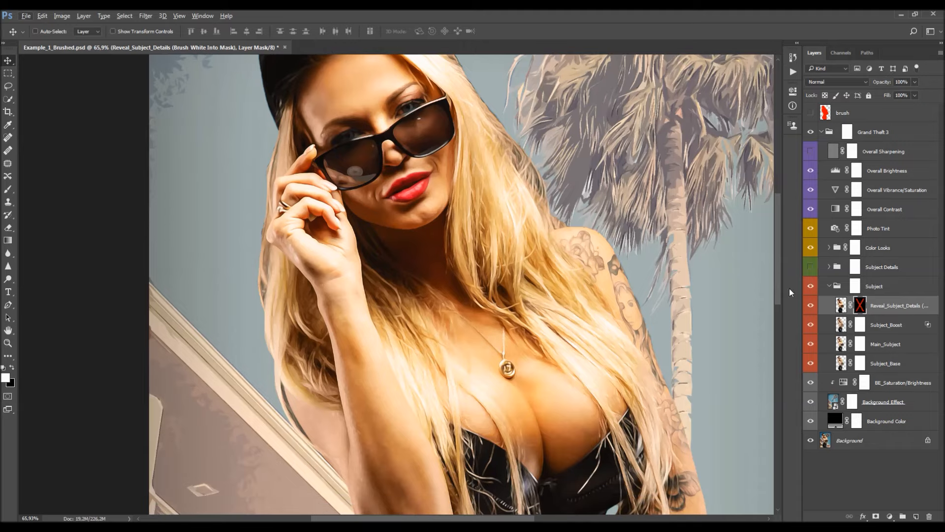
pyautogui.keyDown('shift'); pyautogui.click(862, 305); pyautogui.keyUp('shift')
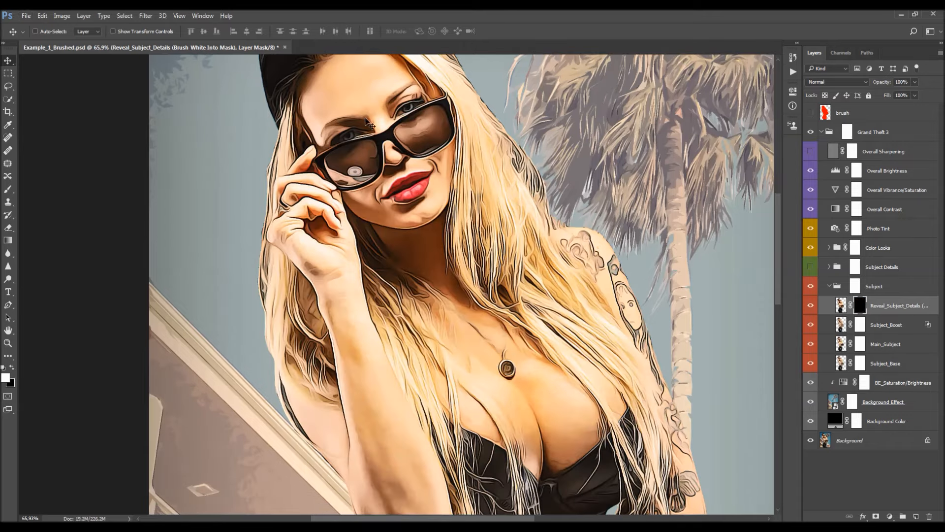
pyautogui.scroll(-2, 222, 268)
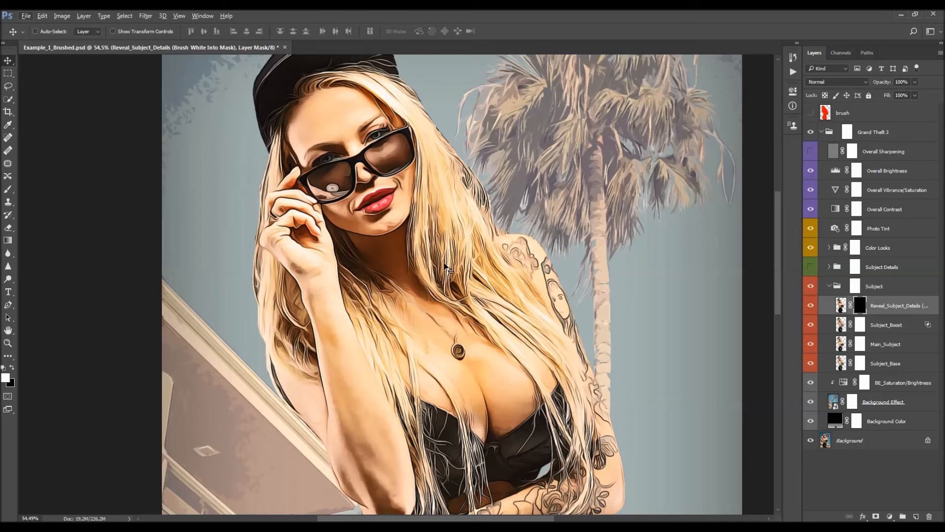
pyautogui.press('b')
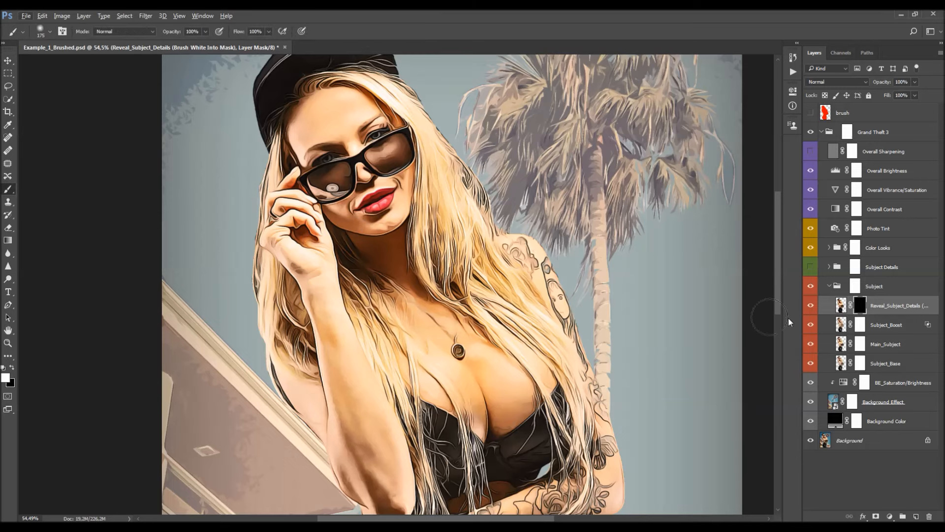
pyautogui.press('v')
pyautogui.hotkey('alt', 'v')
pyautogui.press('Escape')
pyautogui.press('b')
# - Collapse the Subject group and select it
pyautogui.scroll(-5, 410, 207)
pyautogui.press('v')
pyautogui.hotkey('alt', 'v')
pyautogui.press('Escape')
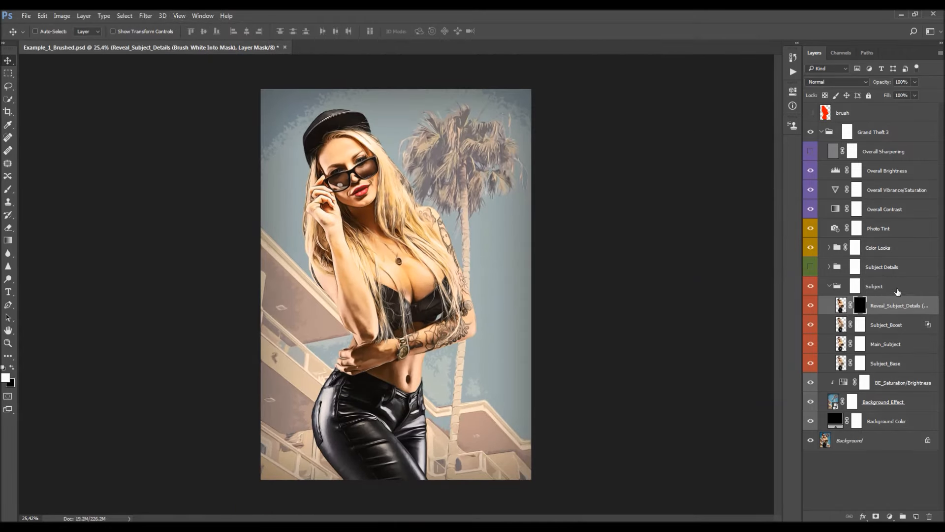
pyautogui.click(832, 286)
pyautogui.click(884, 286)
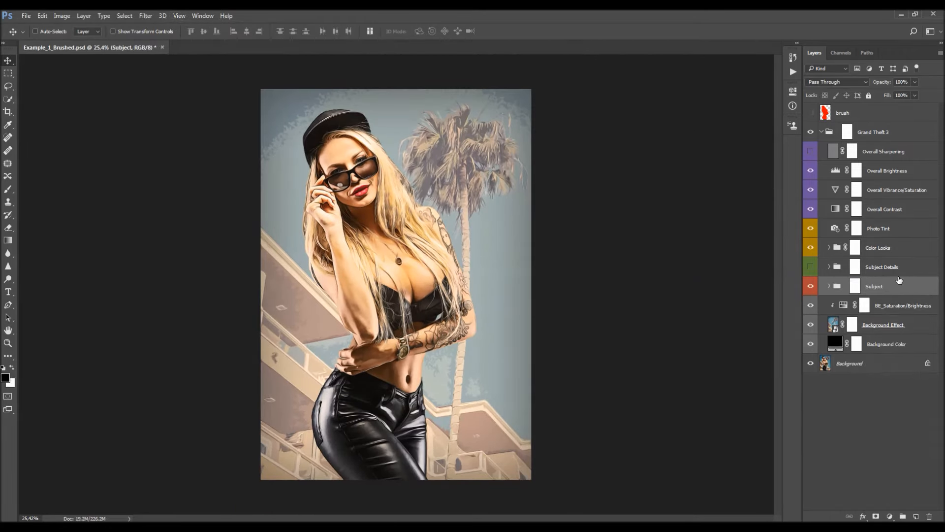
# - Show the Subject Details group, expand it, and select Subject_Edges with only that layer of the group visible
pyautogui.click(855, 267)
pyautogui.click(811, 267)
pyautogui.scroll(2, 405, 218)
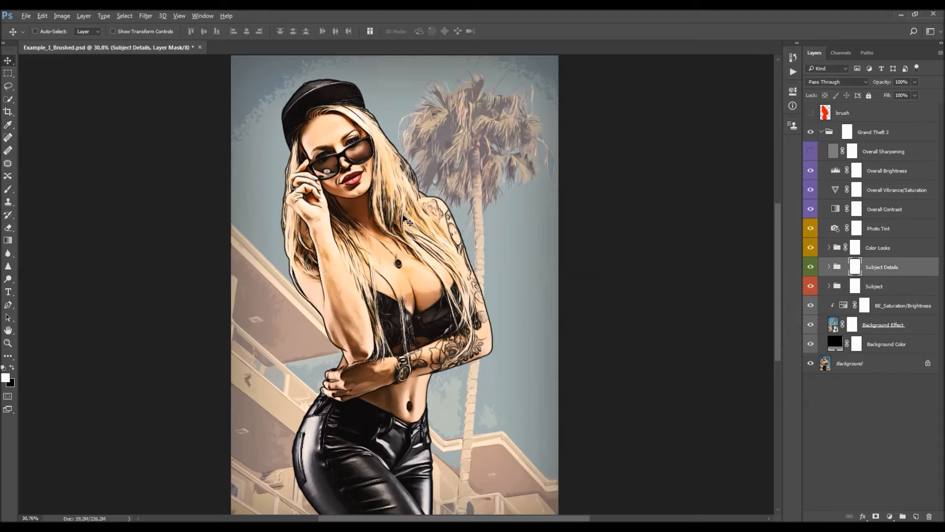
pyautogui.click(829, 267)
pyautogui.click(810, 363)
pyautogui.click(842, 363)
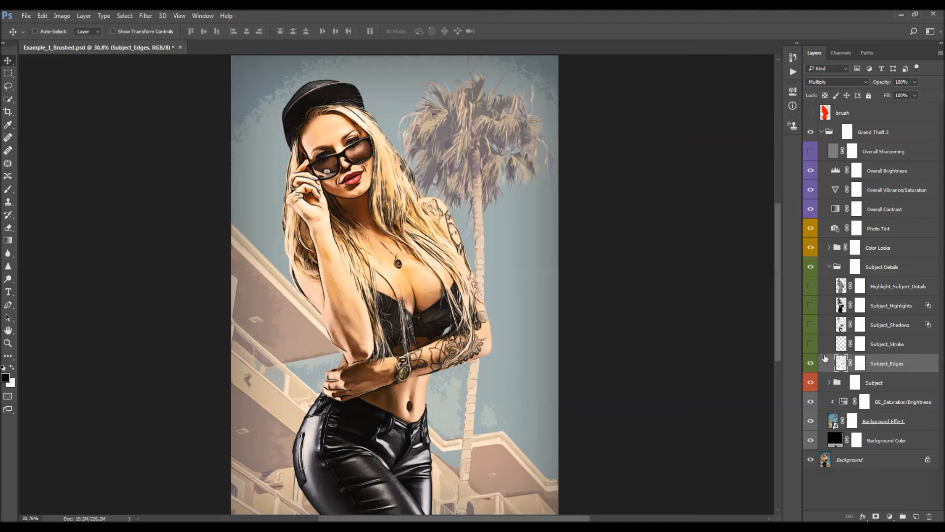
# - Set the Subject_Edges layer's opacity to 24%, comparing the subject with the layer hidden and shown before and after
pyautogui.click(811, 364)
pyautogui.click(810, 364)
pyautogui.click(811, 363)
pyautogui.click(811, 363)
pyautogui.scroll(2, 293, 175)
pyautogui.moveTo(884, 84); pyautogui.dragTo(563, 124)
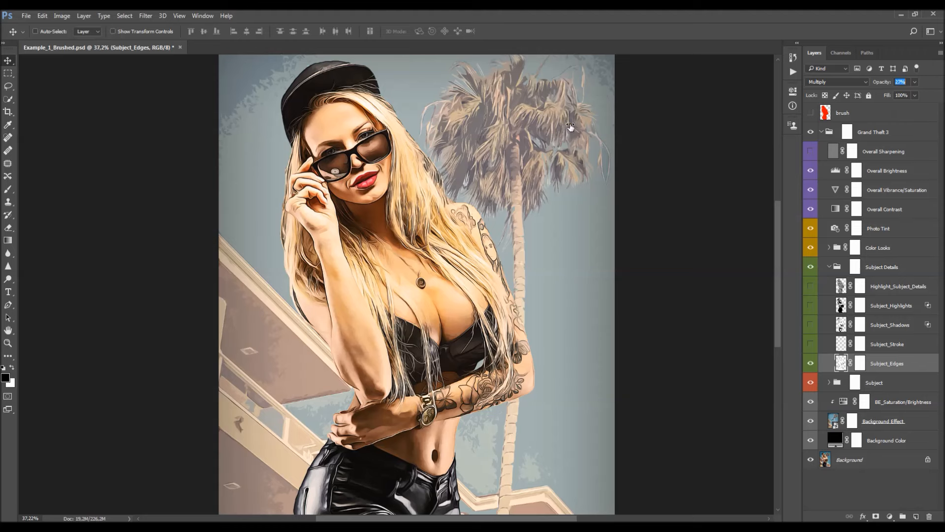
pyautogui.click(811, 364)
pyautogui.click(811, 364)
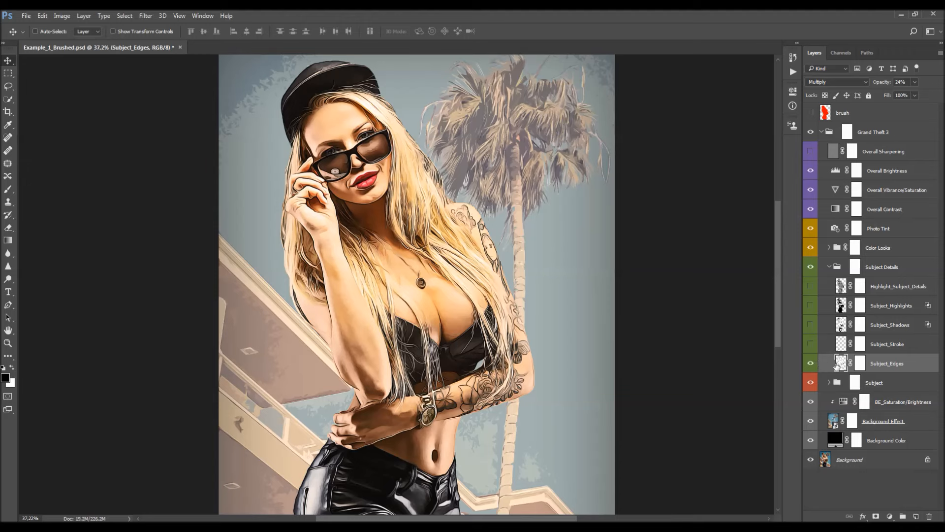
# - Make the Subject_Stroke layer visible and compare the subject's outline with the layer off and on
pyautogui.click(884, 347)
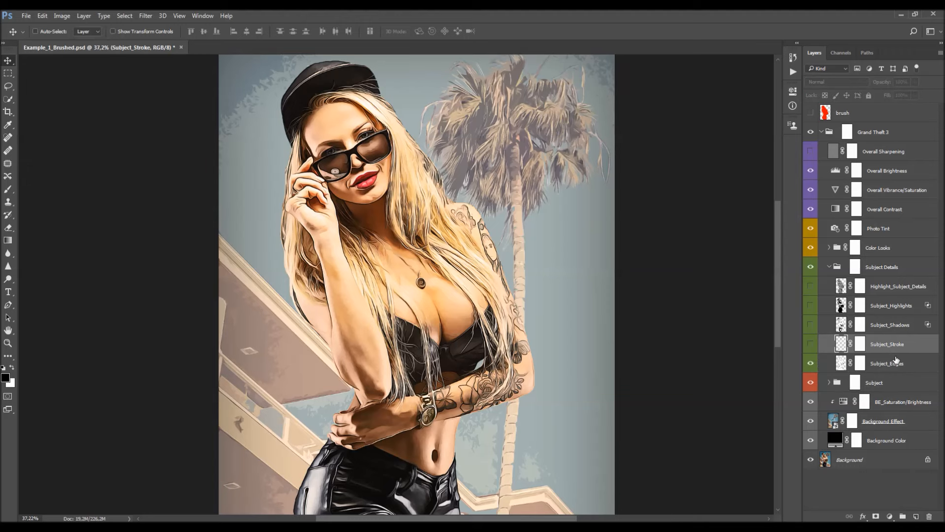
pyautogui.click(811, 344)
pyautogui.scroll(-2, 402, 222)
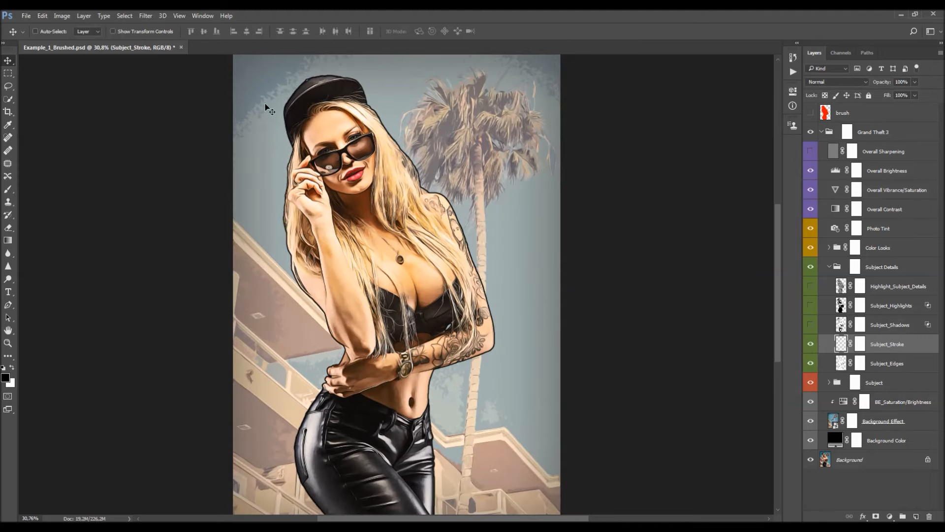
pyautogui.click(810, 343)
pyautogui.click(811, 344)
# - Make the Subject_Shadows layer visible, compare its effect, and set its opacity to 21%
pyautogui.click(890, 329)
pyautogui.click(811, 325)
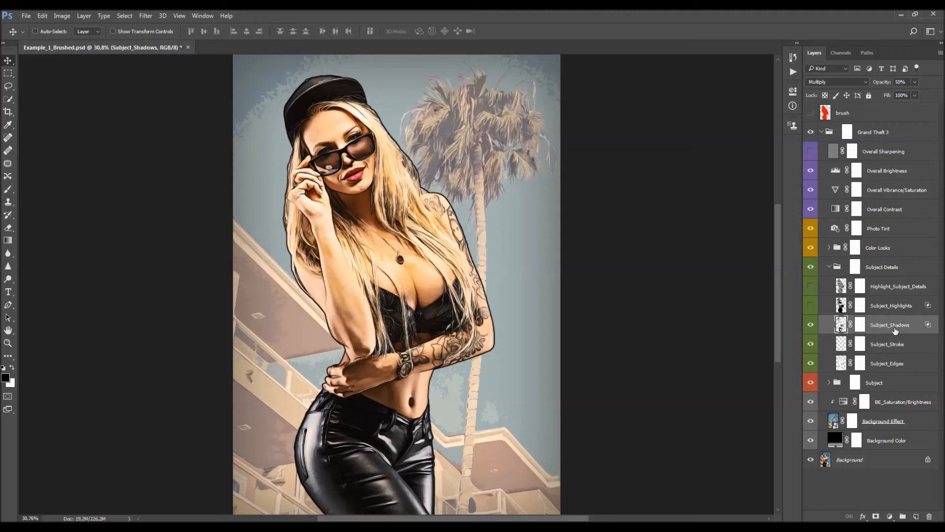
pyautogui.click(811, 325)
pyautogui.click(811, 324)
pyautogui.moveTo(886, 84); pyautogui.dragTo(601, 135)
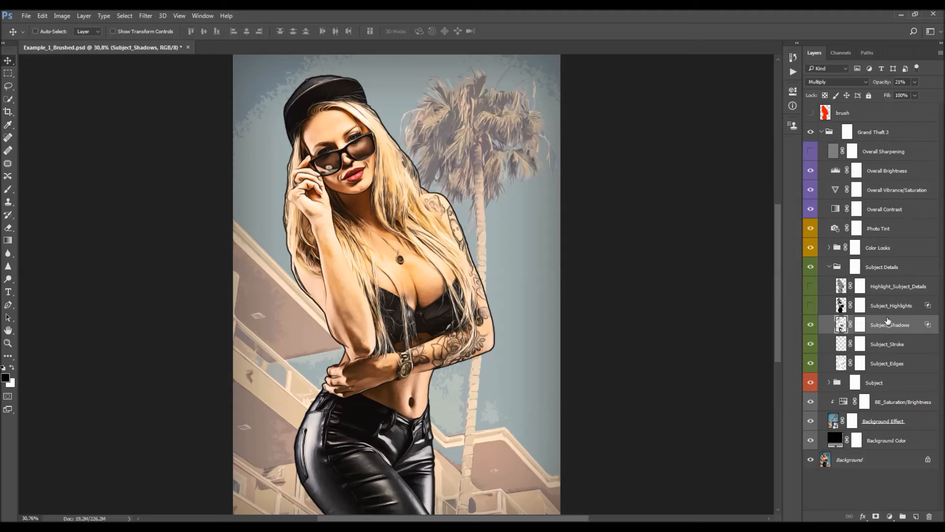
# - Make the Subject_Highlights layer visible and set its opacity to 20%
pyautogui.click(875, 312)
pyautogui.click(811, 306)
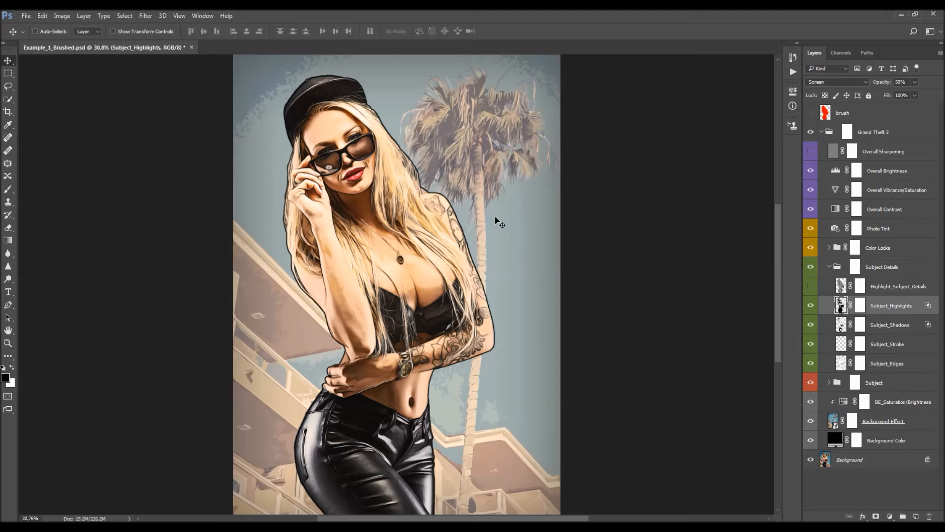
pyautogui.moveTo(888, 82); pyautogui.dragTo(645, 135)
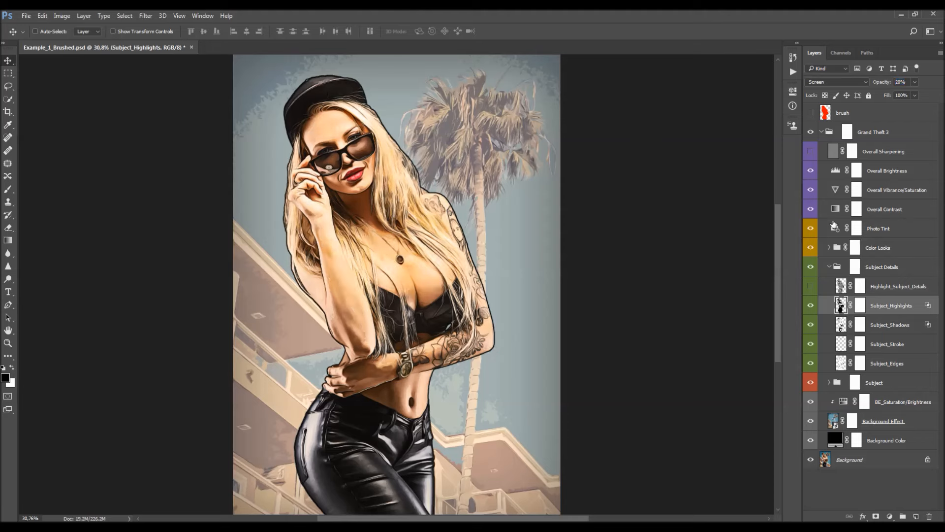
# - Make the Highlight_Subject_Details layer visible and compare the image with it off and on
pyautogui.click(898, 289)
pyautogui.click(813, 287)
pyautogui.click(811, 287)
pyautogui.click(811, 287)
pyautogui.click(809, 287)
pyautogui.click(811, 288)
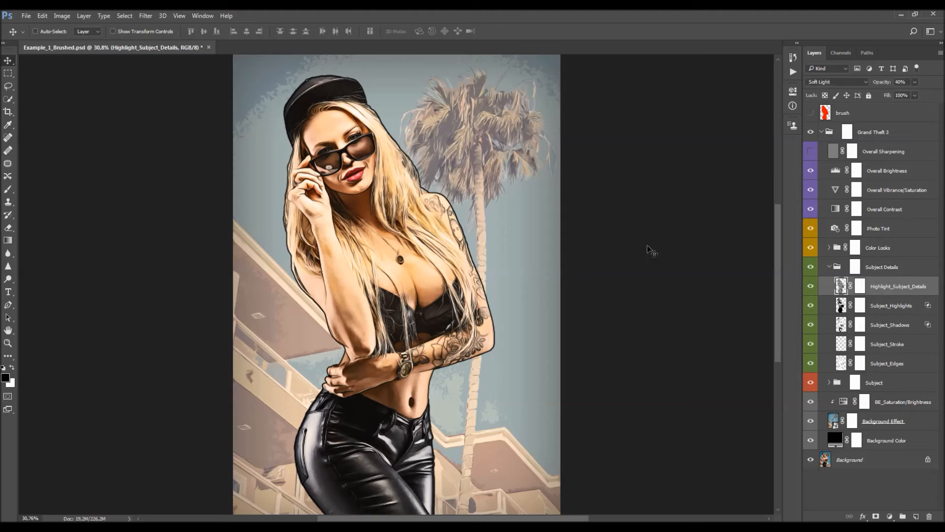
# - Try 100% and 0% opacity on Highlight_Subject_Details, readjust its opacity, and collapse the Subject Details group
pyautogui.click(901, 82)
pyautogui.write('100')
pyautogui.press('Return')
pyautogui.write('0')
pyautogui.press('Return')
pyautogui.moveTo(629, 123); pyautogui.dragTo(645, 128)
pyautogui.click(887, 292)
pyautogui.click(829, 267)
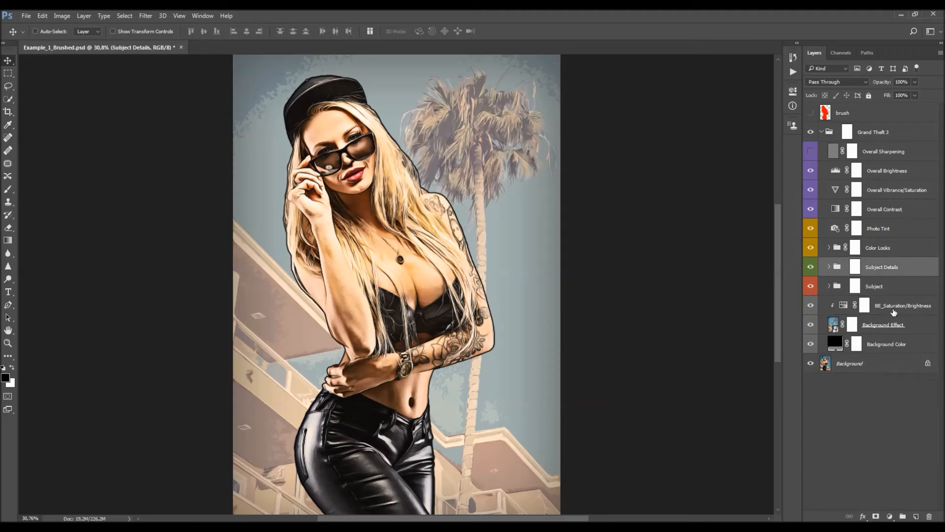
# - Expand the Color Looks group and preview the CL_3 and CL_6 looks one at a time
pyautogui.click(855, 253)
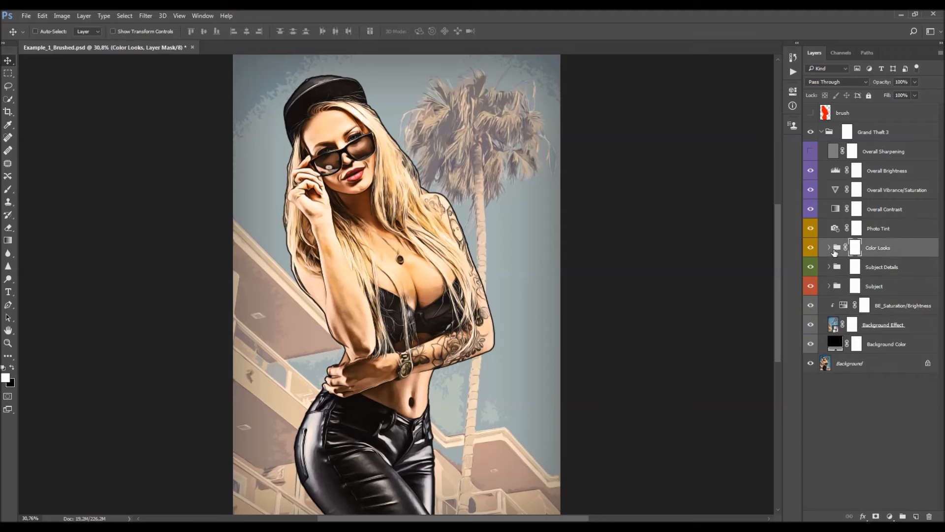
pyautogui.click(829, 248)
pyautogui.scroll(-2, 876, 271)
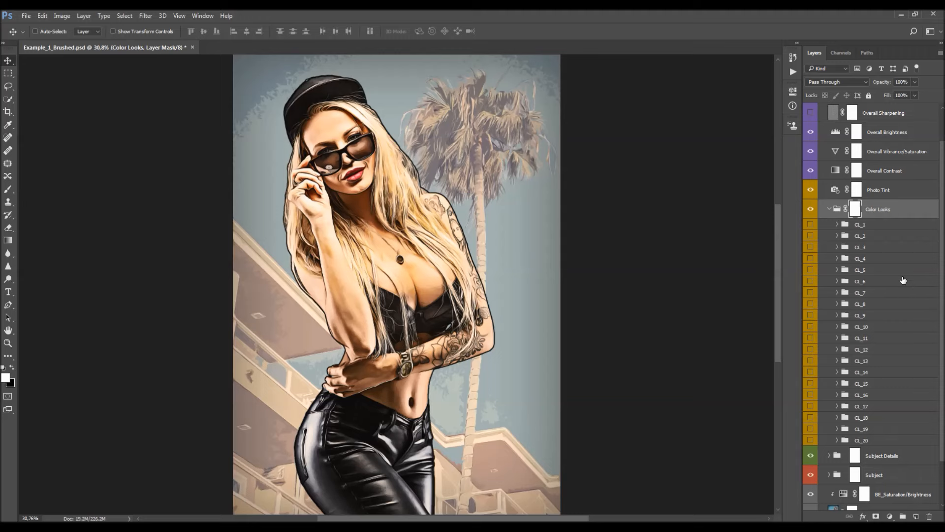
pyautogui.click(869, 249)
pyautogui.click(811, 247)
pyautogui.click(811, 247)
pyautogui.click(867, 281)
pyautogui.click(810, 281)
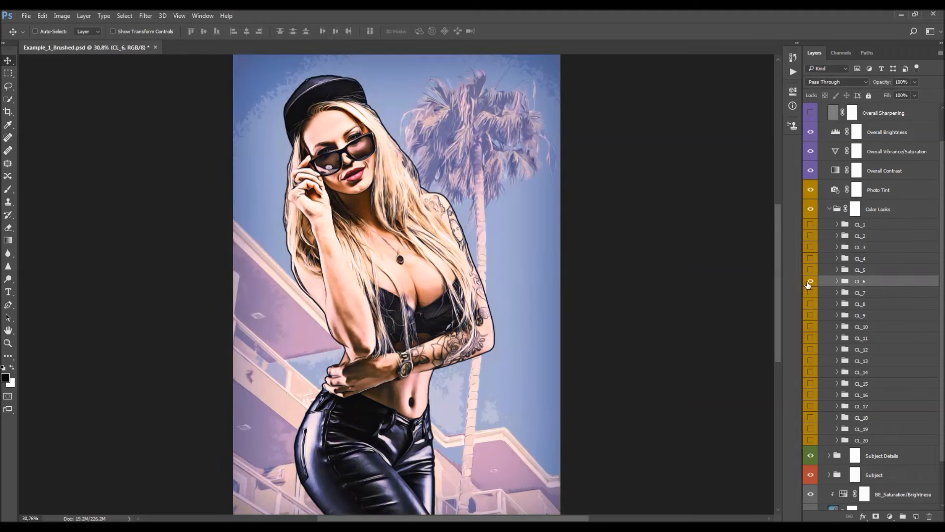
# - Preview the CL_10, CL_14 and CL_18 color looks one at a time, hiding each again
pyautogui.click(856, 328)
pyautogui.click(811, 327)
pyautogui.click(810, 327)
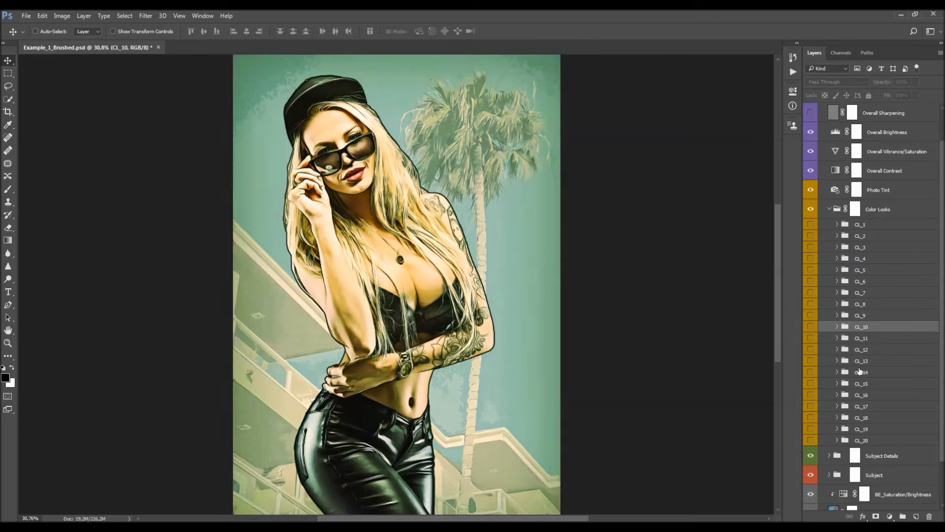
pyautogui.click(860, 372)
pyautogui.click(809, 373)
pyautogui.click(809, 372)
pyautogui.click(861, 417)
pyautogui.click(810, 418)
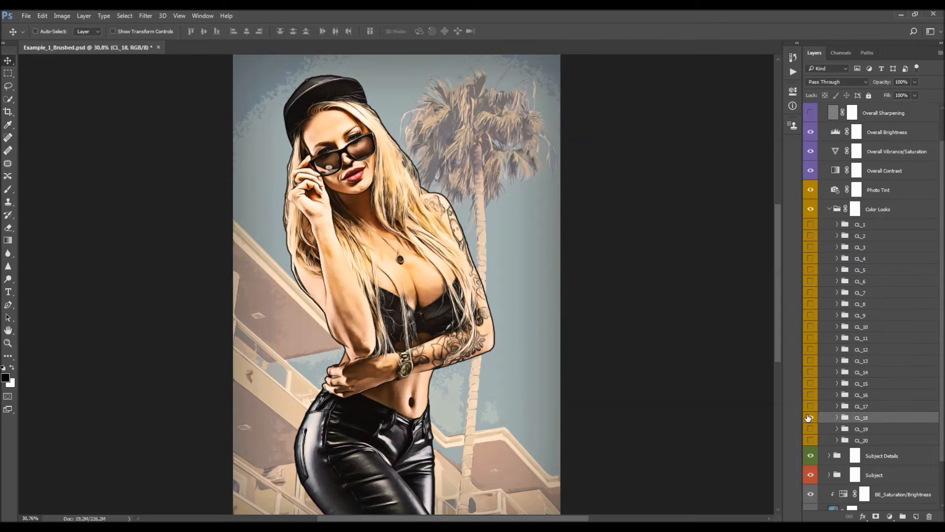
pyautogui.click(810, 418)
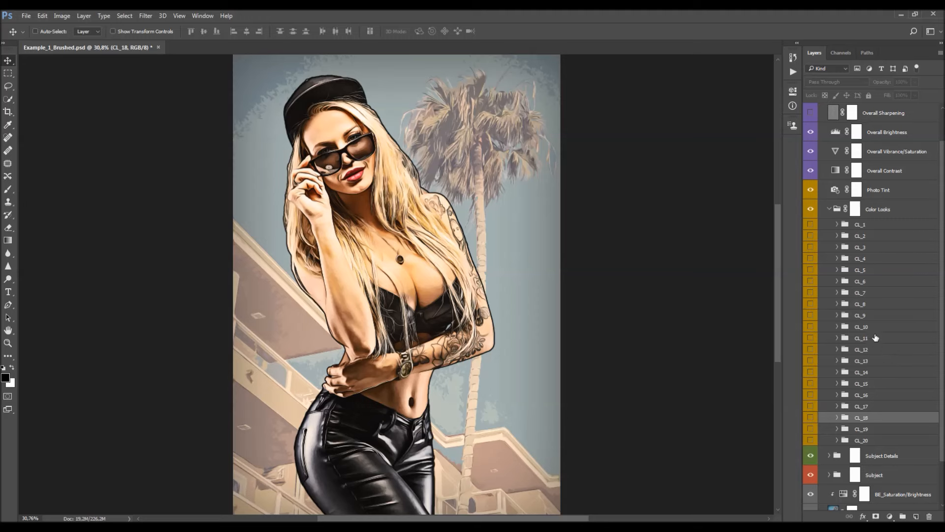
pyautogui.scroll(1, 869, 335)
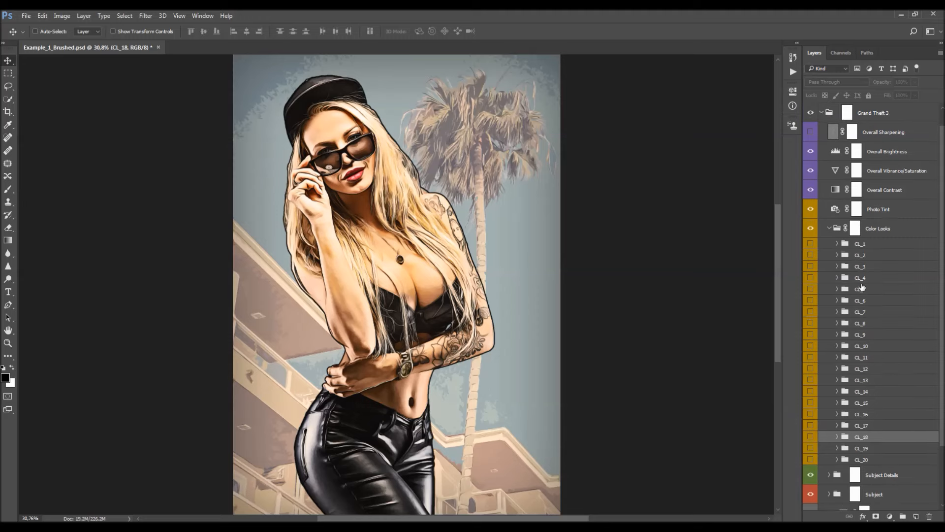
# - Try combining the CL_5 and CL_6 color looks with CL_6 at 45% opacity, and hide both
pyautogui.click(862, 288)
pyautogui.click(810, 289)
pyautogui.moveTo(883, 83); pyautogui.dragTo(857, 86)
pyautogui.click(810, 300)
pyautogui.click(861, 300)
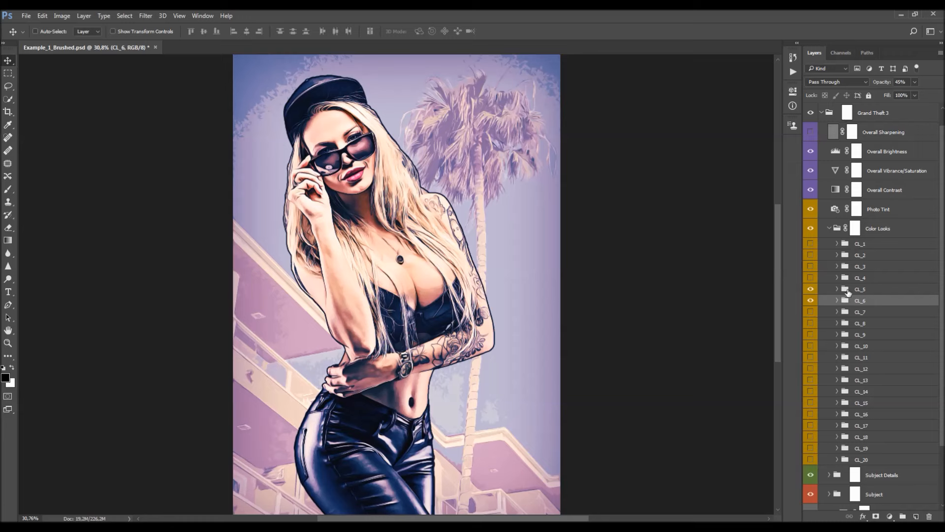
pyautogui.moveTo(814, 295); pyautogui.dragTo(811, 302)
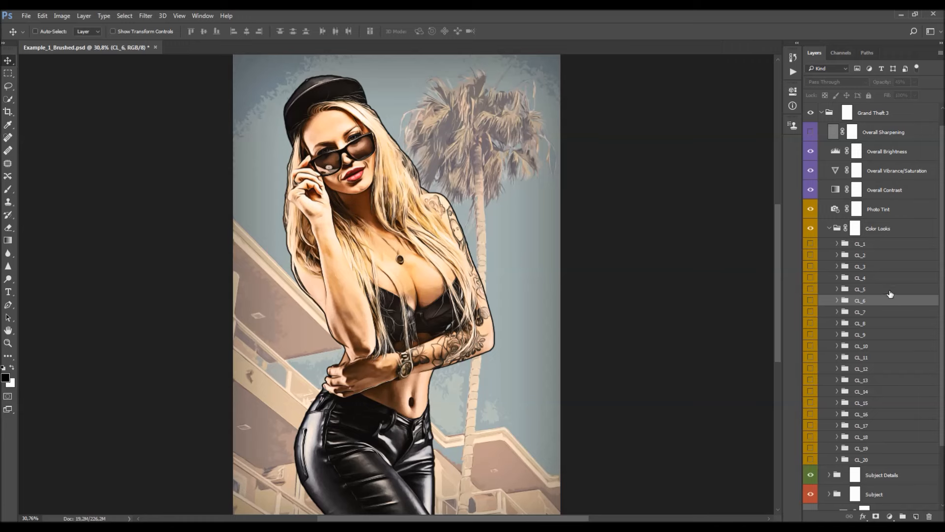
# - Apply the CL_15 color look and collapse the Color Looks group
pyautogui.click(864, 407)
pyautogui.click(812, 403)
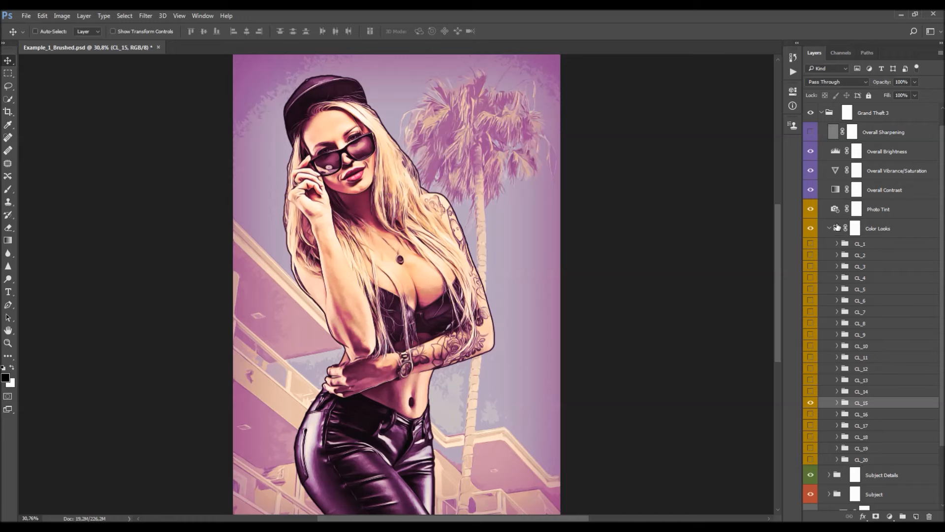
pyautogui.click(829, 229)
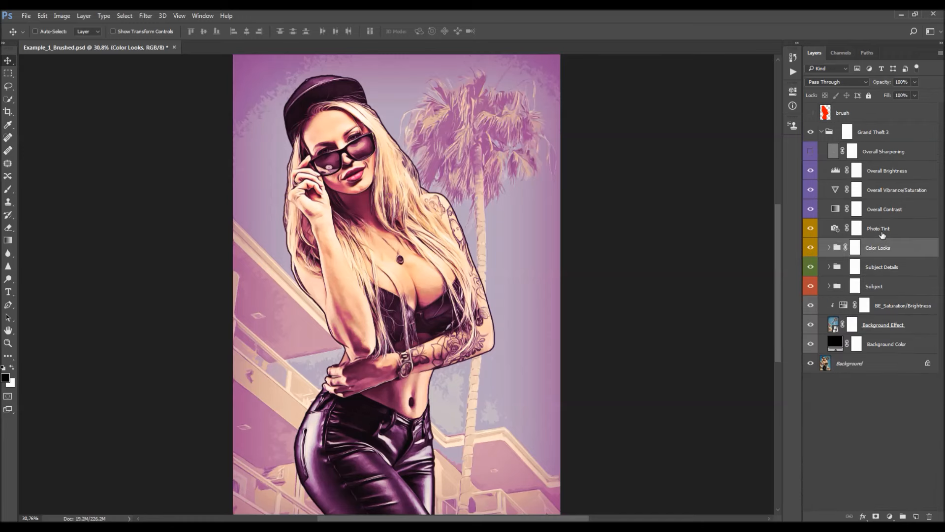
# - Review the Photo Tint layer's filter presets, readjust its density, and close its settings
pyautogui.click(881, 232)
pyautogui.doubleClick(835, 228)
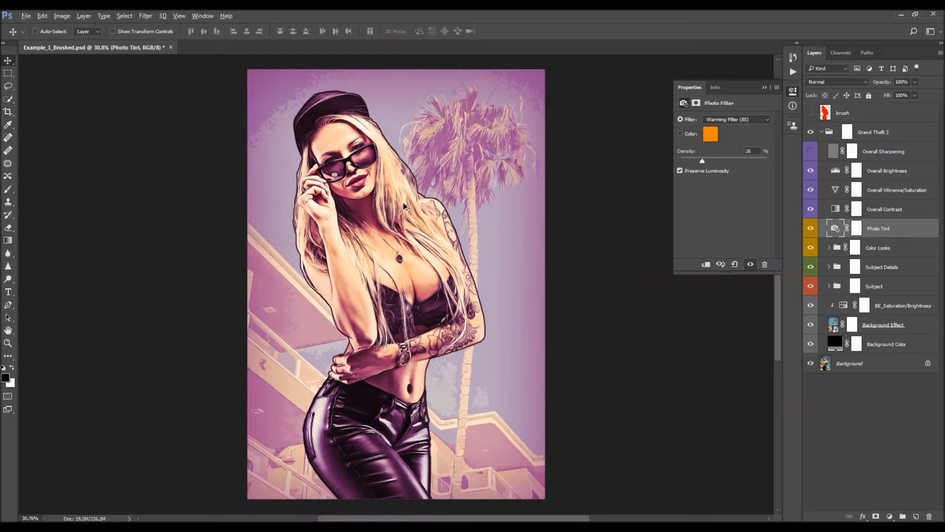
pyautogui.click(723, 118)
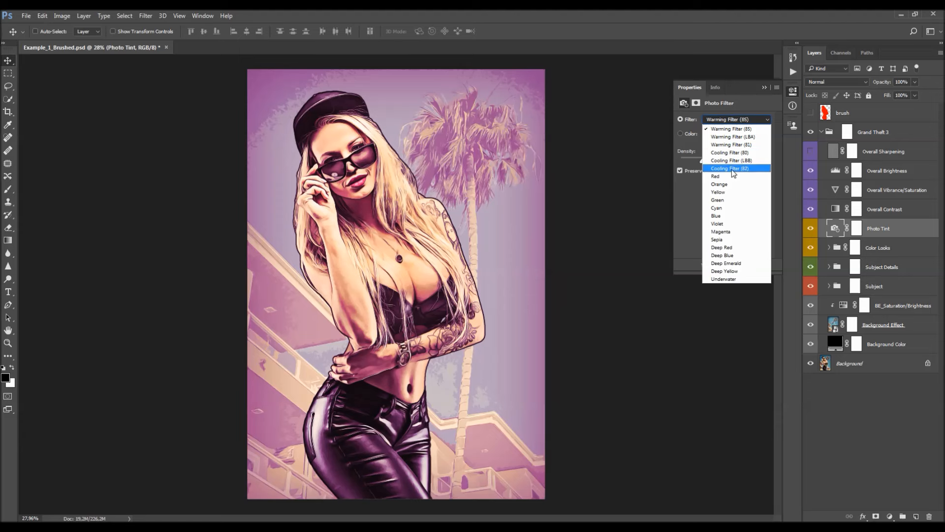
pyautogui.click(697, 153)
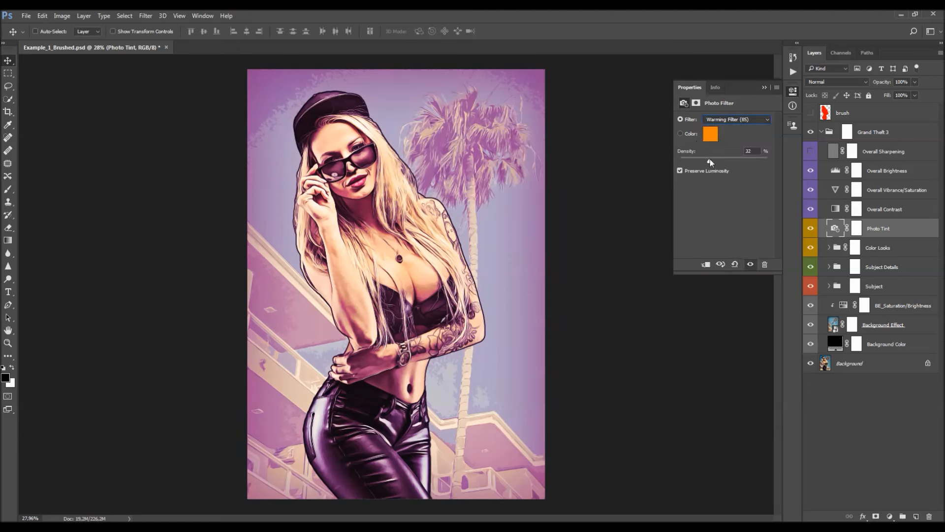
pyautogui.moveTo(714, 161); pyautogui.dragTo(690, 161)
pyautogui.click(728, 121)
pyautogui.click(728, 179)
pyautogui.click(793, 91)
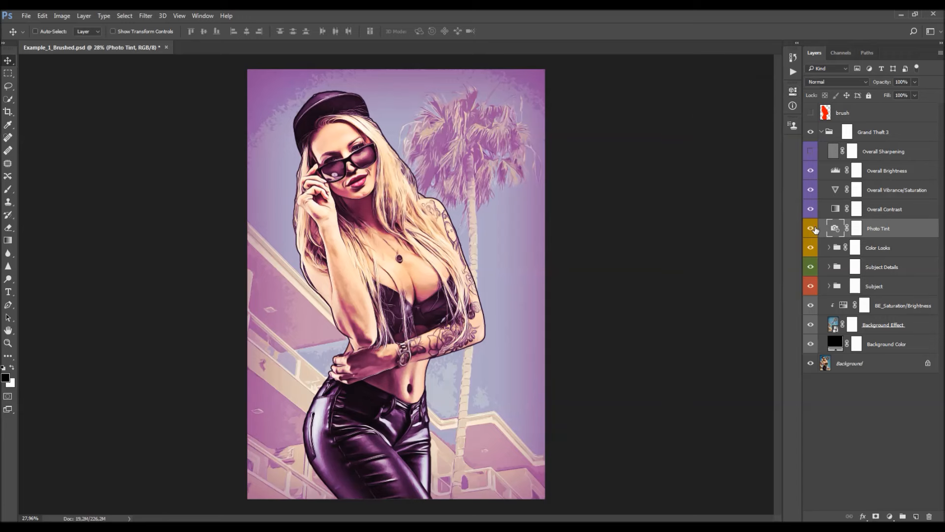
# - Set the Overall Contrast layer's opacity to 24% and compare the image with the layer off and on
pyautogui.click(869, 216)
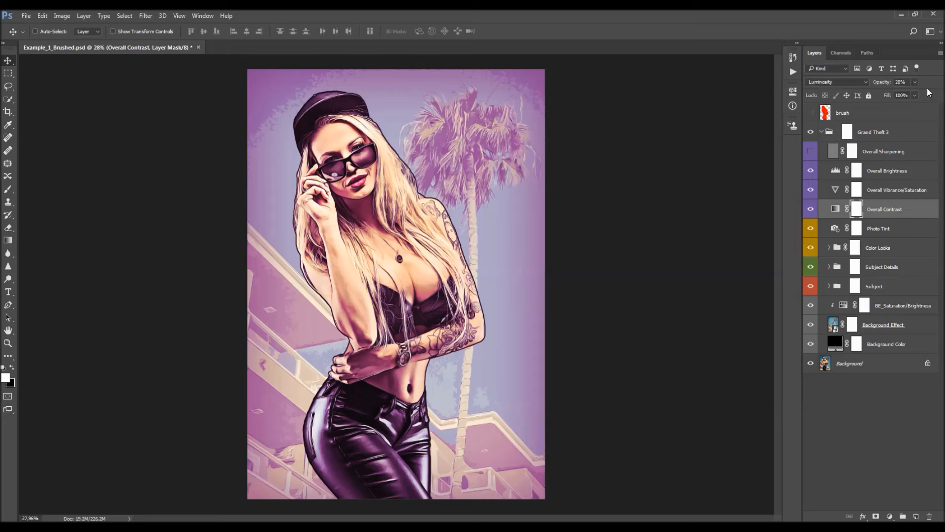
pyautogui.moveTo(888, 87); pyautogui.dragTo(841, 83)
pyautogui.moveTo(638, 106); pyautogui.dragTo(670, 129)
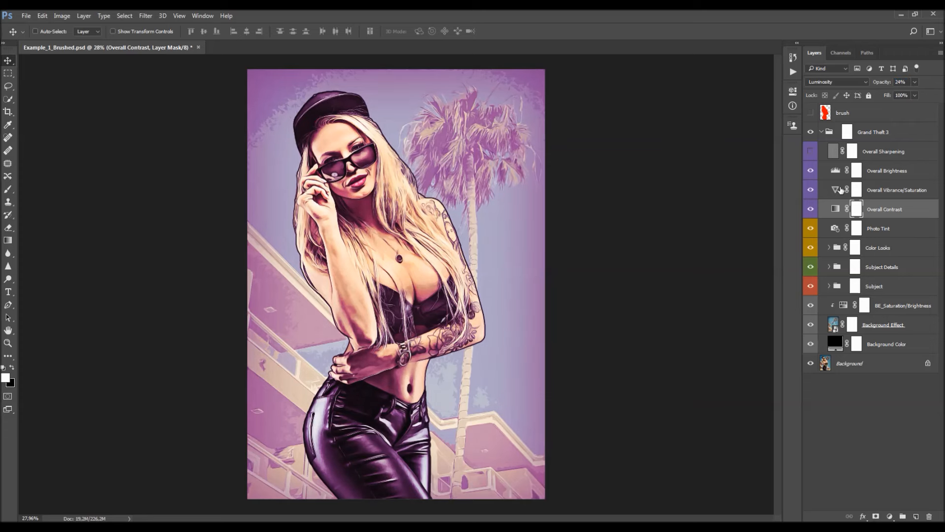
pyautogui.click(811, 209)
pyautogui.click(811, 210)
# - Compare the image with the Overall Vibrance/Saturation layer hidden and shown
pyautogui.click(875, 192)
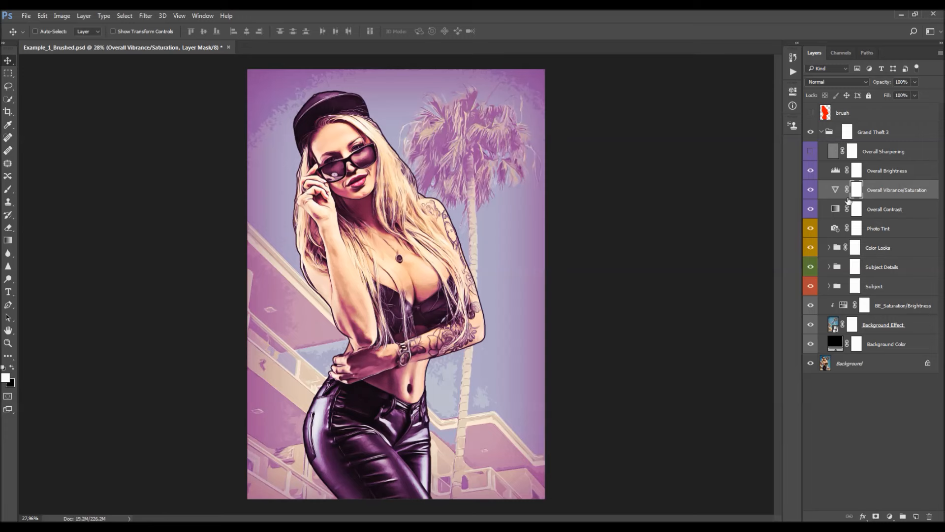
pyautogui.click(810, 191)
pyautogui.click(810, 191)
pyautogui.click(810, 191)
pyautogui.click(810, 190)
# - Increase the vibrance and saturation of the Overall Vibrance/Saturation layer, compare the effect off and on, and close its settings
pyautogui.doubleClick(835, 192)
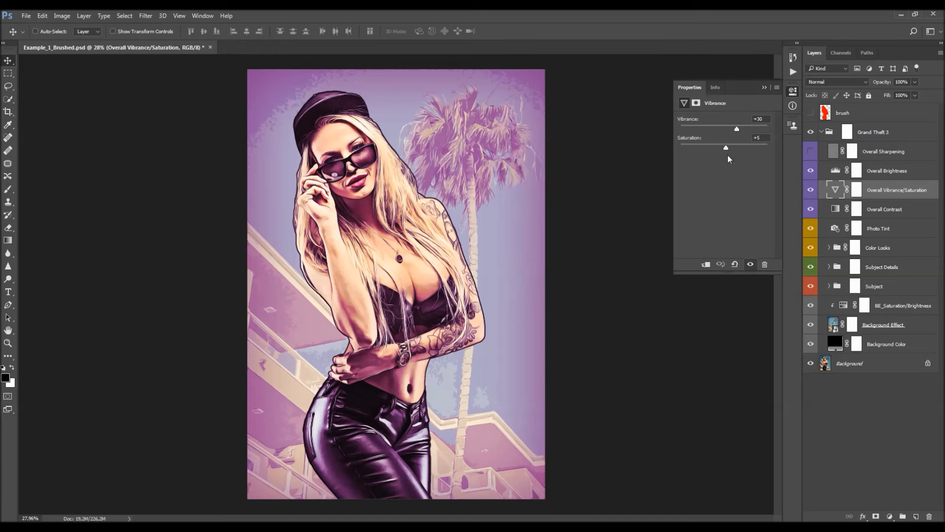
pyautogui.moveTo(738, 129)
pyautogui.mouseDown()
pyautogui.moveTo(716, 128)
pyautogui.moveTo(749, 130)
pyautogui.mouseUp()
pyautogui.moveTo(740, 129); pyautogui.dragTo(736, 149)
pyautogui.click(811, 190)
pyautogui.click(812, 190)
pyautogui.click(764, 89)
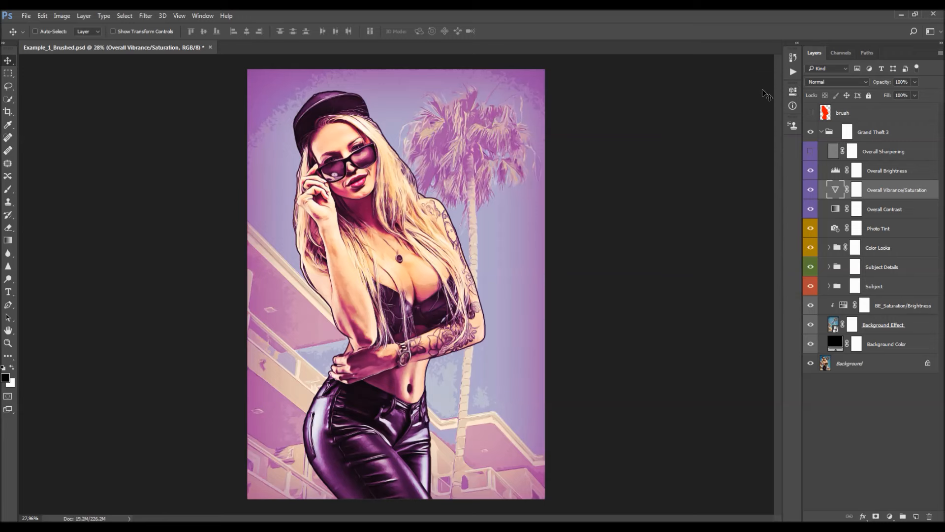
# - Set the Overall Brightness layer's output black level to 0 and compare the image with the layer hidden and shown
pyautogui.click(880, 172)
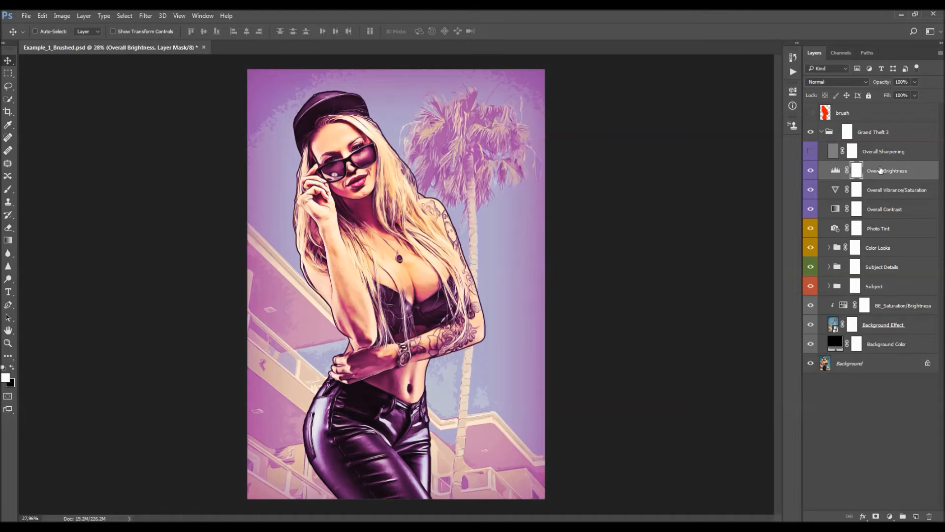
pyautogui.click(812, 171)
pyautogui.click(812, 171)
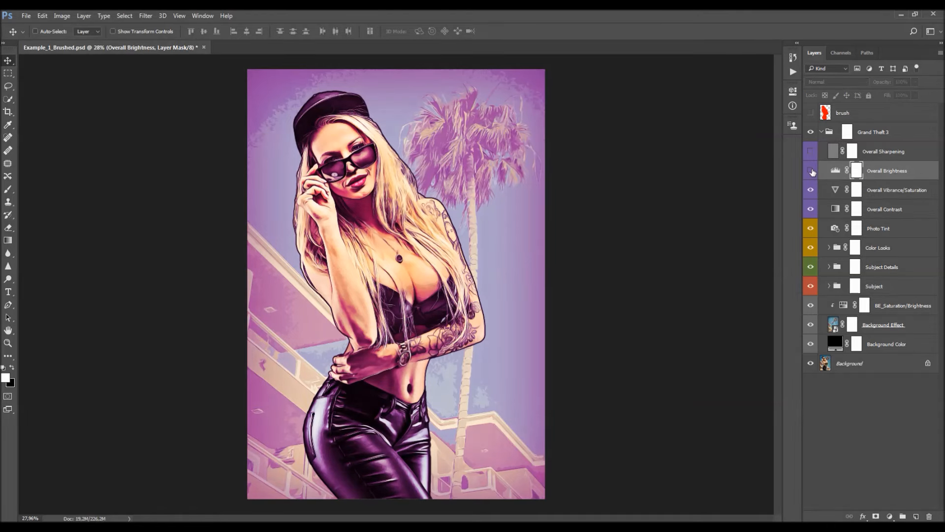
pyautogui.doubleClick(835, 170)
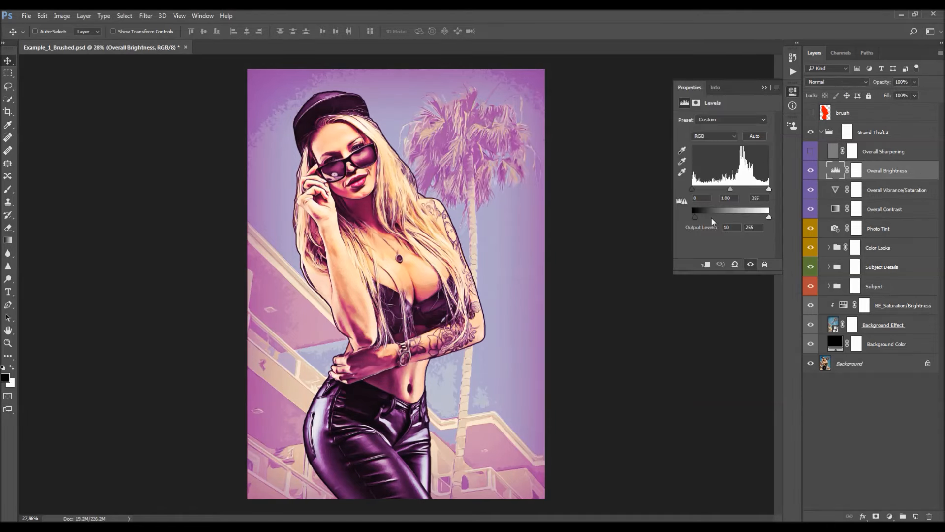
pyautogui.moveTo(701, 219); pyautogui.dragTo(692, 219)
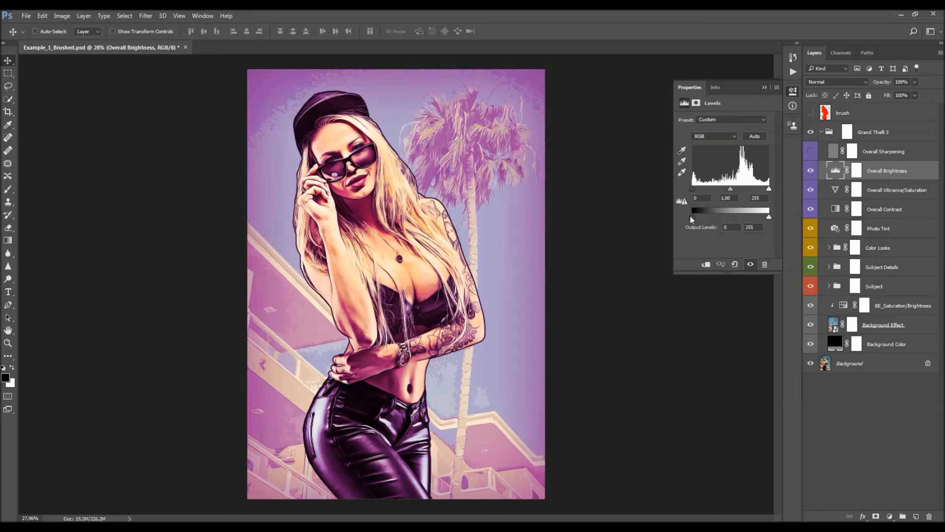
pyautogui.click(765, 87)
pyautogui.click(811, 171)
pyautogui.click(811, 173)
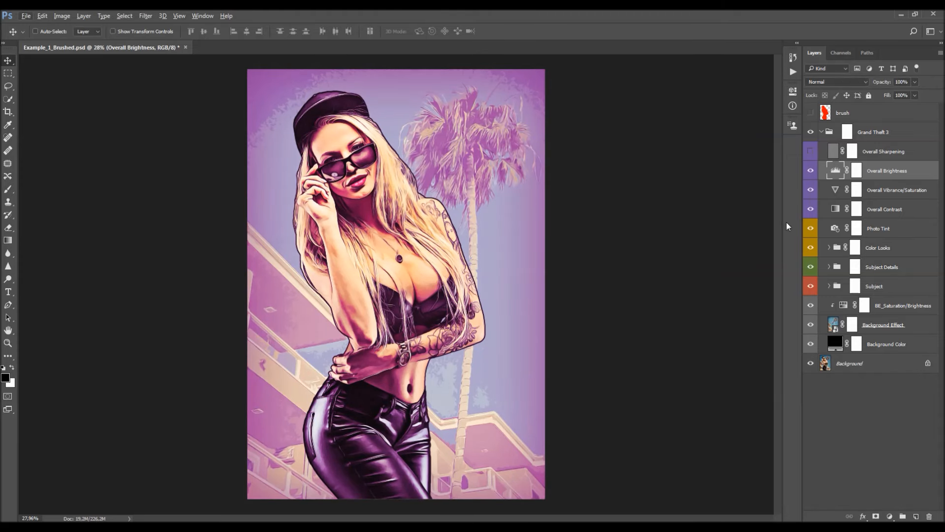
# - Show the Overall Sharpening layer, try shifting it to the right, and examine its effect on the image
pyautogui.click(878, 155)
pyautogui.click(809, 154)
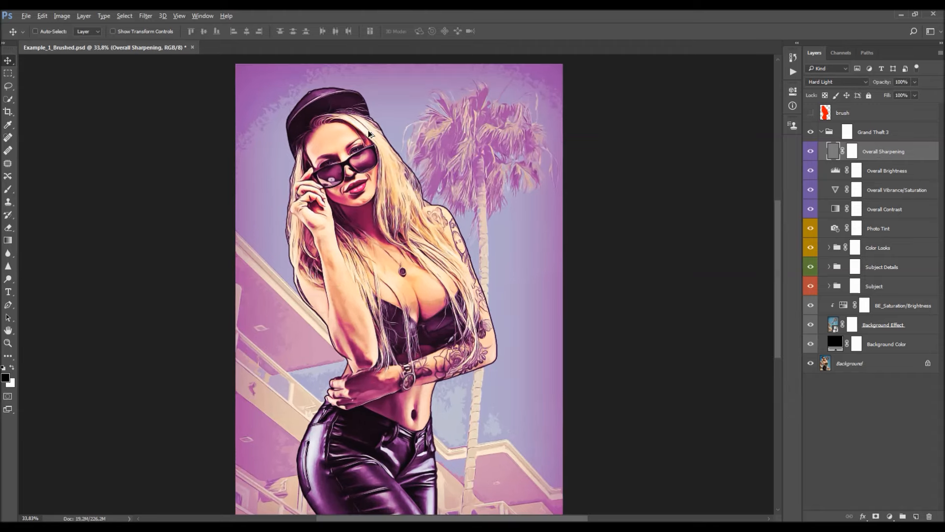
pyautogui.scroll(2, 374, 140)
pyautogui.moveTo(411, 202); pyautogui.dragTo(530, 196)
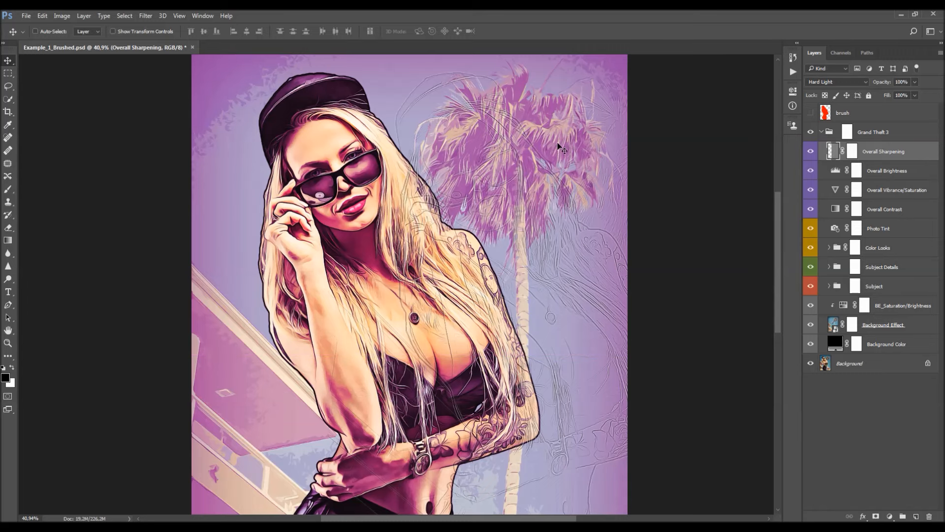
pyautogui.scroll(-2, 615, 127)
pyautogui.scroll(2, 615, 127)
pyautogui.scroll(-3, 471, 235)
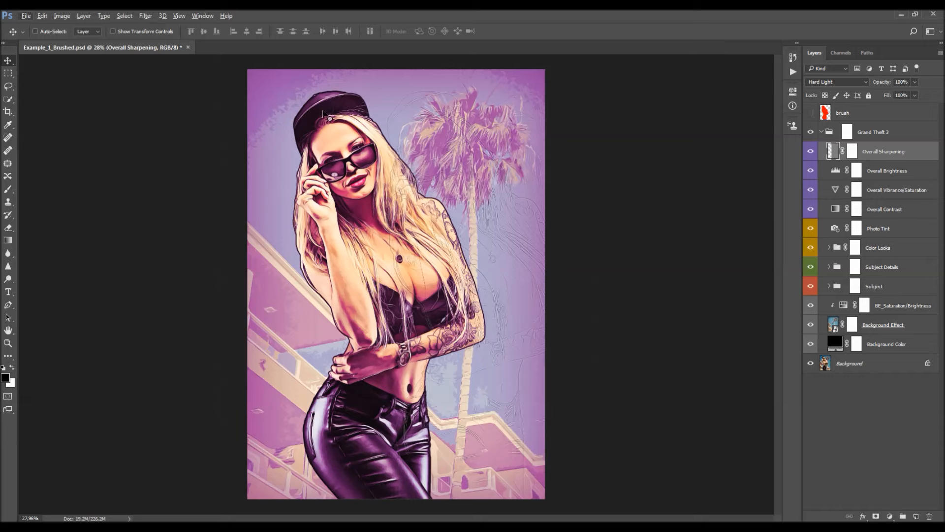
pyautogui.scroll(1, 308, 111)
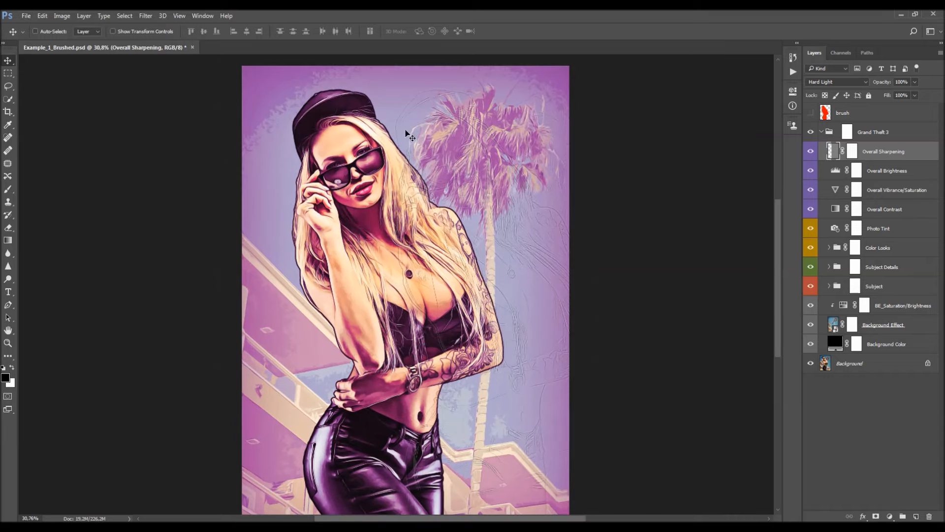
pyautogui.scroll(2, 377, 130)
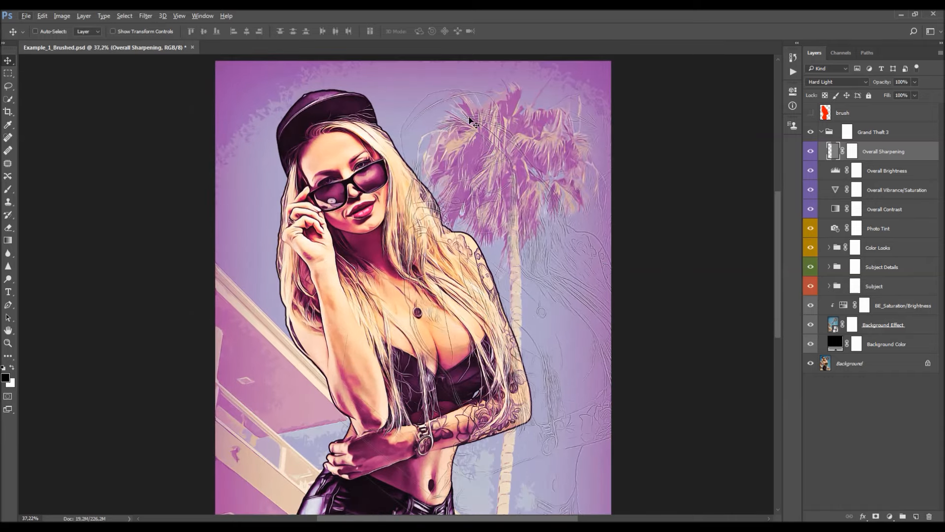
# - Delete the Overall Sharpening layer
pyautogui.press('Delete')
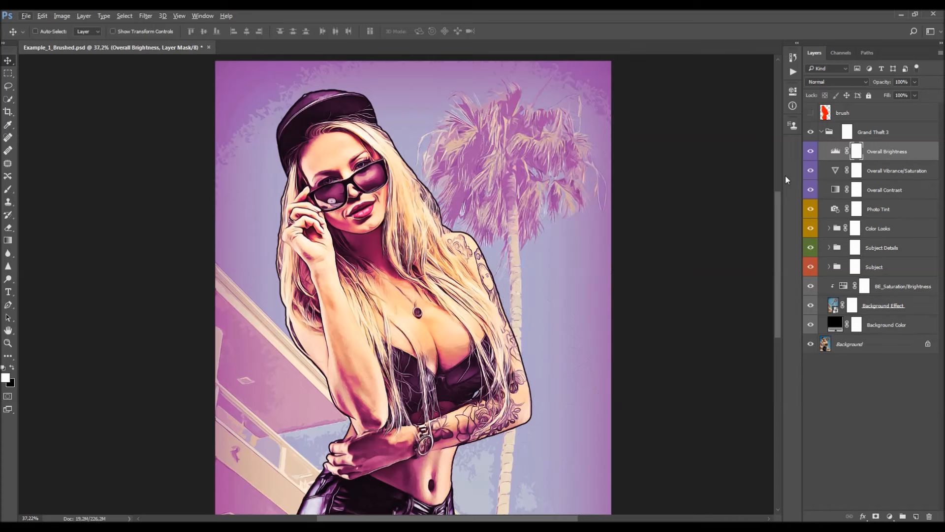
pyautogui.press('b')
pyautogui.scroll(-3, 485, 153)
pyautogui.press('v')
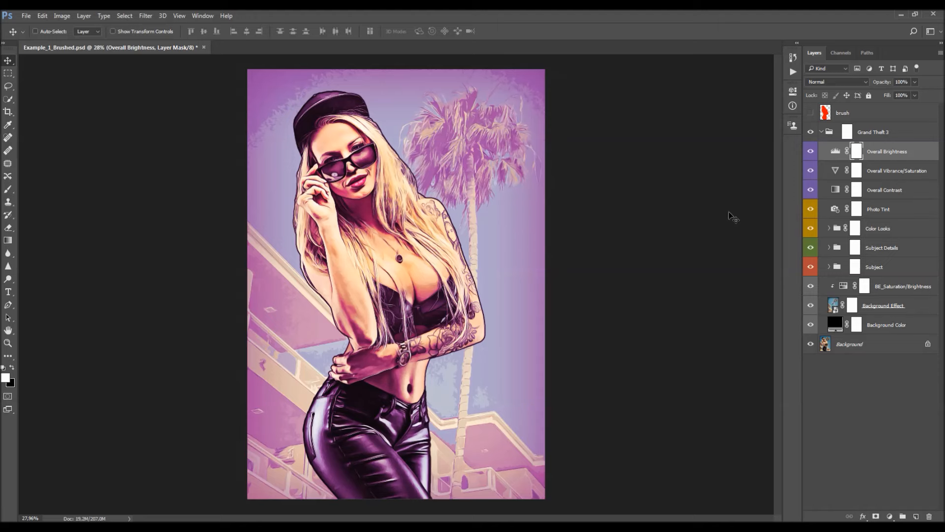
# - Run the BS_1 background shape action and compare the image with the Background Shape layer hidden and shown
pyautogui.click(793, 71)
pyautogui.click(654, 76)
pyautogui.moveTo(629, 331); pyautogui.dragTo(615, 400)
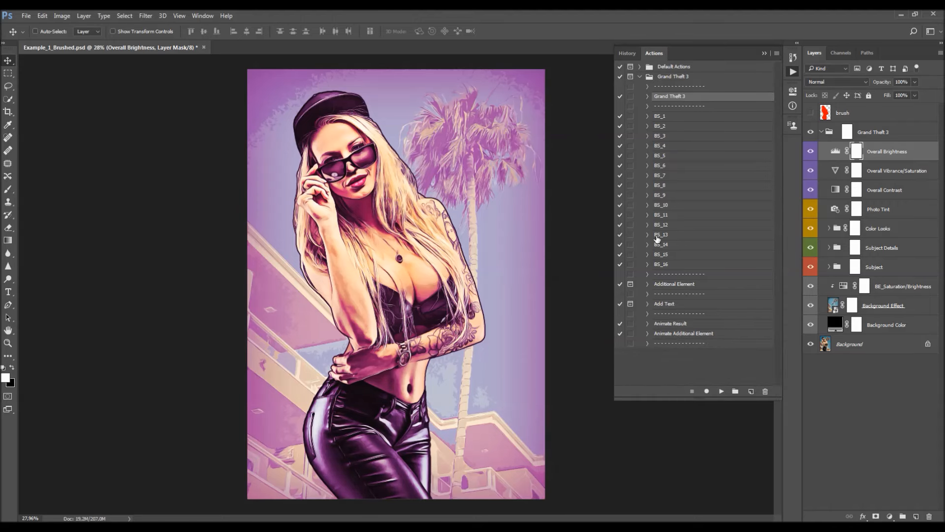
pyautogui.click(675, 117)
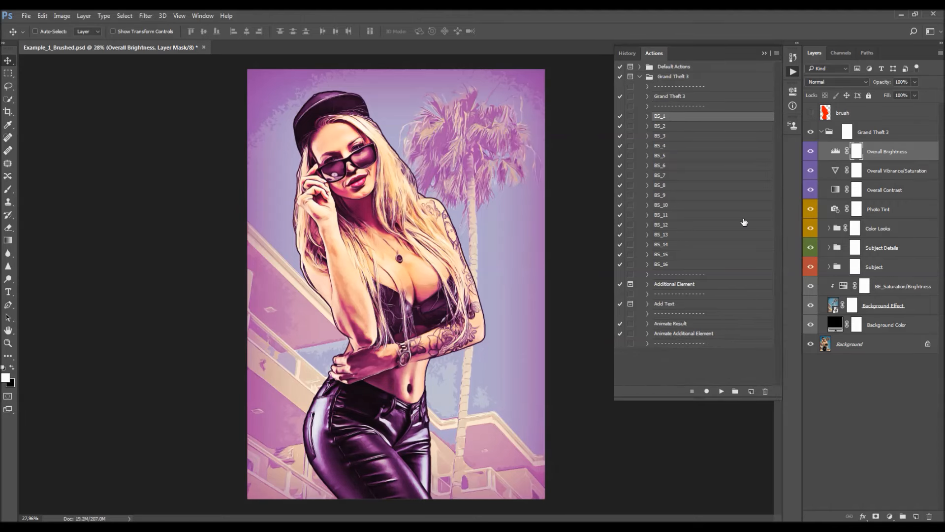
pyautogui.click(722, 391)
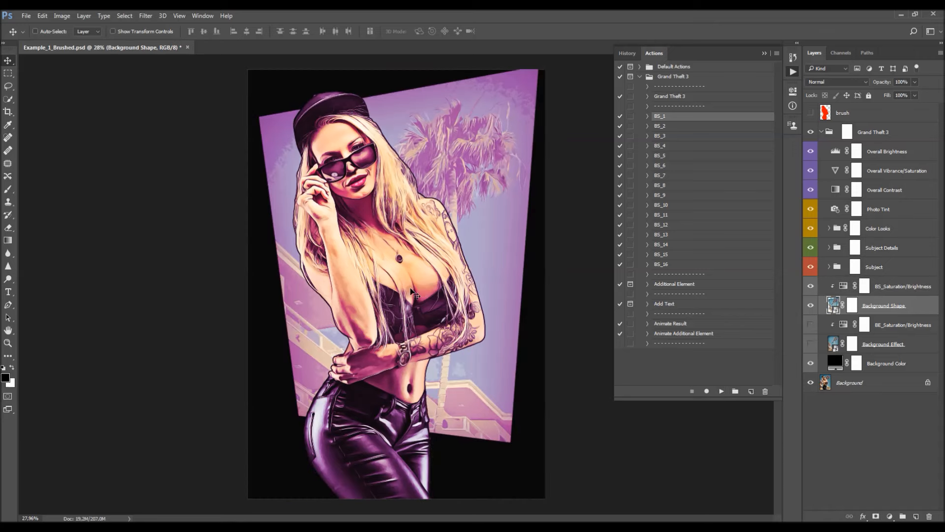
pyautogui.click(812, 306)
pyautogui.click(811, 306)
pyautogui.click(811, 306)
pyautogui.click(811, 306)
# - Distort the Background Shape layer by pulling its upper-right corner inward and its lower-left corner outward, and apply the transform
pyautogui.hotkey('ctrl', 't')
pyautogui.rightClick(464, 188)
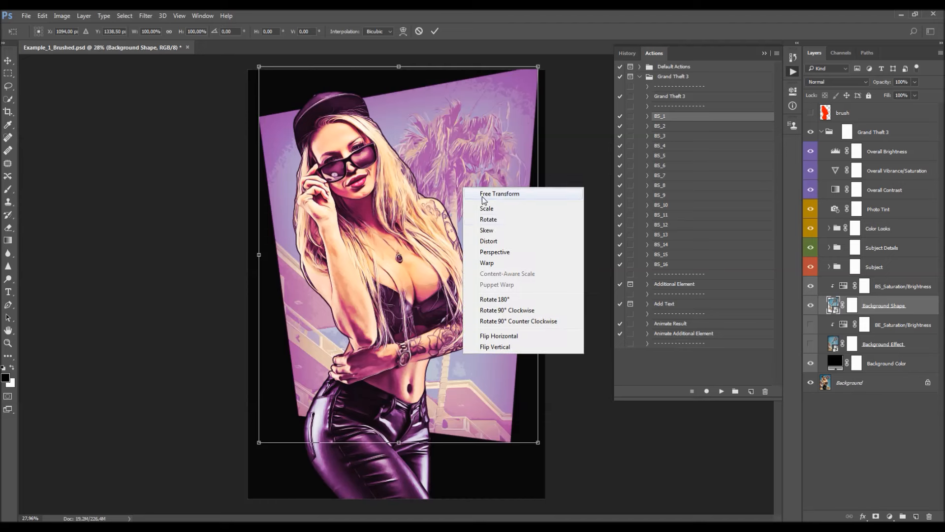
pyautogui.click(501, 242)
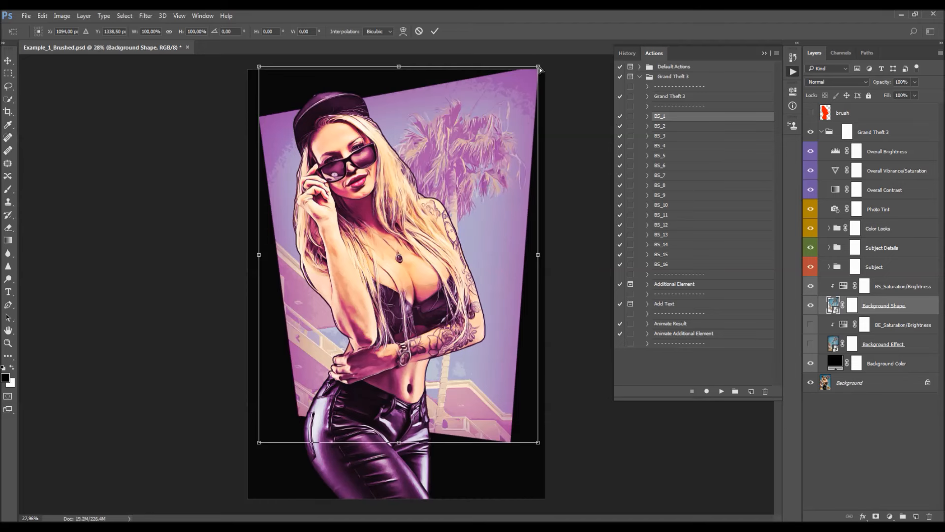
pyautogui.moveTo(539, 69); pyautogui.dragTo(532, 78)
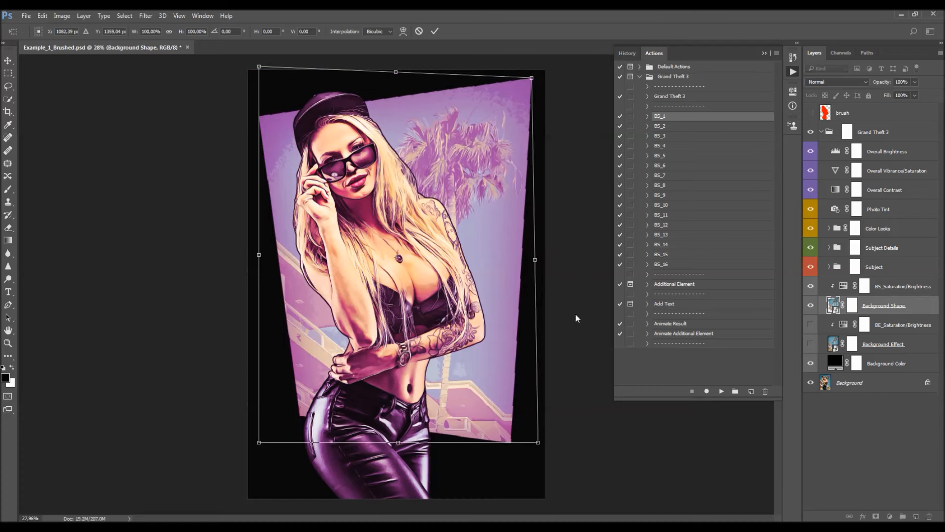
pyautogui.moveTo(256, 435); pyautogui.dragTo(248, 457)
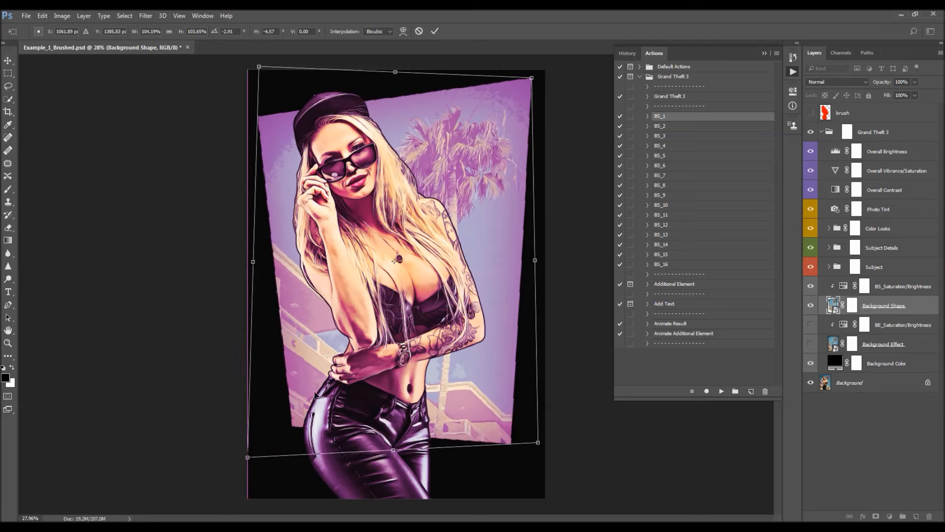
pyautogui.click(435, 31)
# - View the hue and saturation settings of the BS_Saturation/Brightness and BE_Saturation/Brightness layers and close them
pyautogui.doubleClick(845, 286)
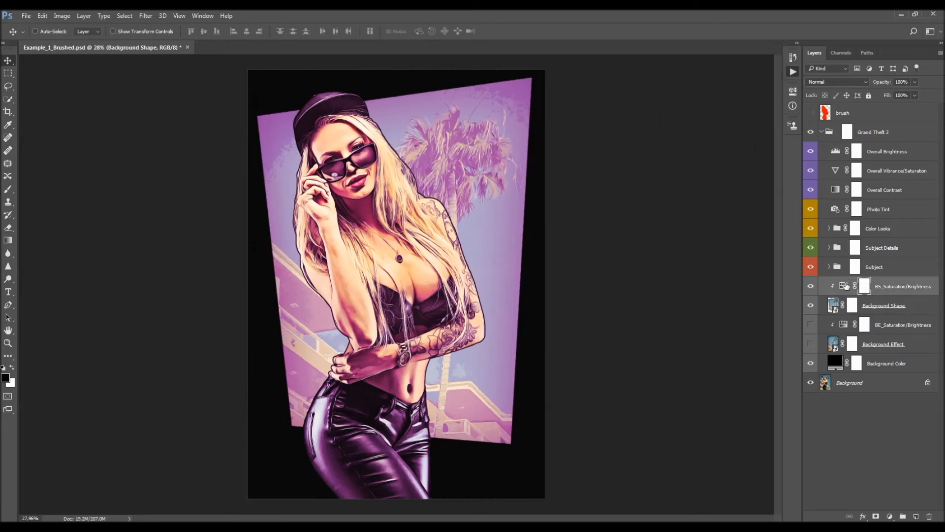
pyautogui.click(844, 326)
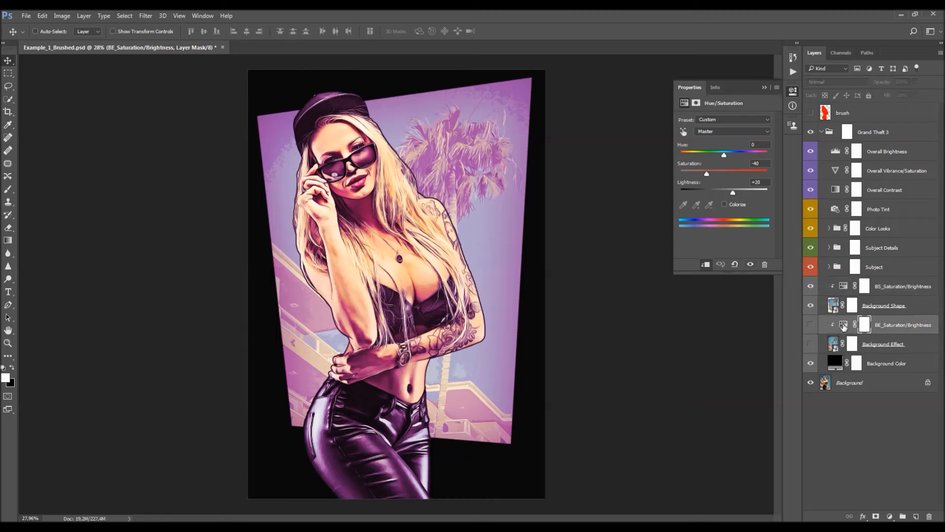
pyautogui.click(765, 87)
# - Hide and show the Background Color layer, preview other fill colors for it, and discard the color change
pyautogui.click(811, 363)
pyautogui.click(811, 363)
pyautogui.doubleClick(837, 364)
pyautogui.moveTo(533, 249); pyautogui.dragTo(569, 205)
pyautogui.click(566, 268)
pyautogui.moveTo(512, 246); pyautogui.dragTo(426, 327)
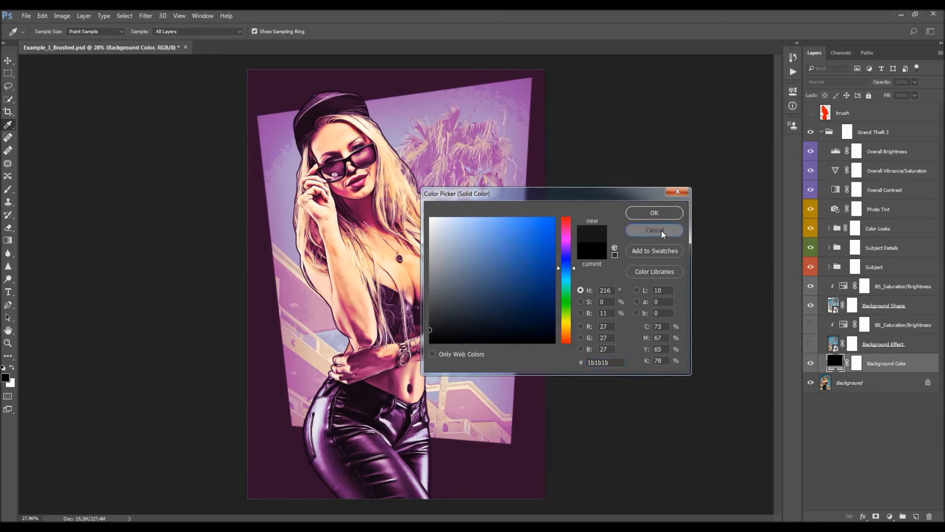
pyautogui.click(663, 234)
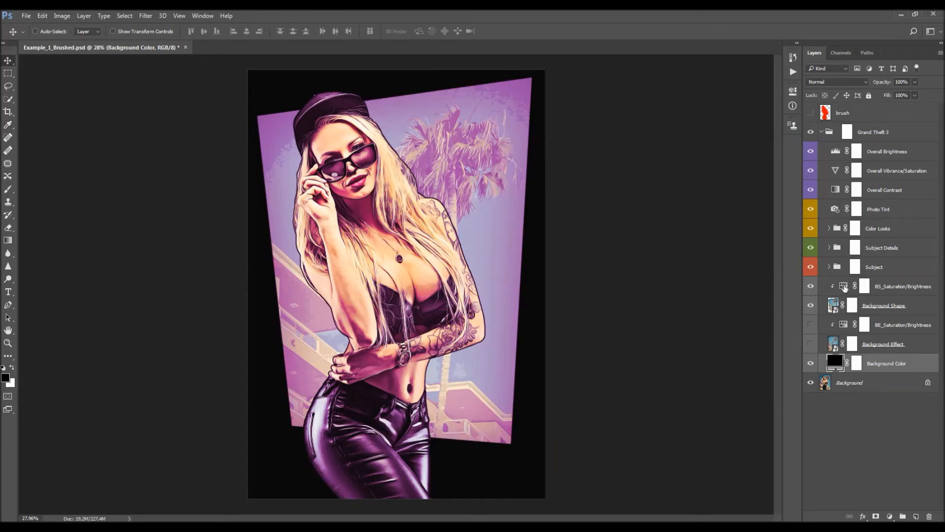
# - Delete the BS_Saturation/Brightness and Background Shape layers made by the BS_1 action
pyautogui.click(845, 288)
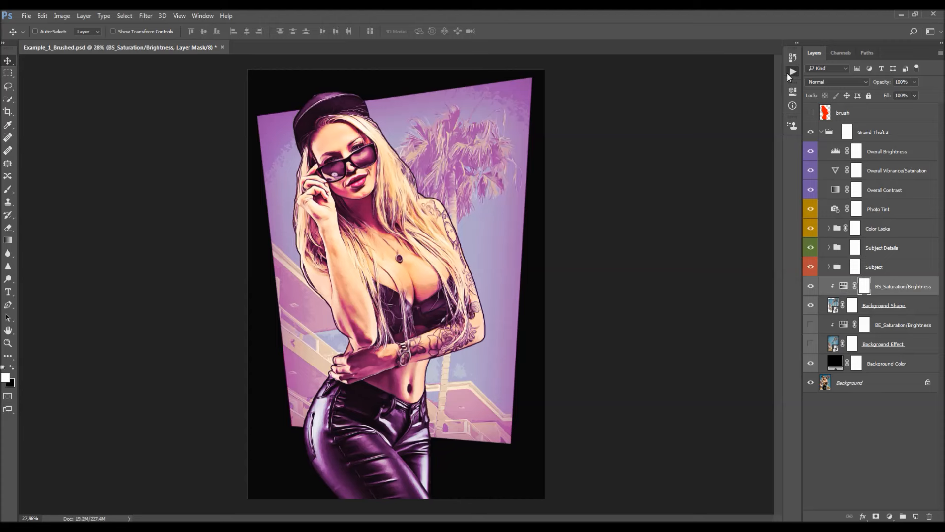
pyautogui.click(792, 72)
pyautogui.keyDown('ctrl'); pyautogui.click(884, 305); pyautogui.keyUp('ctrl')
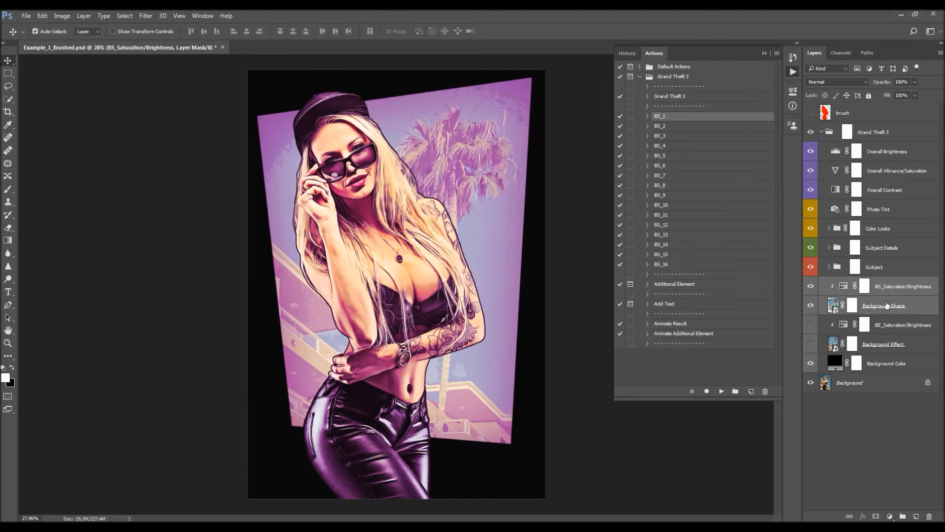
pyautogui.click(882, 293)
pyautogui.keyDown('ctrl'); pyautogui.click(881, 306); pyautogui.keyUp('ctrl')
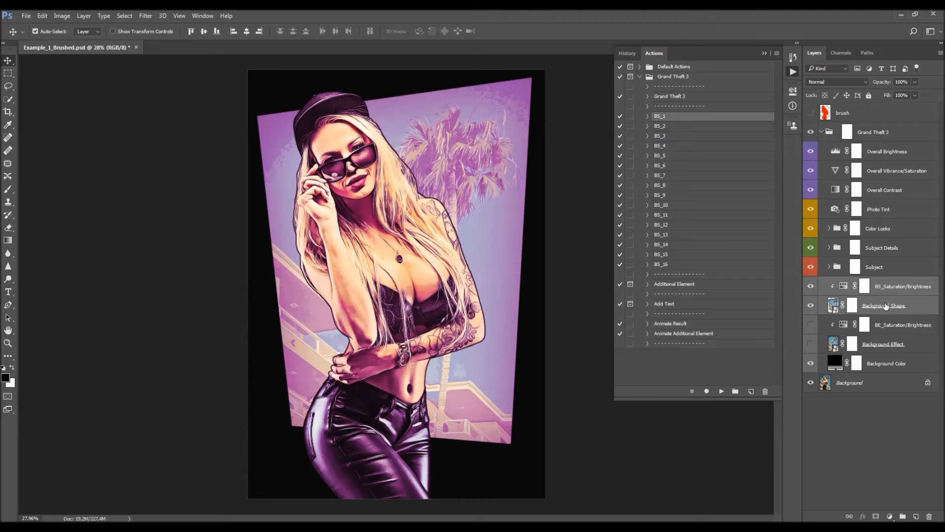
pyautogui.press('Delete')
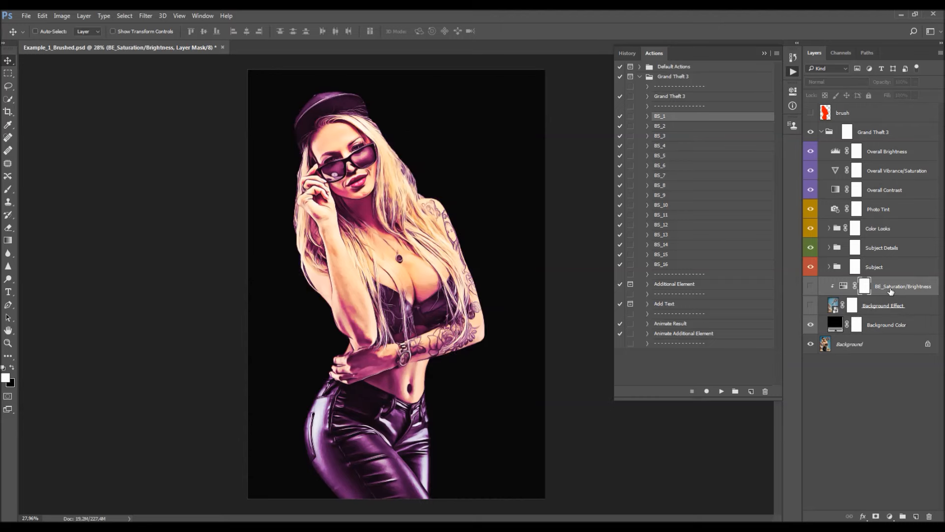
# - Try the BS_4 background shape action and delete the two layers it adds
pyautogui.click(668, 148)
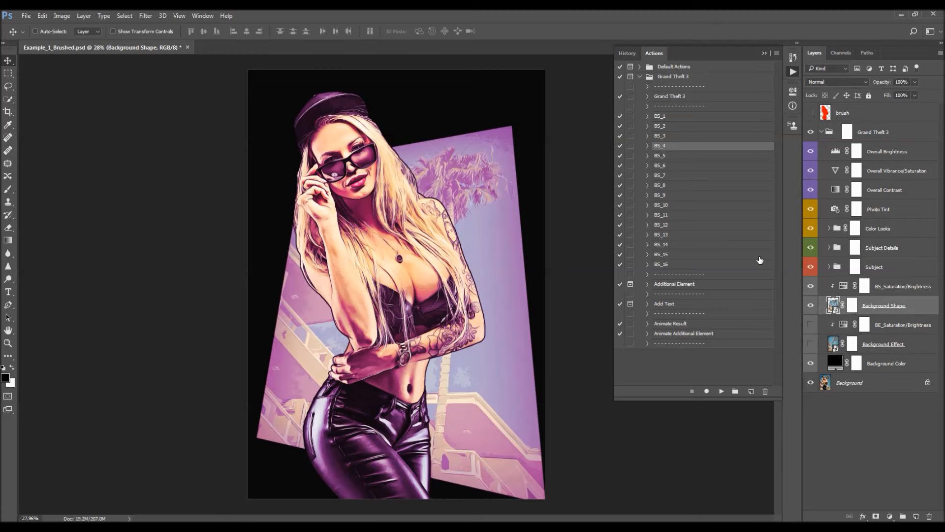
pyautogui.keyDown('ctrl'); pyautogui.click(889, 290); pyautogui.keyUp('ctrl')
pyautogui.press('Delete')
# - Try the BS_5 background shape action and delete its Background Shape and BS_Saturation/Brightness layers
pyautogui.click(671, 158)
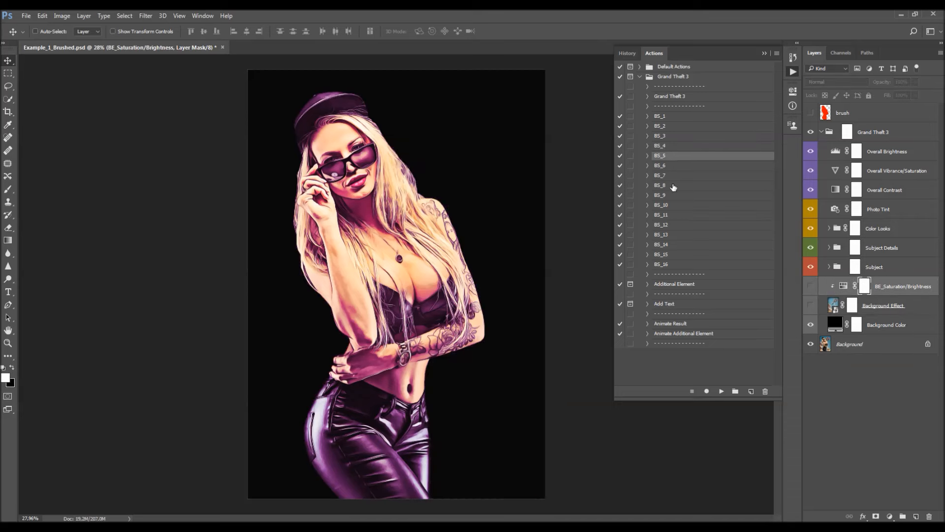
pyautogui.click(722, 391)
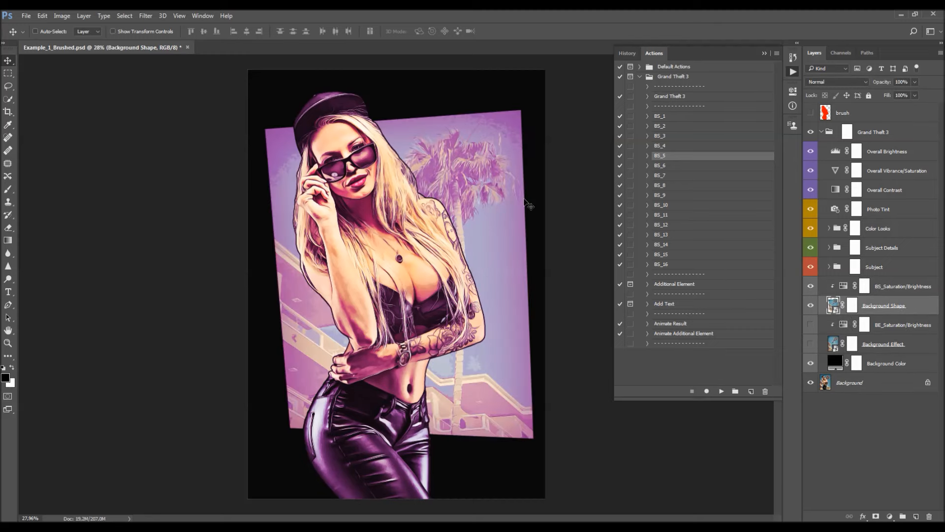
pyautogui.keyDown('ctrl'); pyautogui.click(875, 288); pyautogui.keyUp('ctrl')
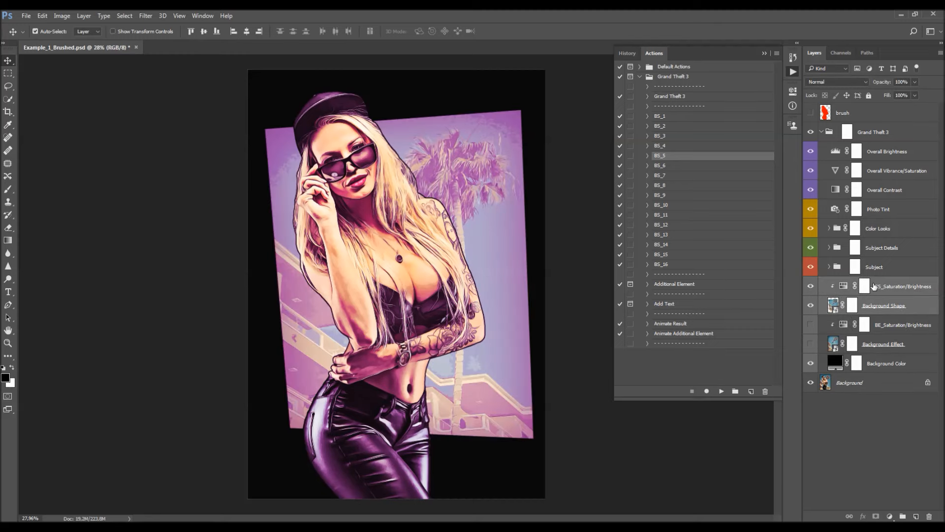
pyautogui.press('Delete')
# - Try the BS_6 background shape action and delete the shape and adjustment layers it creates
pyautogui.click(670, 165)
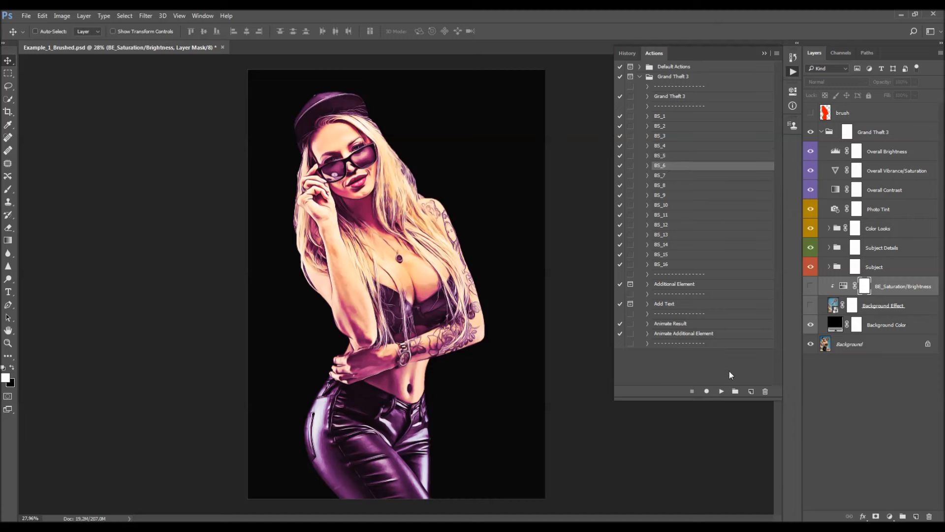
pyautogui.click(722, 391)
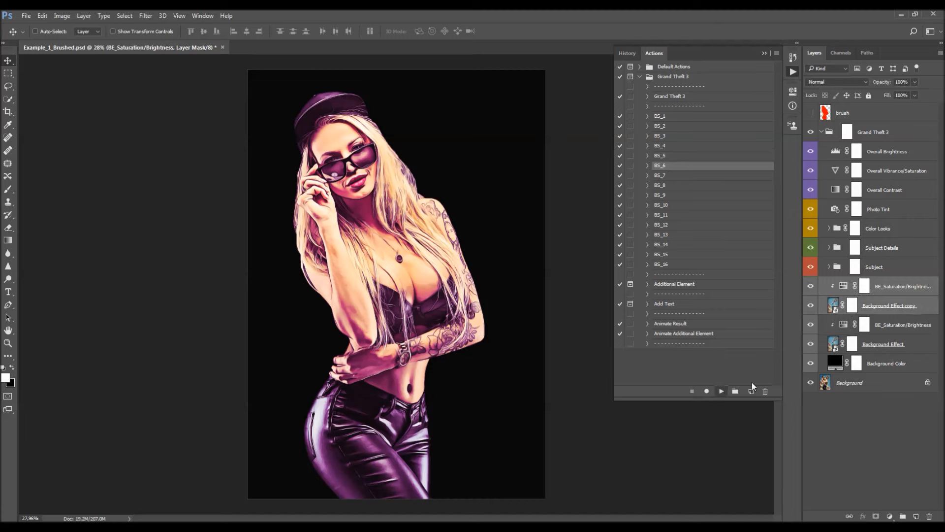
pyautogui.keyDown('ctrl'); pyautogui.click(892, 291); pyautogui.keyUp('ctrl')
pyautogui.press('Delete')
# - Run the BS_4 action to apply its slanted background shape behind the woman
pyautogui.click(690, 146)
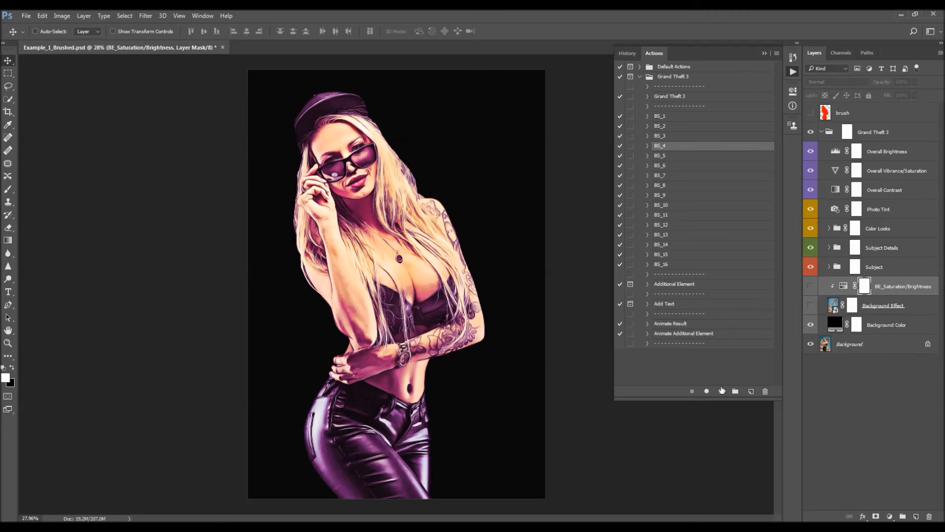
pyautogui.click(722, 391)
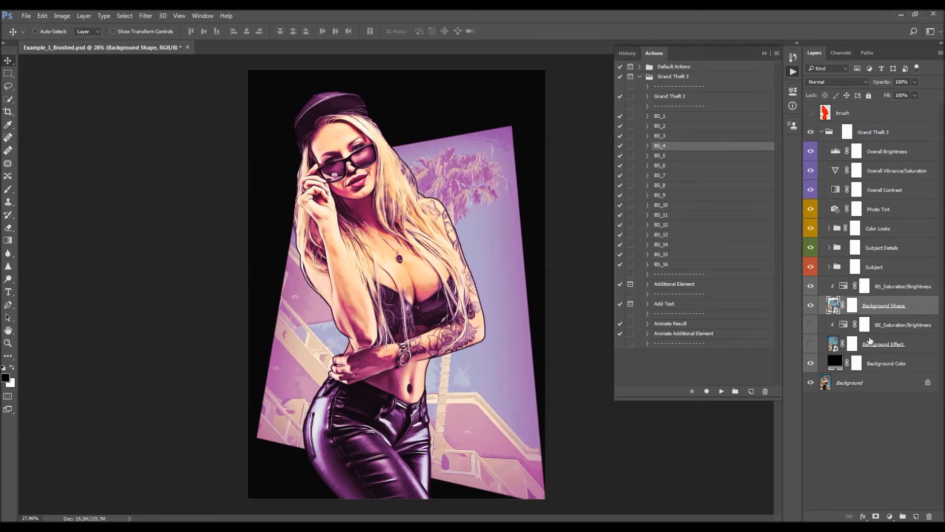
# - Distort the Background Shape layer with Free Transform, pulling its lower-right corner inward and its upper-left corner upward
pyautogui.press('ctrl')
pyautogui.hotkey('ctrl', 't')
pyautogui.rightClick(488, 279)
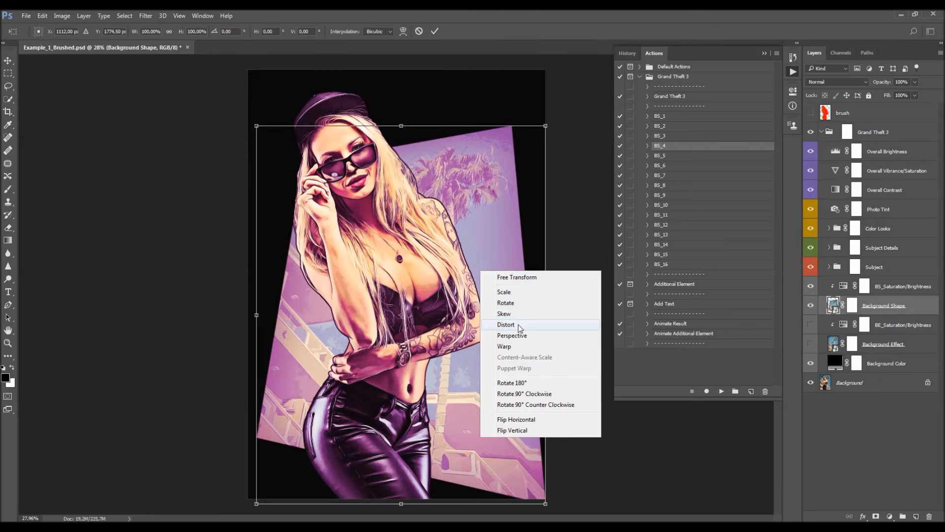
pyautogui.click(520, 328)
pyautogui.moveTo(545, 503); pyautogui.dragTo(535, 490)
pyautogui.moveTo(257, 128); pyautogui.dragTo(258, 116)
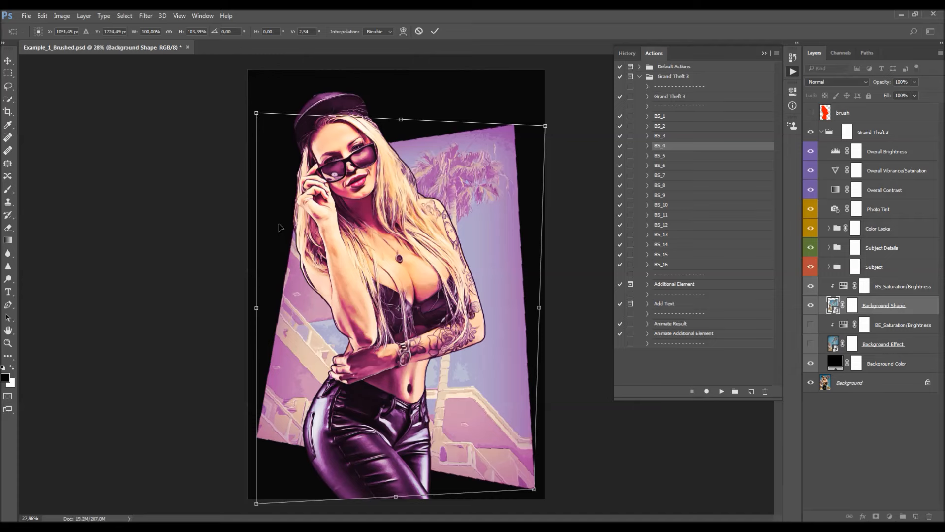
pyautogui.press('Return')
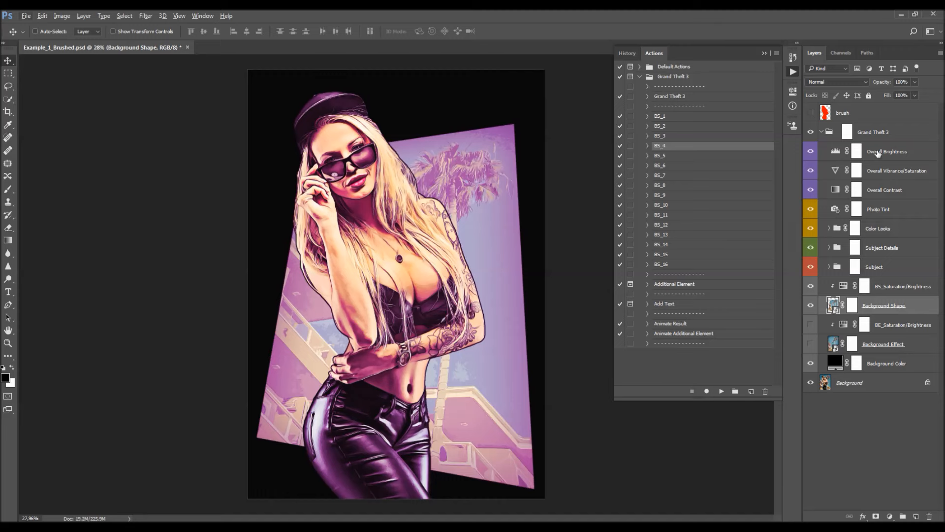
# - Stamp all visible layers into a new layer above Overall Brightness and desaturate it
pyautogui.click(878, 153)
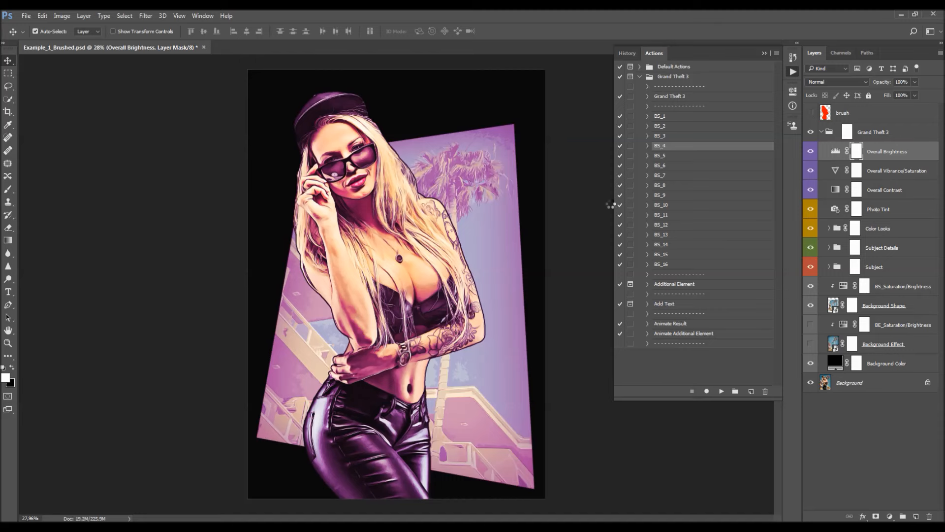
pyautogui.hotkey('ctrl', 'shift', 'alt', 'e')
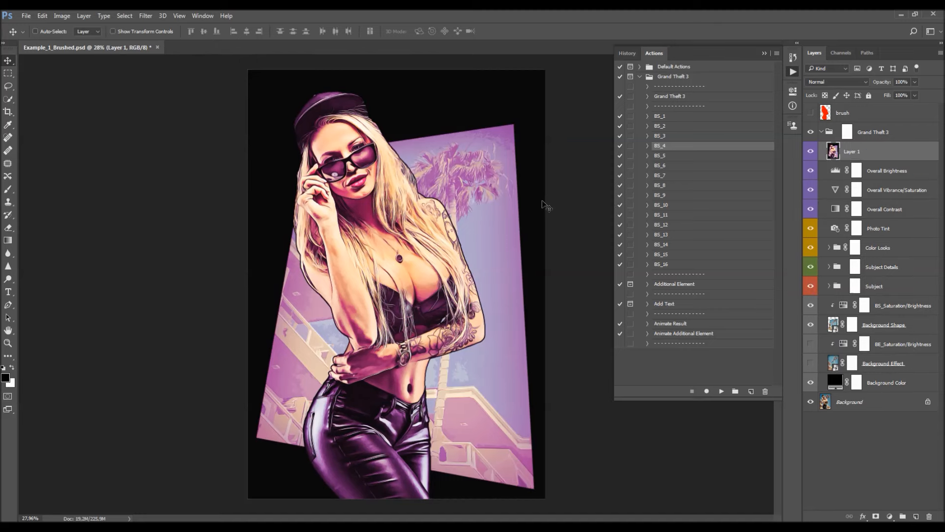
pyautogui.hotkey('ctrl', 'shift', 'u')
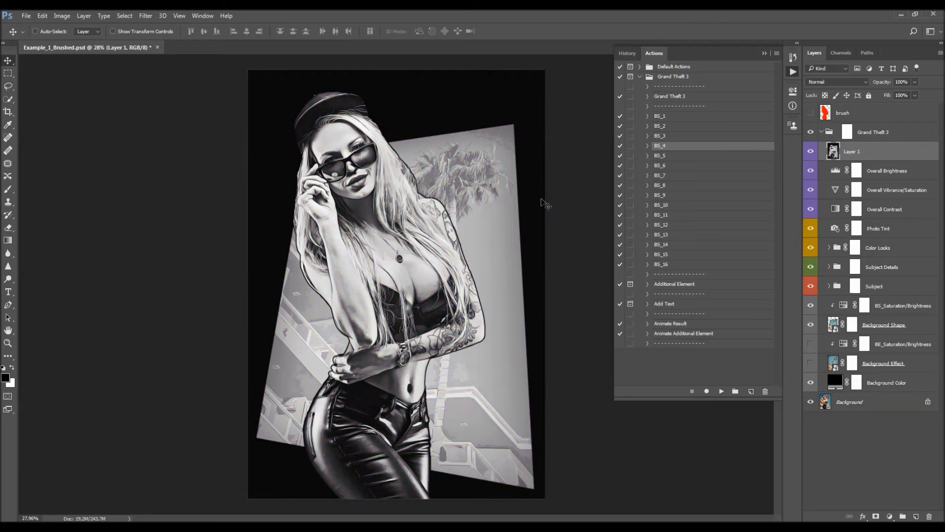
# - Apply a High Pass filter with a 2-pixel radius to Layer 1 and set its blend mode to Hard Light
pyautogui.click(146, 16)
pyautogui.moveTo(228, 209)
pyautogui.click(295, 218)
pyautogui.write('2')
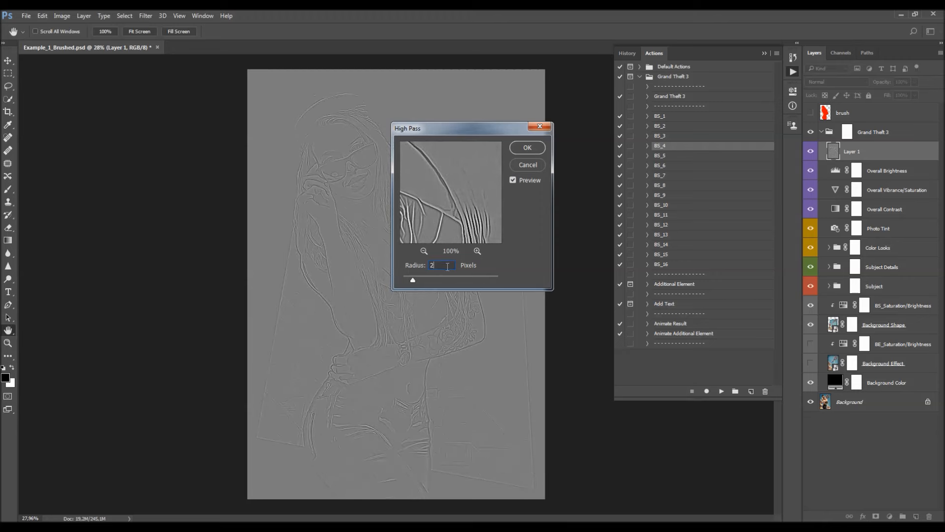
pyautogui.click(527, 147)
pyautogui.click(817, 83)
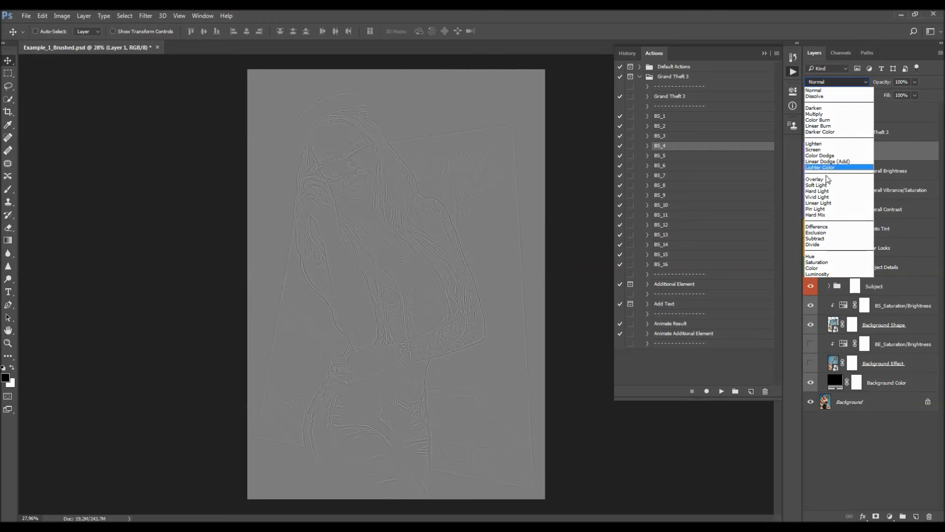
pyautogui.click(818, 191)
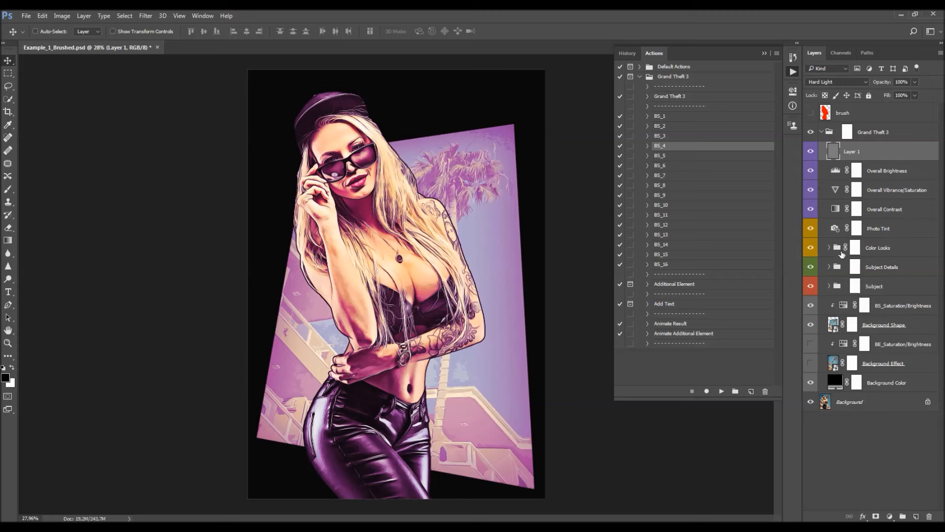
# - Preview the CL_3, CL_2 and CL_4 looks in the Color Looks group and leave only CL_2 enabled
pyautogui.click(830, 248)
pyautogui.scroll(-2, 821, 295)
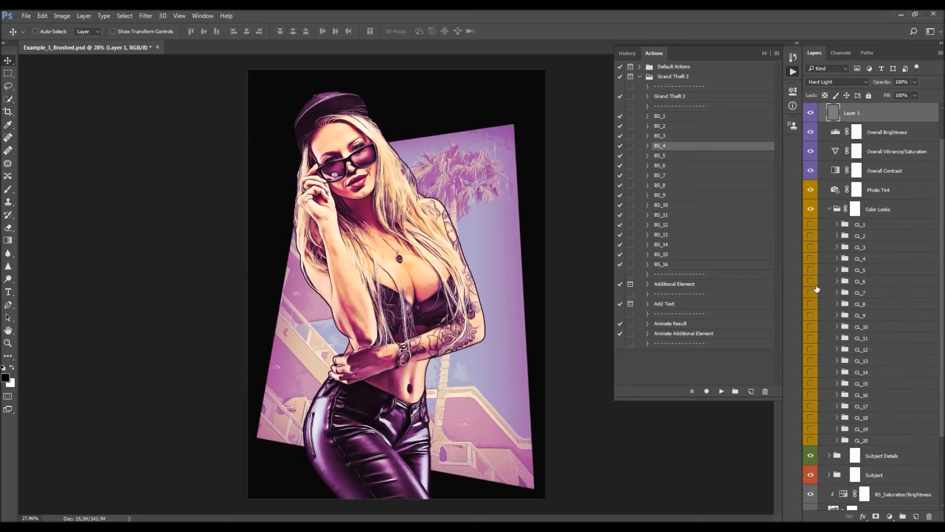
pyautogui.click(811, 246)
pyautogui.click(811, 246)
pyautogui.click(811, 237)
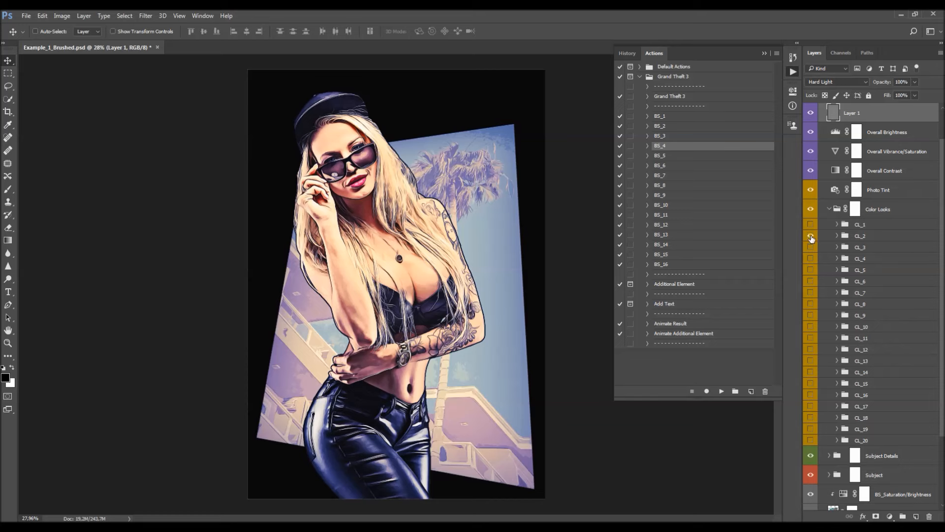
pyautogui.click(811, 237)
pyautogui.click(811, 258)
pyautogui.click(810, 259)
pyautogui.click(810, 237)
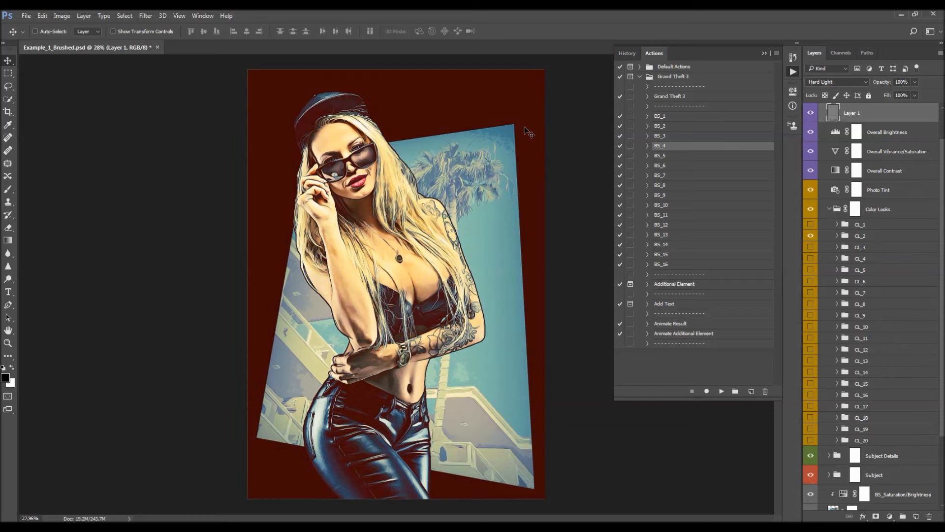
pyautogui.click(831, 209)
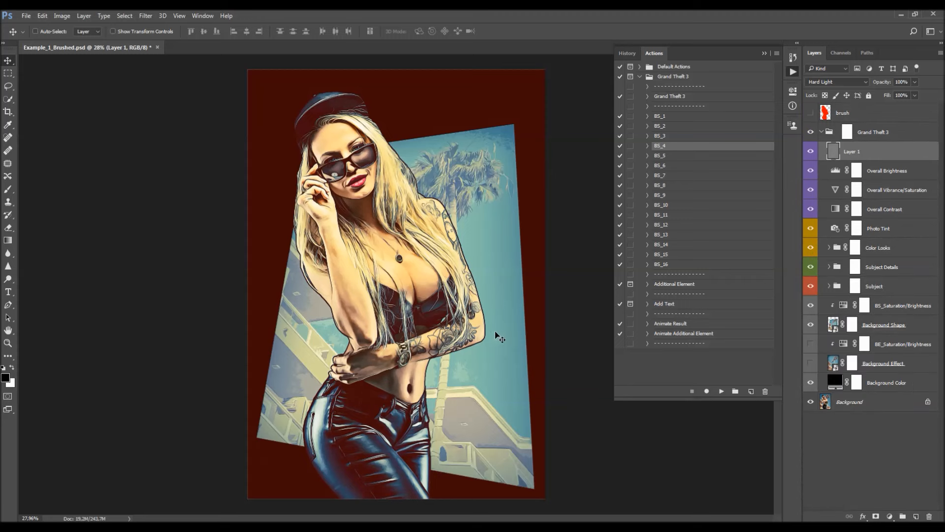
# - Try moving the Background Color layer out of the Grand Theft 3 group to directly below it
pyautogui.click(881, 381)
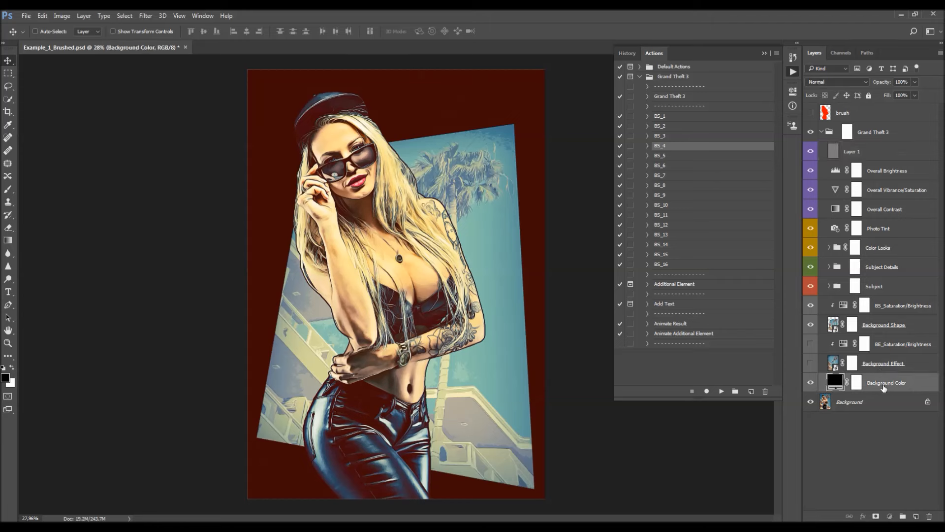
pyautogui.moveTo(884, 389); pyautogui.dragTo(884, 388)
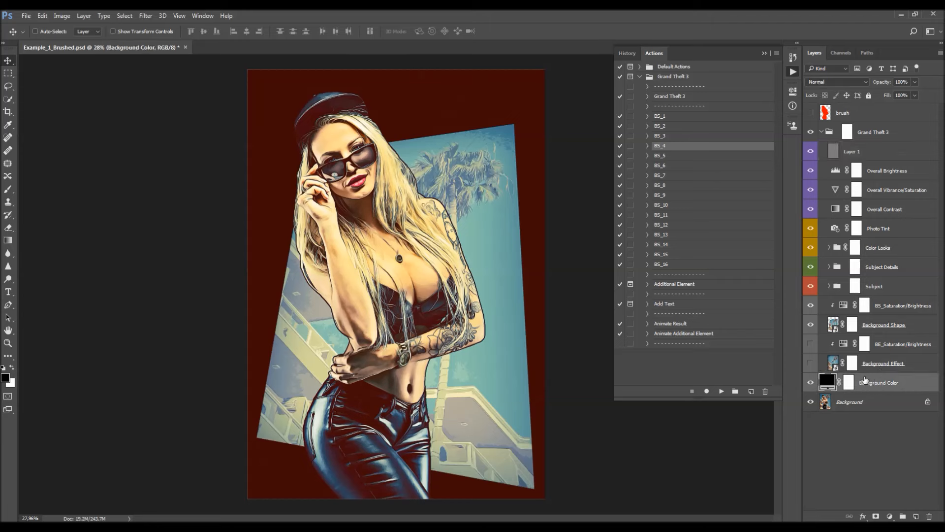
pyautogui.click(822, 132)
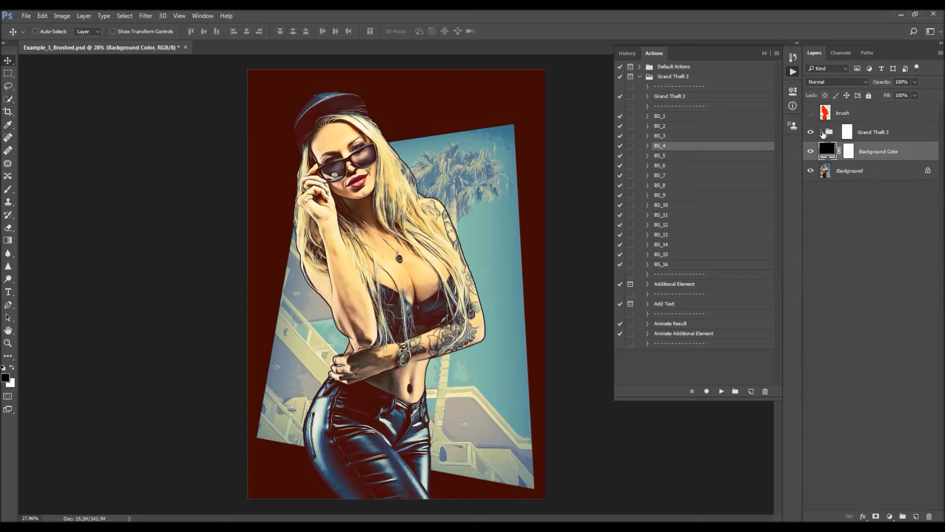
pyautogui.click(822, 132)
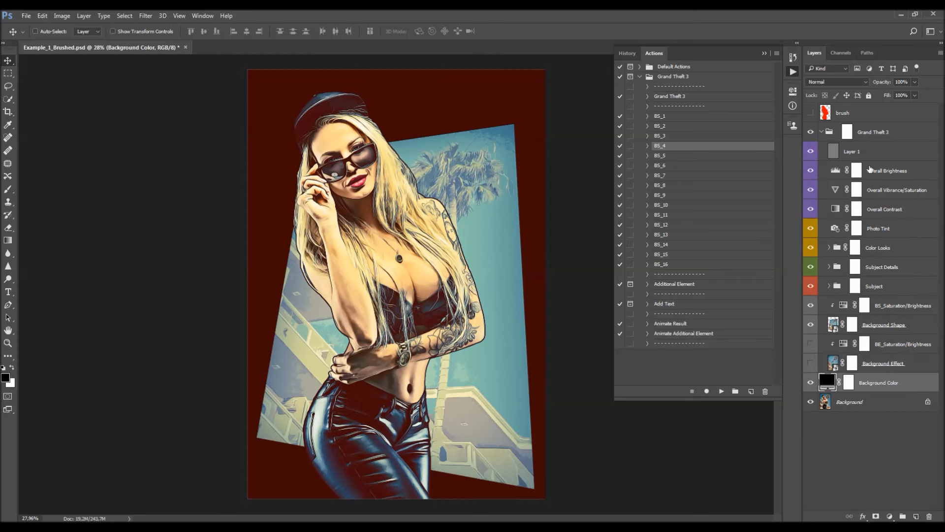
# - Try the Grand Theft 3 group in Normal blend mode with Layer 1 and Overall Brightness moved above it
pyautogui.click(871, 130)
pyautogui.click(828, 84)
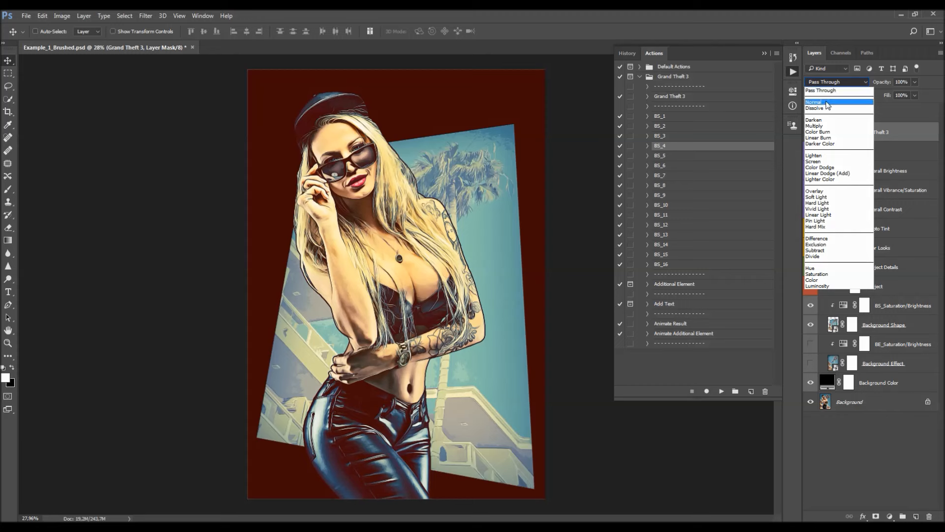
pyautogui.click(829, 105)
pyautogui.moveTo(852, 151); pyautogui.dragTo(847, 123)
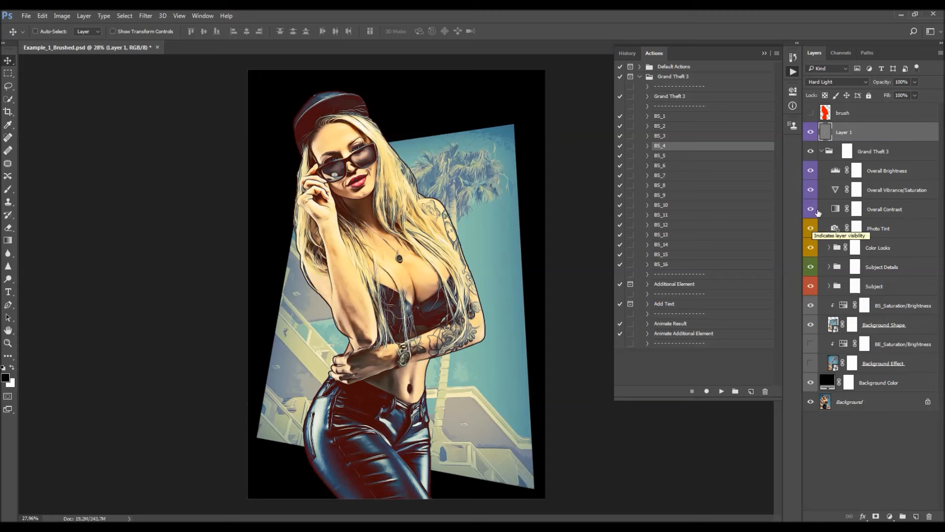
pyautogui.moveTo(888, 169); pyautogui.dragTo(887, 143)
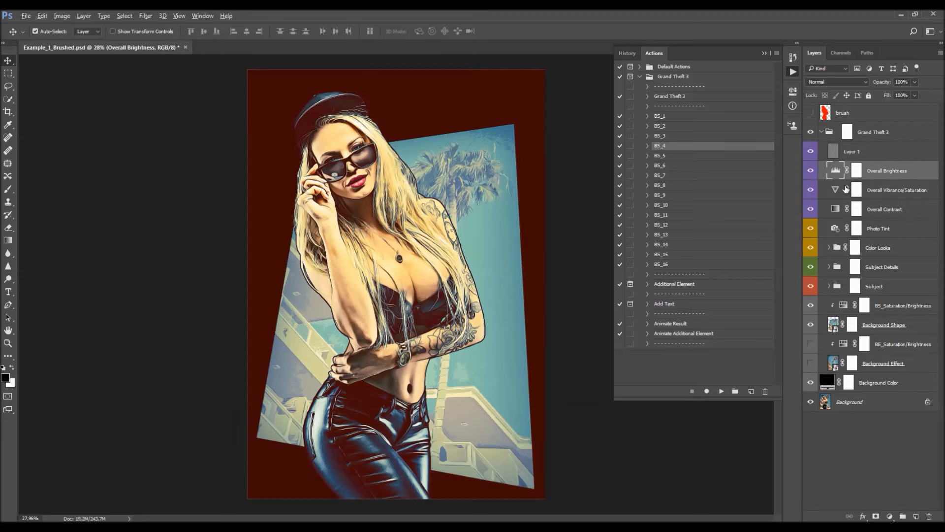
# - Rename Layer 1 as Overall Sharpening
pyautogui.doubleClick(853, 152)
pyautogui.write('Overa')
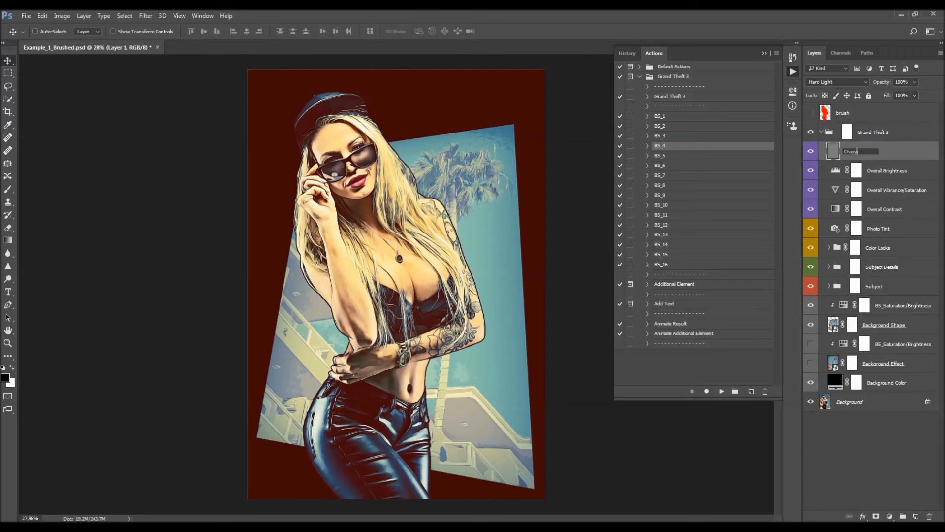
pyautogui.write('ll Sharpening')
pyautogui.press('Return')
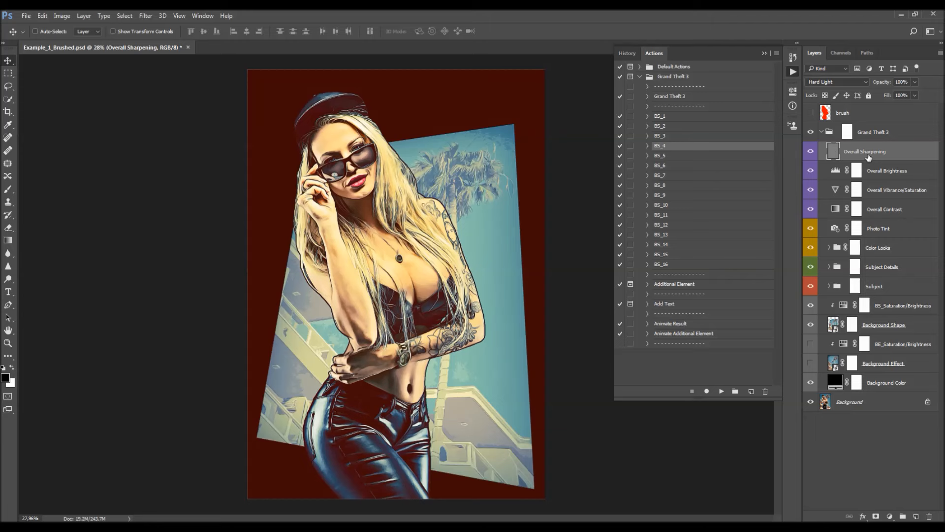
# - Run the Additional Element action with the Grand Theft 3 group selected and place the yellow car image "Additional Element"
pyautogui.click(822, 131)
pyautogui.click(822, 131)
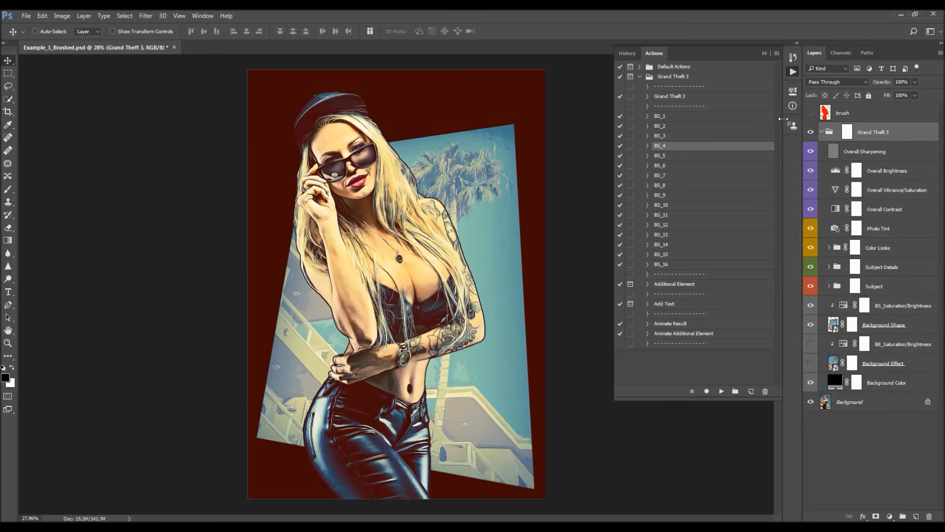
pyautogui.click(707, 281)
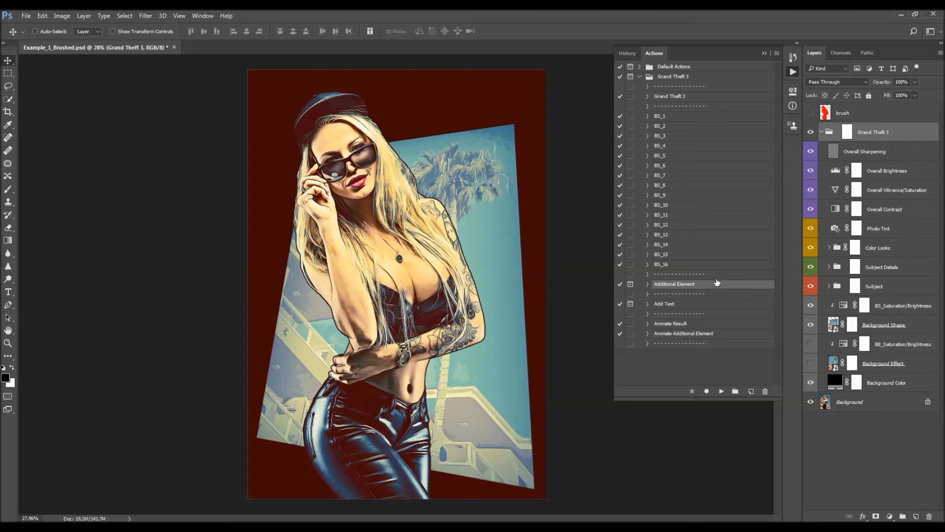
pyautogui.click(722, 391)
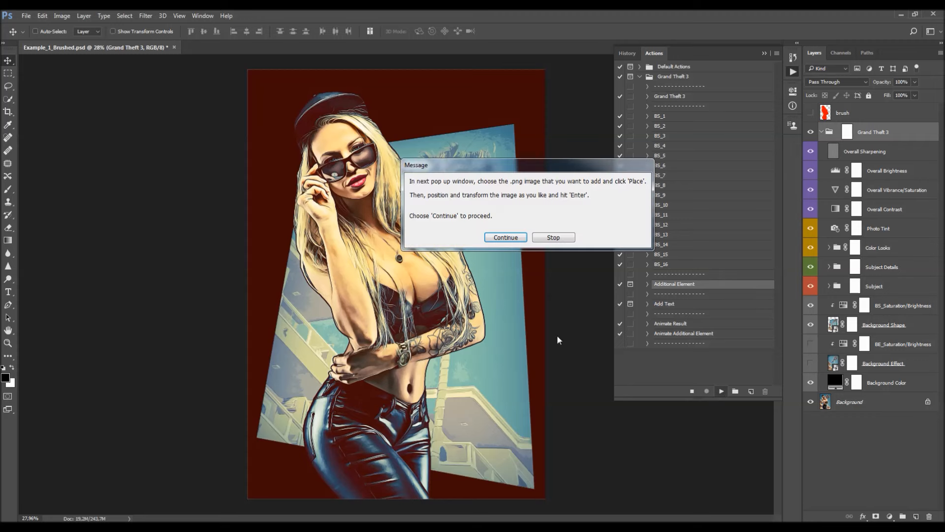
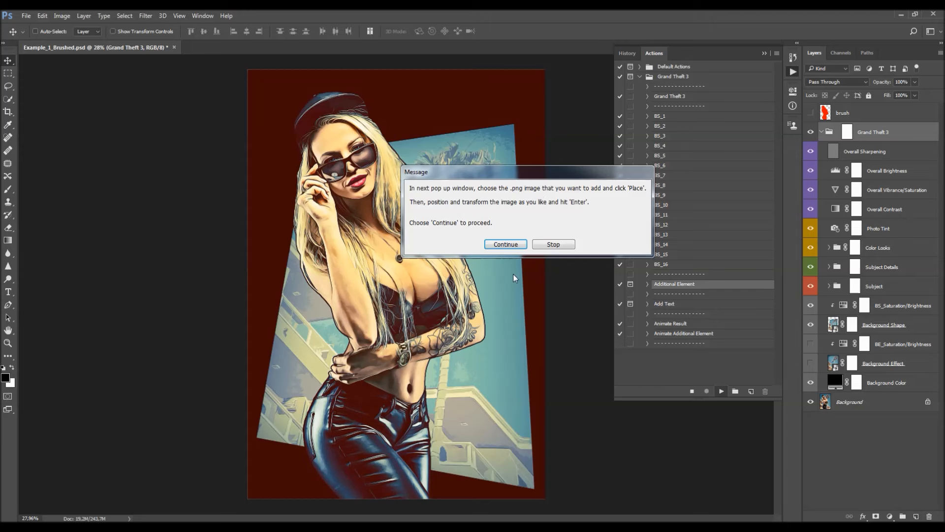
pyautogui.click(507, 245)
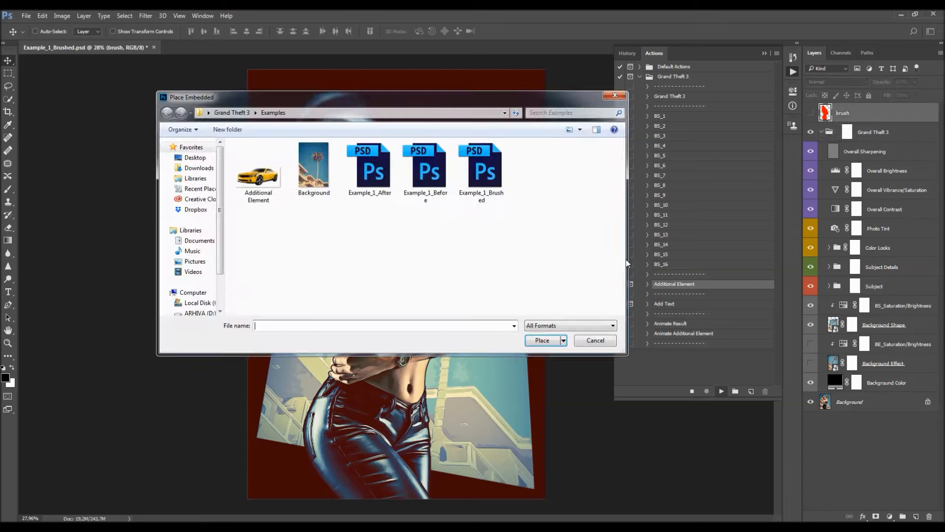
pyautogui.click(262, 177)
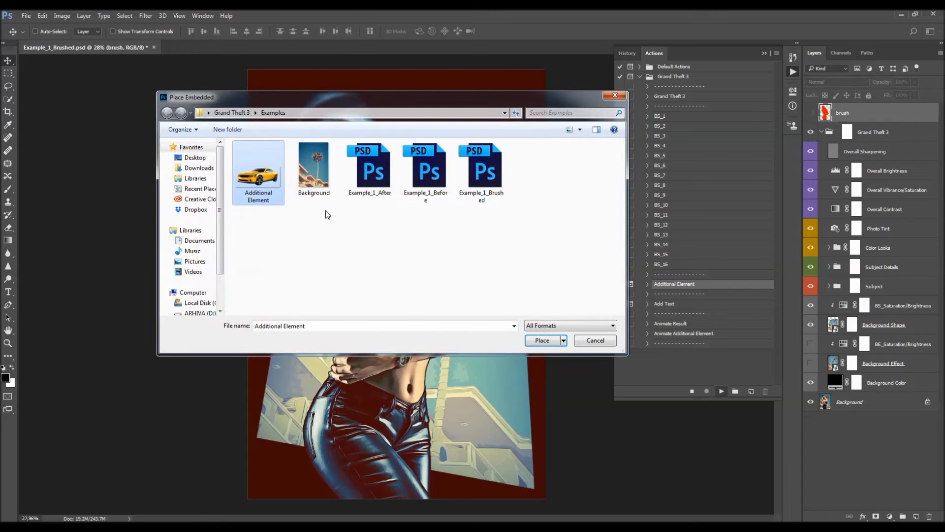
pyautogui.click(542, 340)
# - Enlarge the placed car to about 27.6% and position it over the woman's thighs, letting the action finish
pyautogui.moveTo(452, 264); pyautogui.dragTo(456, 287)
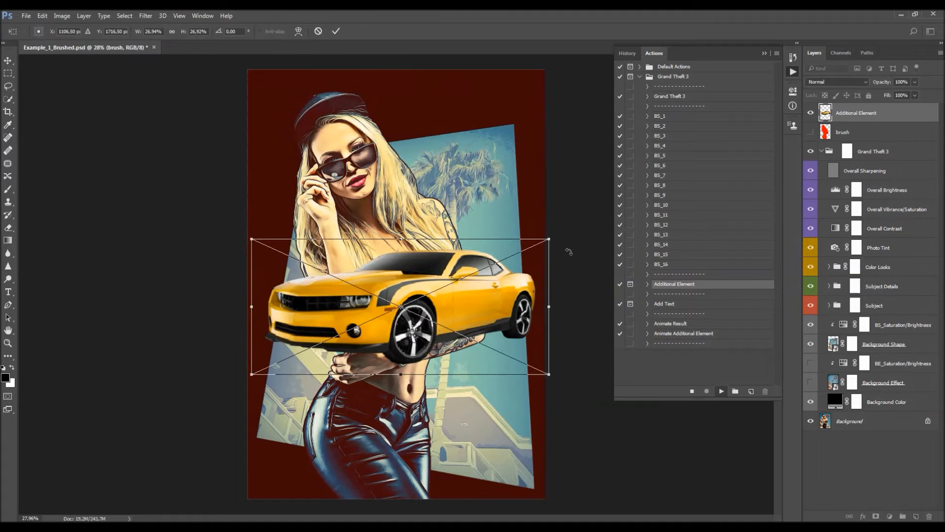
pyautogui.moveTo(546, 240); pyautogui.dragTo(558, 233)
pyautogui.moveTo(506, 274); pyautogui.dragTo(467, 385)
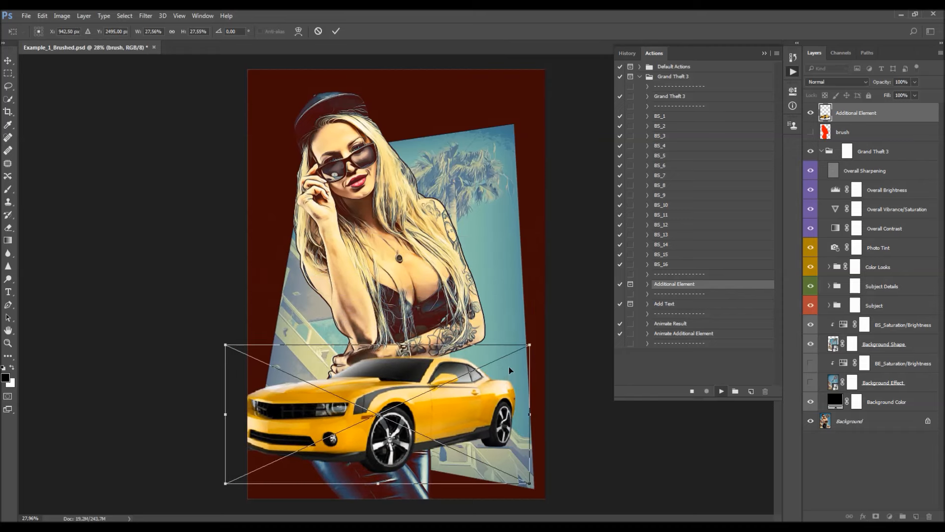
pyautogui.press('Return')
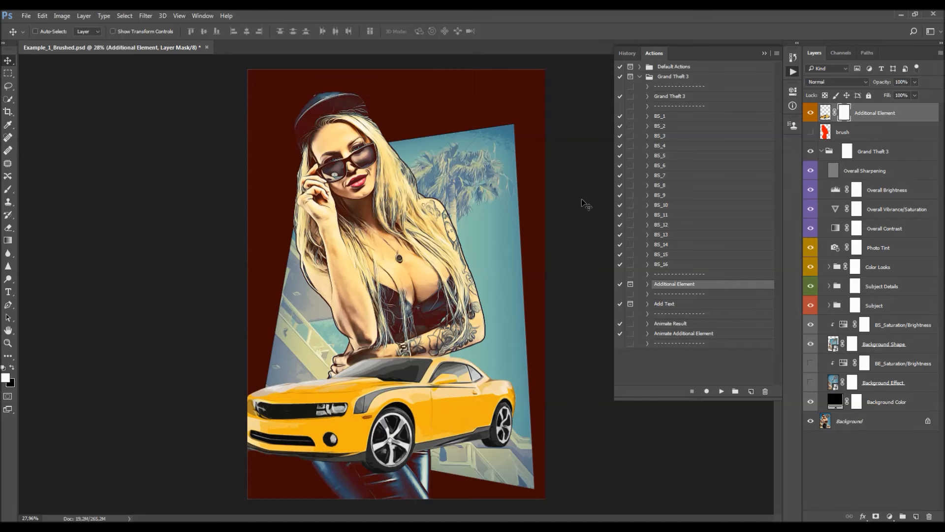
# - Move the stylized car up and slightly to the right, over the woman's waist
pyautogui.moveTo(341, 389); pyautogui.dragTo(351, 341)
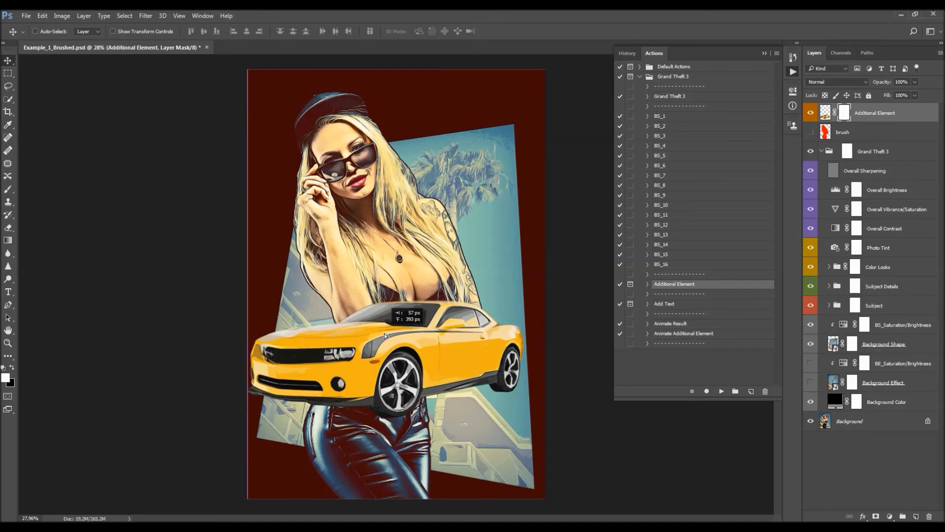
pyautogui.hotkey('ctrl', 't')
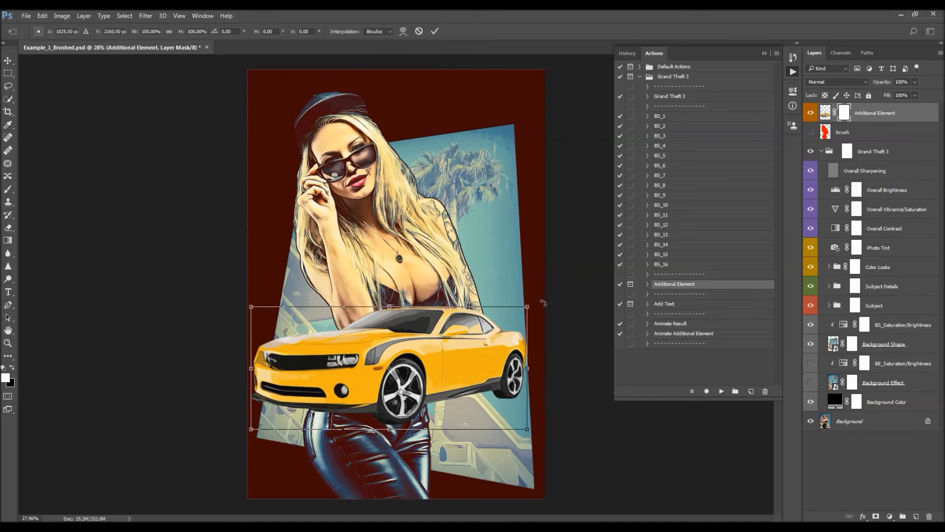
pyautogui.press('Return')
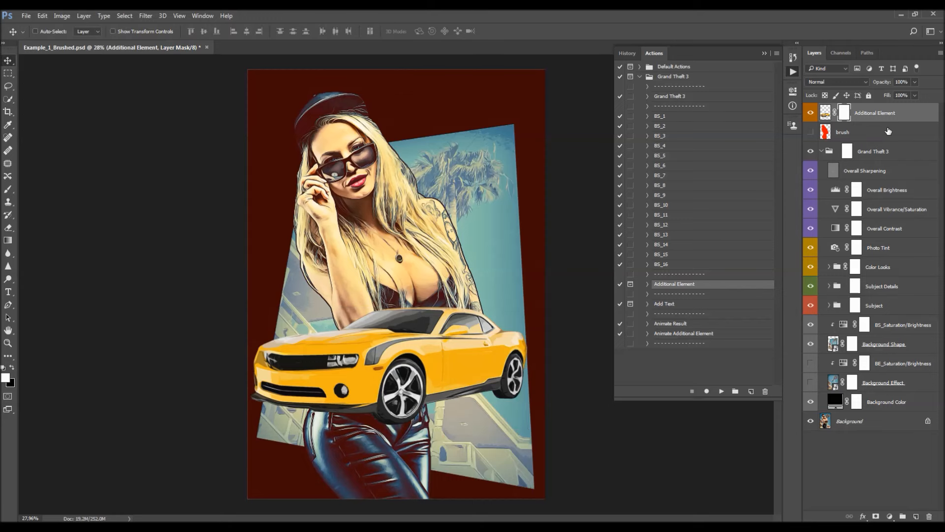
# - Move the Additional Element layer directly below the Subject group, then lower and enlarge the car behind the woman
pyautogui.moveTo(909, 113); pyautogui.dragTo(904, 315)
pyautogui.moveTo(523, 325); pyautogui.dragTo(490, 361)
pyautogui.hotkey('ctrl', 't')
pyautogui.press('Return')
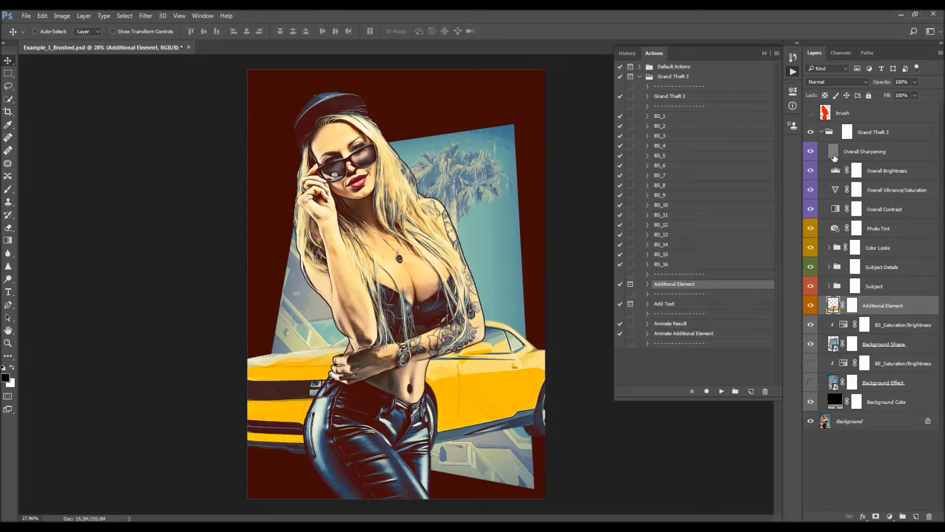
# - Delete the Additional Element layer containing the yellow car
pyautogui.click(812, 151)
pyautogui.click(811, 151)
pyautogui.press('Delete')
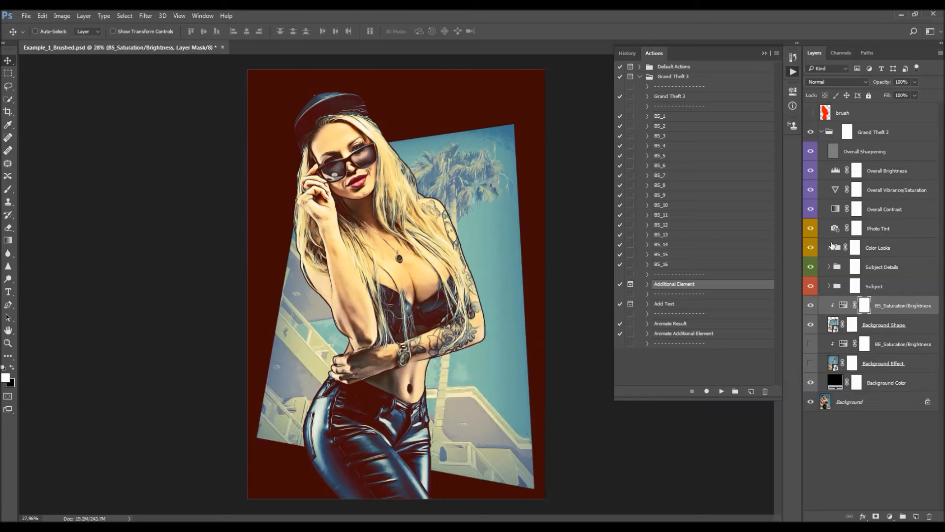
# - In the Color Looks group, hide CL_2 and show CL_15 instead
pyautogui.click(830, 248)
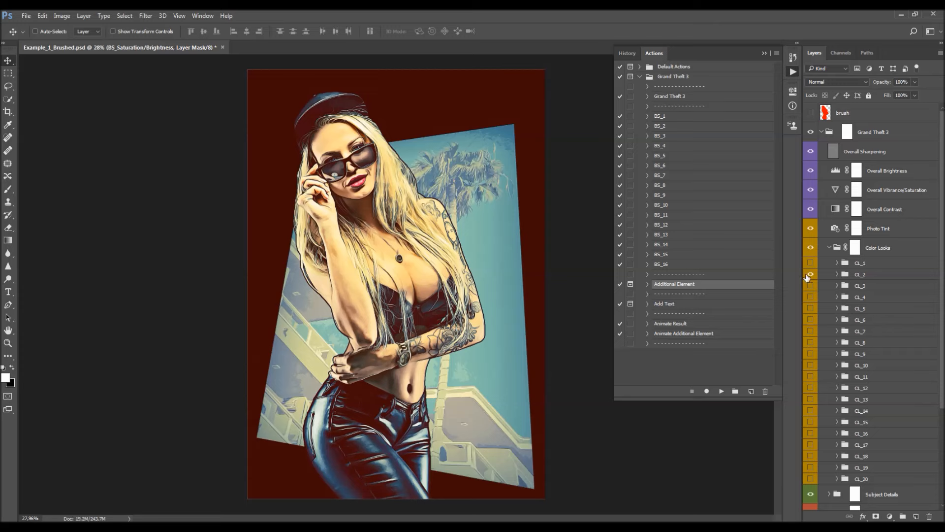
pyautogui.click(810, 275)
pyautogui.click(810, 422)
pyautogui.click(831, 248)
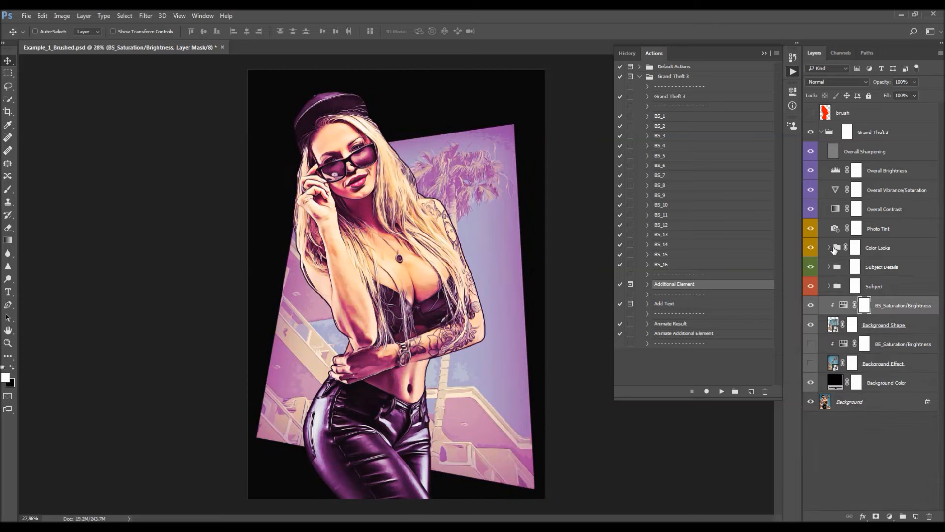
# - Run the Add Text action with the Grand Theft 3 group selected and stop at its text-editing message
pyautogui.click(822, 133)
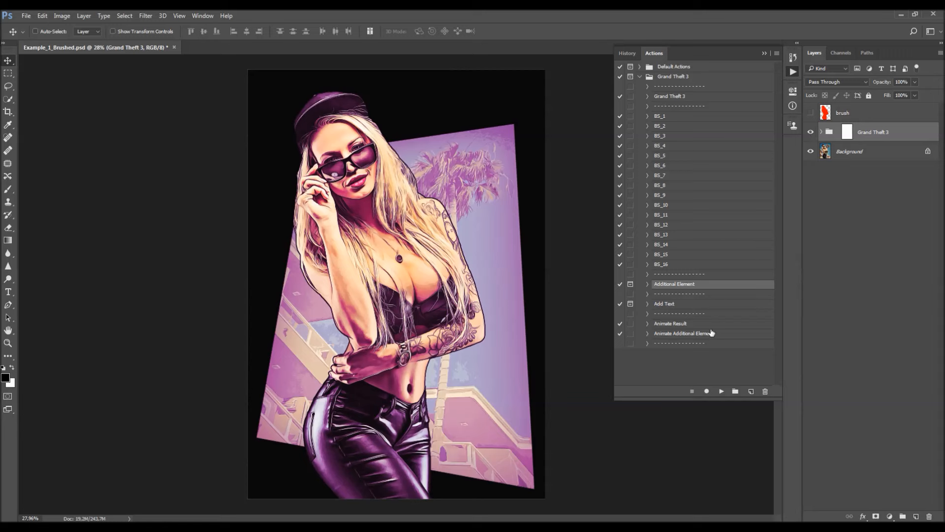
pyautogui.click(686, 306)
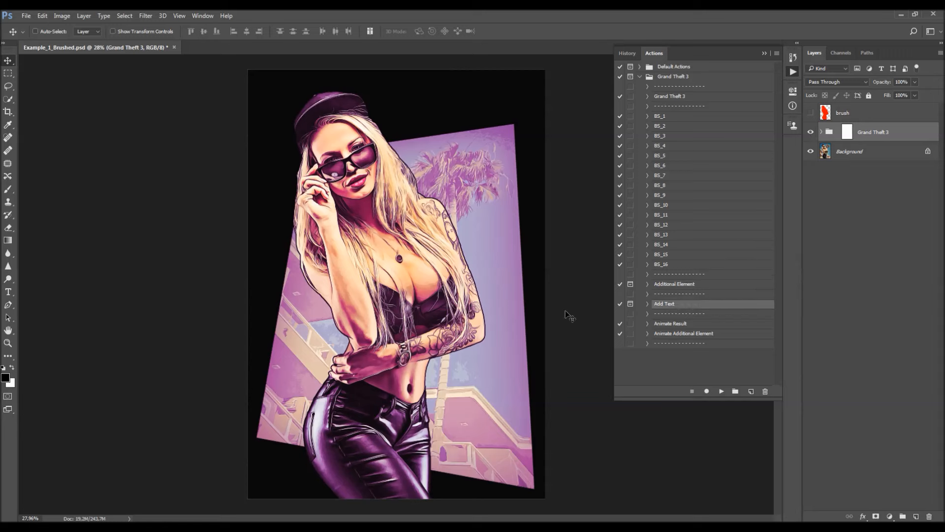
pyautogui.click(722, 391)
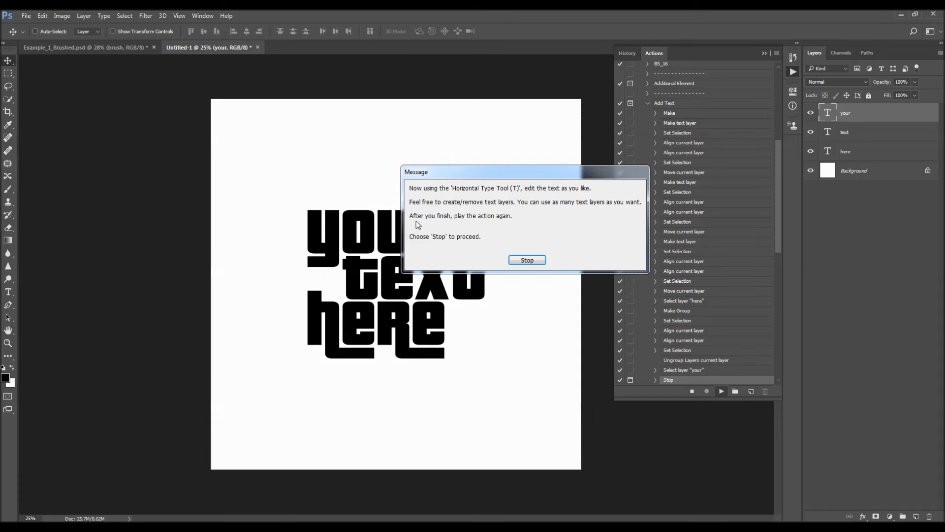
pyautogui.click(525, 259)
pyautogui.scroll(1, 383, 306)
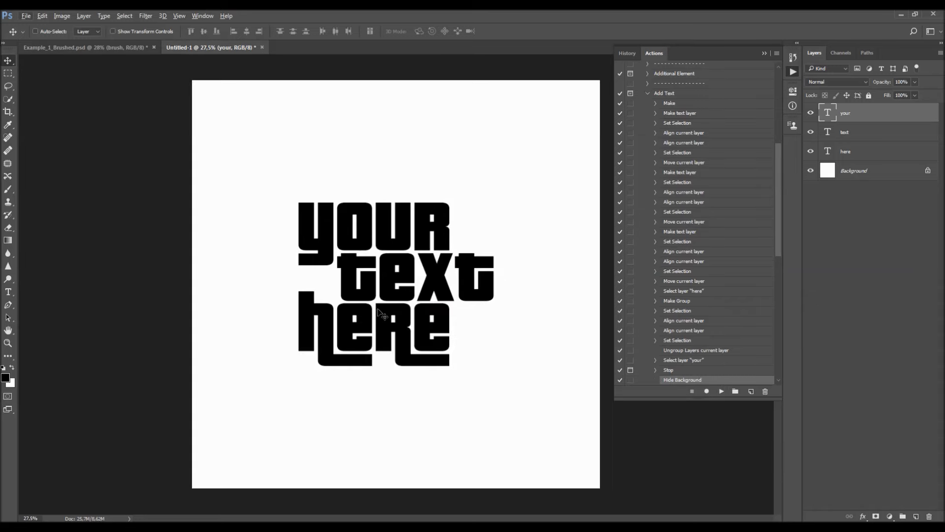
pyautogui.scroll(1, 370, 303)
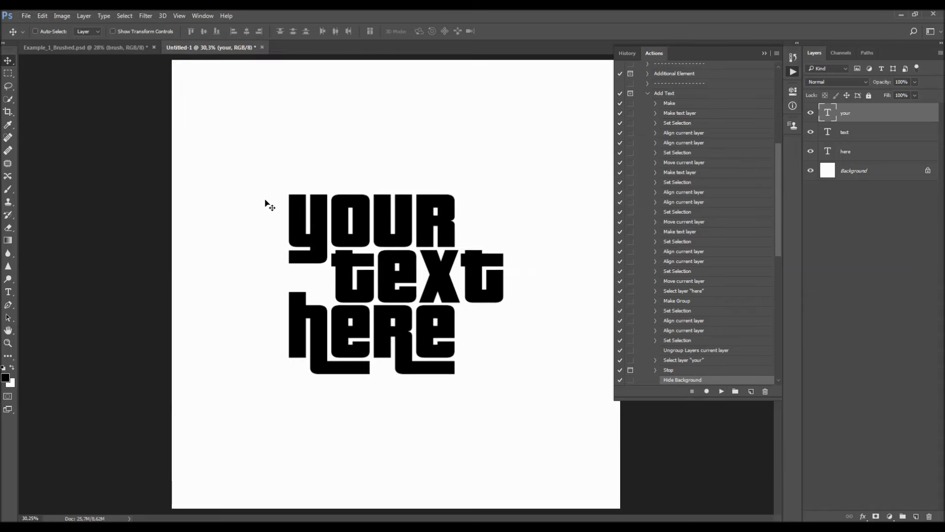
pyautogui.scroll(1, 442, 220)
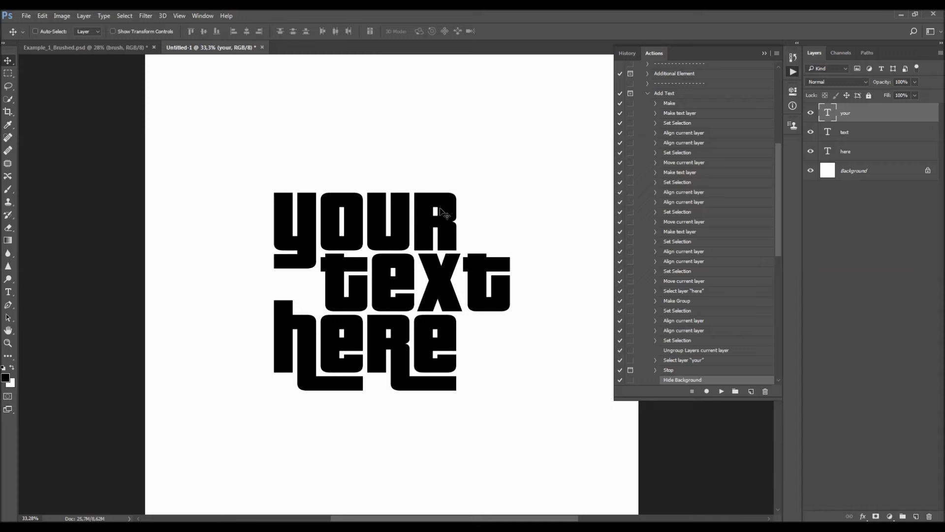
# - Duplicate the "your" text layer above the original line and delete the copy
pyautogui.click(853, 134)
pyautogui.click(853, 148)
pyautogui.click(853, 132)
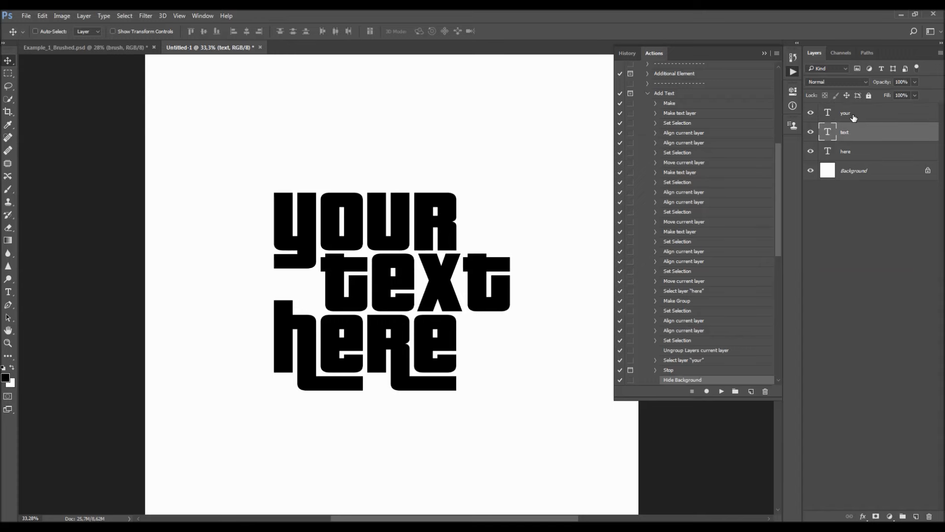
pyautogui.click(852, 117)
pyautogui.moveTo(363, 252); pyautogui.dragTo(422, 139)
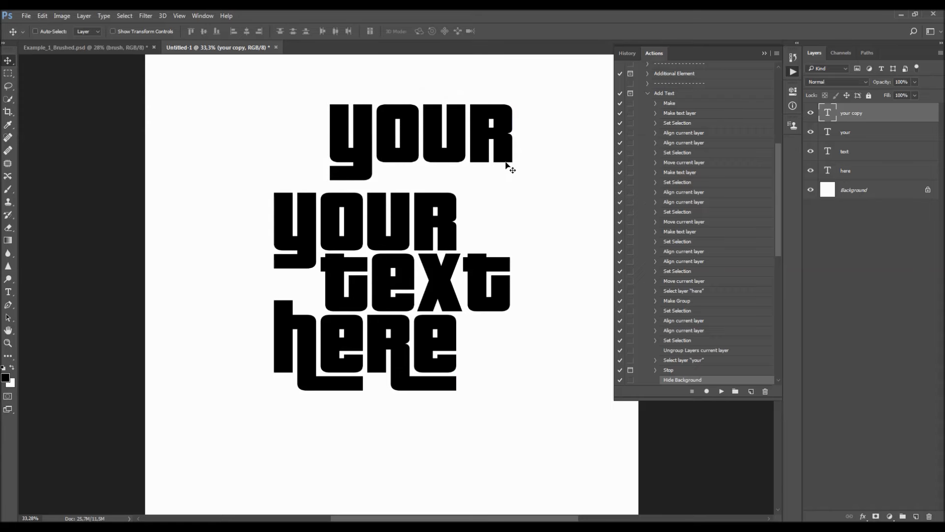
pyautogui.press('Delete')
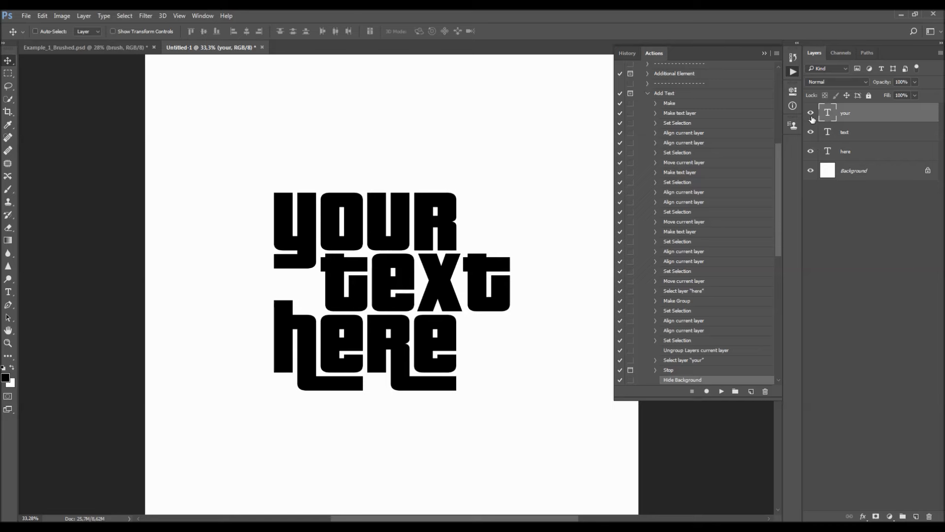
pyautogui.click(810, 132)
pyautogui.moveTo(810, 132); pyautogui.dragTo(811, 113)
# - Replace the word "your" in the first text line with "grand"
pyautogui.scroll(-2, 408, 231)
pyautogui.scroll(-3, 396, 232)
pyautogui.scroll(4, 396, 232)
pyautogui.hotkey('alt', 't')
pyautogui.click(382, 212)
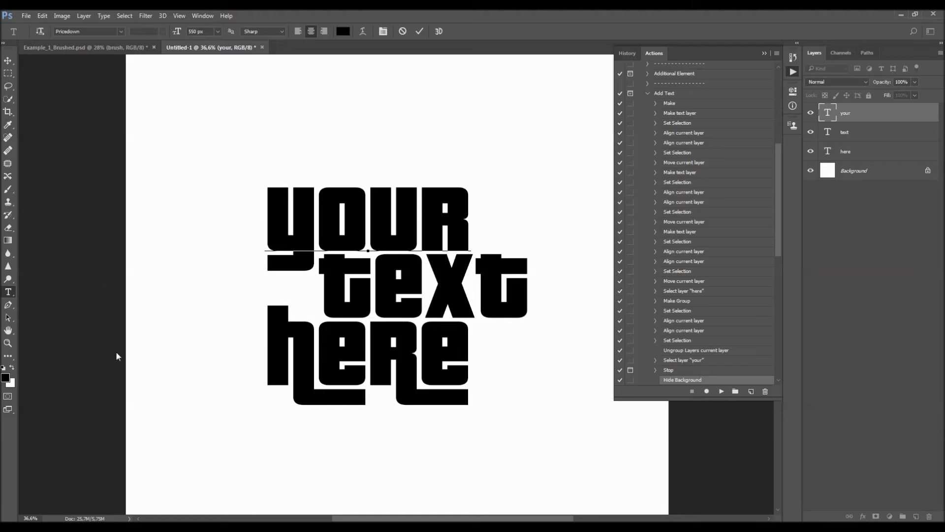
pyautogui.moveTo(291, 210); pyautogui.dragTo(500, 210)
pyautogui.write('grand')
pyautogui.hotkey('ctrl', 'Return')
# - Replace "text" in the second line with "theft" and "here" in the third line with "action3"
pyautogui.press('v')
pyautogui.doubleClick(384, 291)
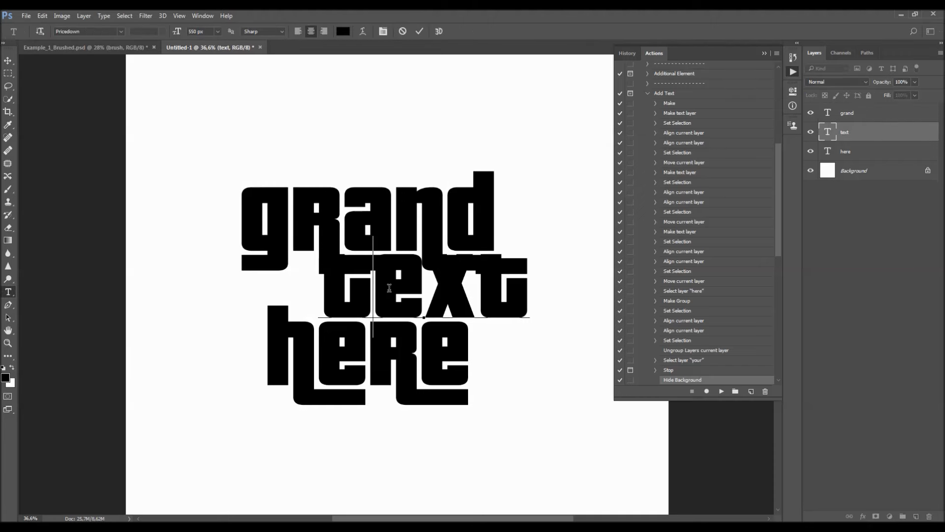
pyautogui.write('theft')
pyautogui.doubleClick(384, 344)
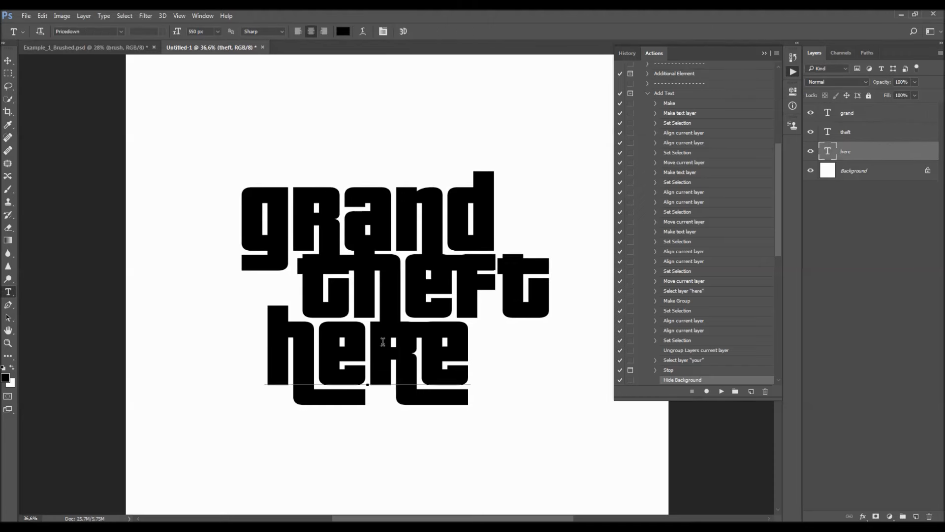
pyautogui.write('action3')
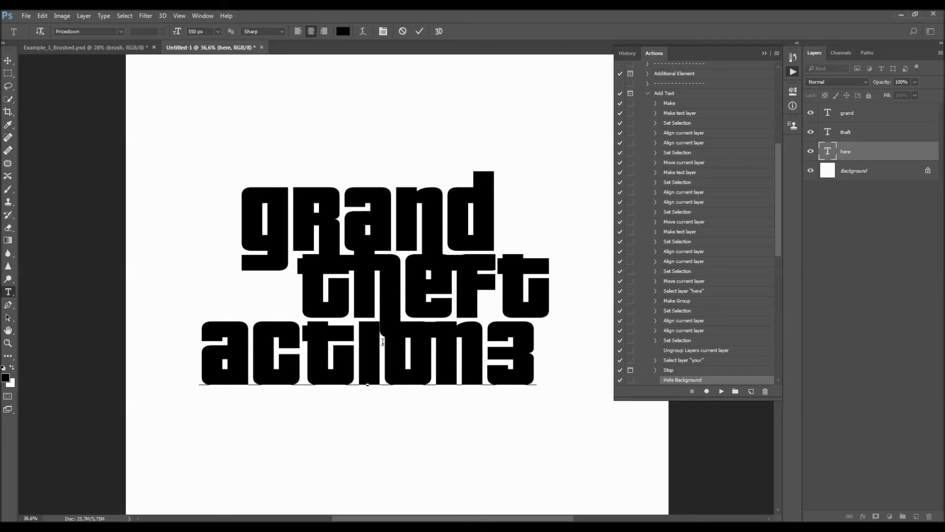
pyautogui.hotkey('ctrl', 'Return')
# - Move the "action3" line downward to make room beneath "theft"
pyautogui.press('v')
pyautogui.scroll(-1, 382, 322)
pyautogui.scroll(2, 382, 323)
pyautogui.moveTo(382, 323); pyautogui.dragTo(386, 363)
# - Position the "theft" line so its "h" joins the tail of the "R" in "grand", leaving a narrow gap between the lines
pyautogui.keyDown('ctrl'); pyautogui.click(397, 264); pyautogui.keyUp('ctrl')
pyautogui.scroll(8, 345, 244)
pyautogui.moveTo(359, 225); pyautogui.dragTo(402, 293)
pyautogui.scroll(3, 402, 262)
pyautogui.press('Left')
pyautogui.hotkey('shift', 'Up')
pyautogui.hotkey('shift', 'Up')
pyautogui.hotkey('shift', 'Up')
pyautogui.hotkey('shift', 'Up')
pyautogui.hotkey('shift', 'Up')
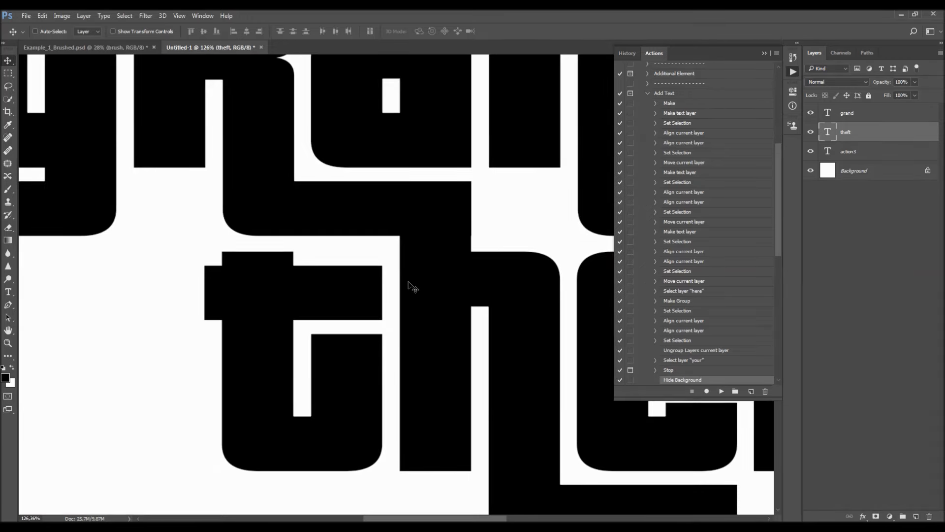
pyautogui.hotkey('shift', 'Down')
pyautogui.hotkey('shift', 'Down')
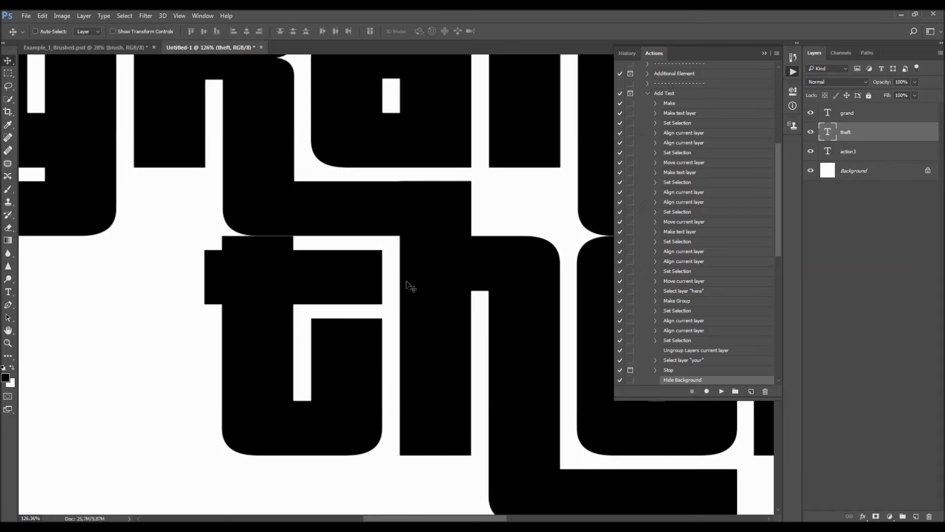
pyautogui.hotkey('shift', 'Down')
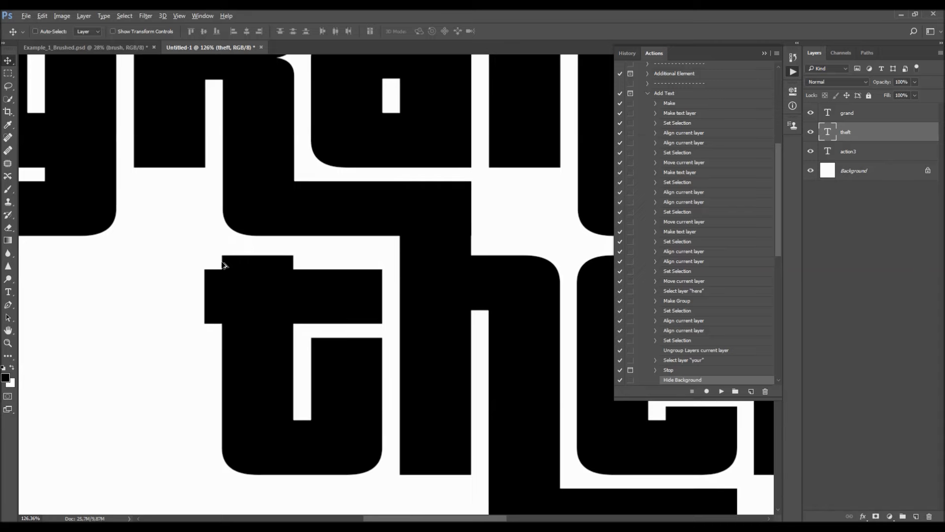
# - Set the font size of the "3" in "action3" to 700 px
pyautogui.scroll(-12, 220, 257)
pyautogui.scroll(-2, 325, 316)
pyautogui.scroll(2, 331, 329)
pyautogui.keyDown('ctrl'); pyautogui.click(331, 326); pyautogui.keyUp('ctrl')
pyautogui.press('t')
pyautogui.moveTo(409, 320); pyautogui.dragTo(478, 321)
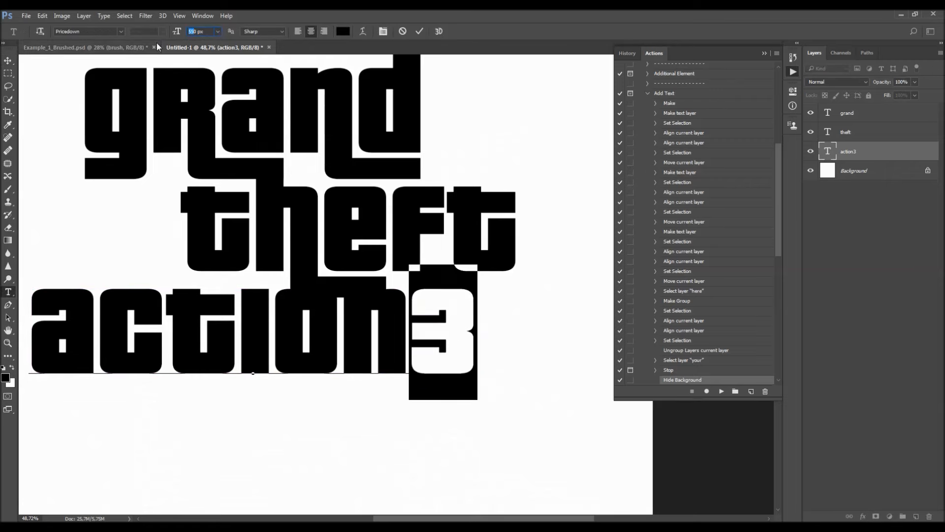
pyautogui.write('70')
pyautogui.hotkey('ctrl', 'Return')
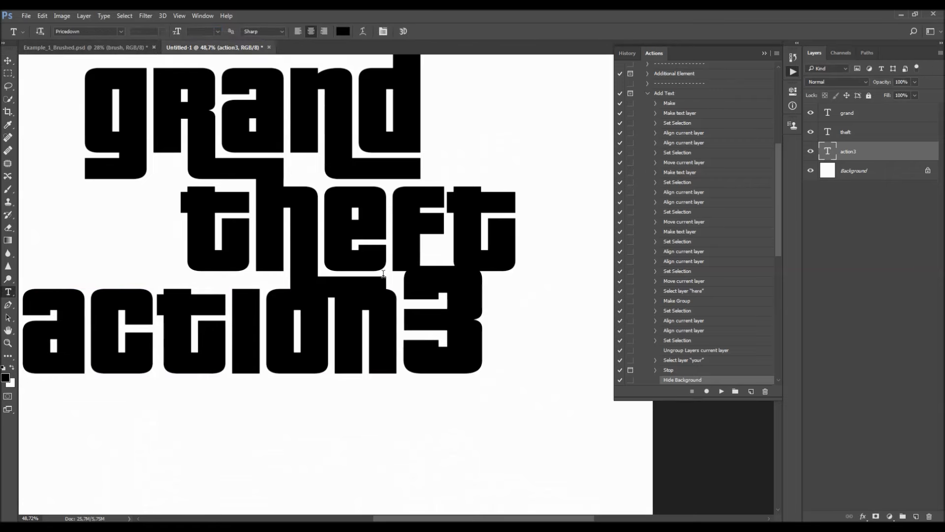
# - Shift the "action3" line so its "i" and "o" align vertically with the "h" of "theft"
pyautogui.press('v')
pyautogui.scroll(-1, 533, 283)
pyautogui.scroll(-1, 362, 276)
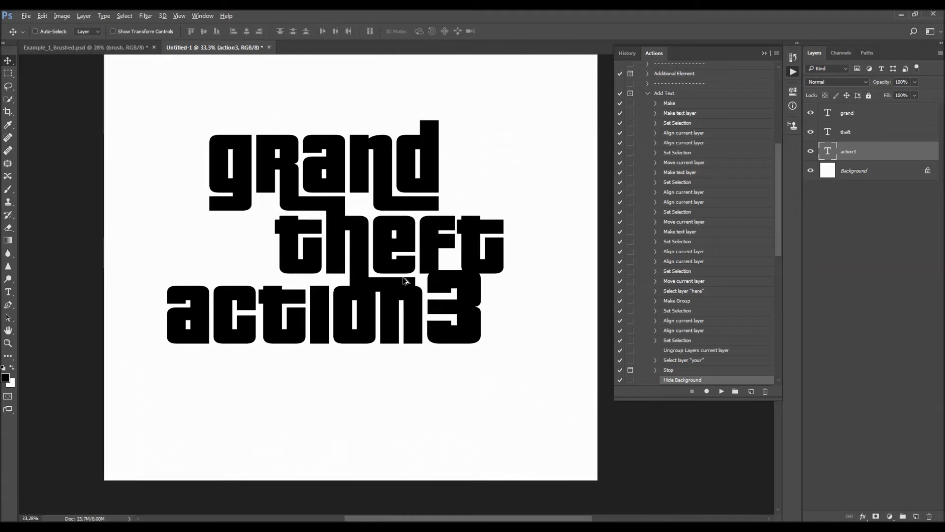
pyautogui.scroll(2, 553, 308)
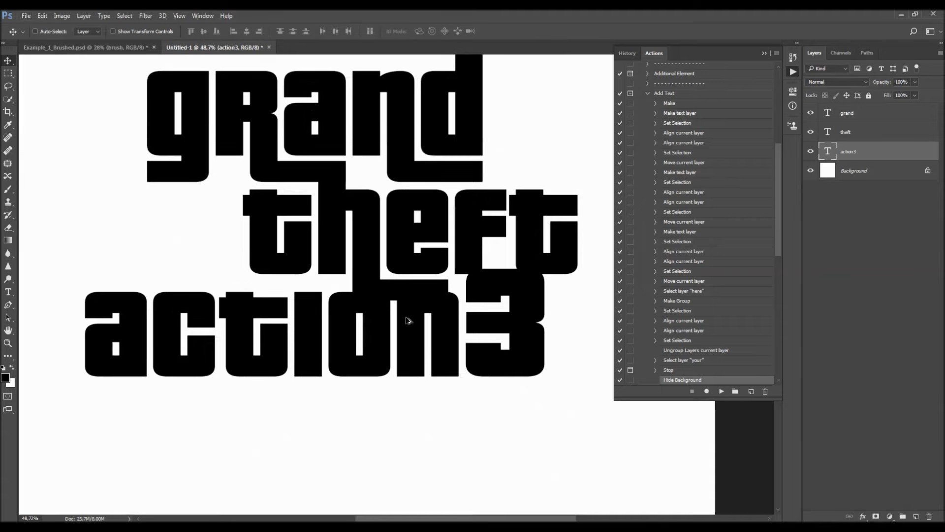
pyautogui.scroll(1, 397, 316)
pyautogui.moveTo(359, 310); pyautogui.dragTo(324, 284)
pyautogui.scroll(2, 322, 293)
pyautogui.press('Left')
pyautogui.press('Left')
pyautogui.scroll(2, 325, 297)
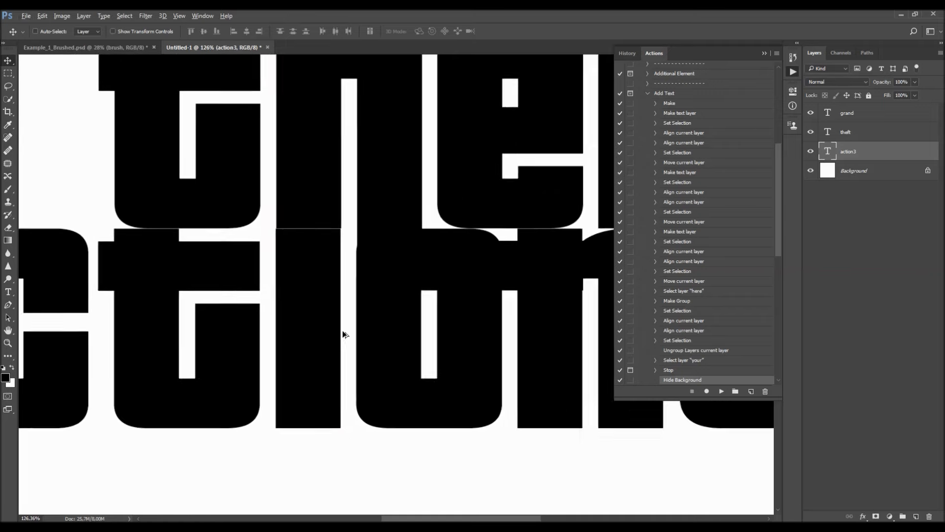
# - Nudge the "action3" line down until a narrow gap separates it from the tail of the "h" in "theft"
pyautogui.hotkey('shift', 'Down')
pyautogui.hotkey('shift', 'Down')
pyautogui.hotkey('shift', 'Down')
pyautogui.hotkey('shift', 'Down')
pyautogui.hotkey('shift', 'Down')
pyautogui.hotkey('shift', 'Down')
pyautogui.hotkey('shift', 'Down')
pyautogui.hotkey('shift', 'Down')
pyautogui.hotkey('shift', 'Down')
pyautogui.hotkey('shift', 'Down')
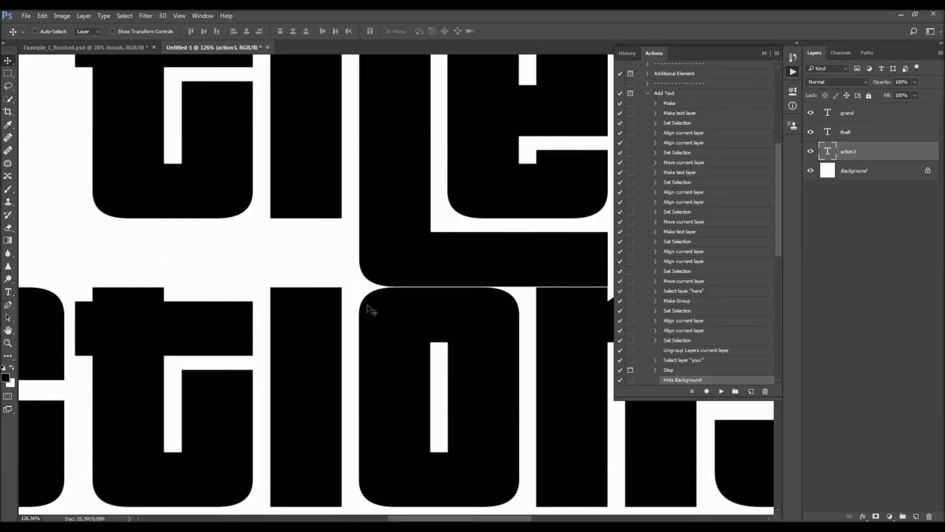
pyautogui.hotkey('shift', 'Down')
pyautogui.hotkey('shift', 'Down')
pyautogui.hotkey('shift', 'Down')
pyautogui.scroll(-8, 268, 306)
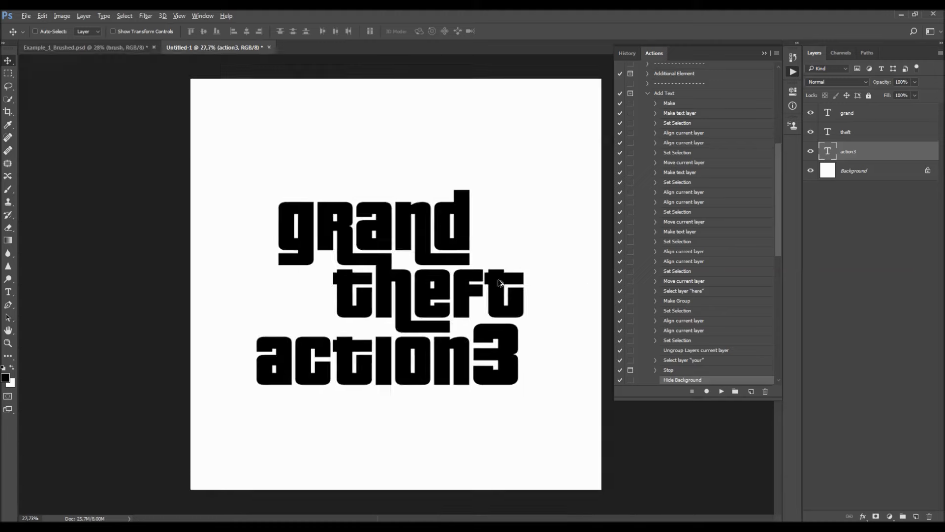
# - Resume the Add Text action to place the stylized text in the artwork, and collapse the action's command list
pyautogui.scroll(1, 444, 290)
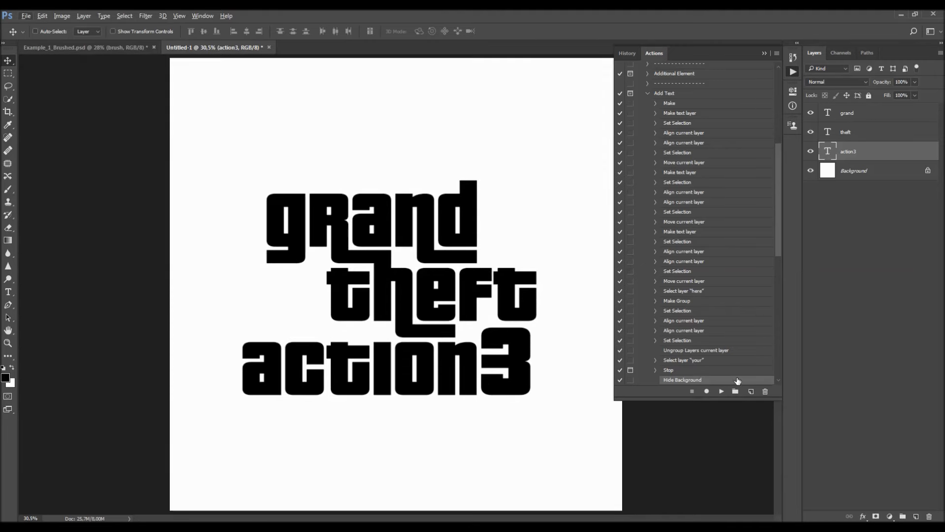
pyautogui.click(722, 391)
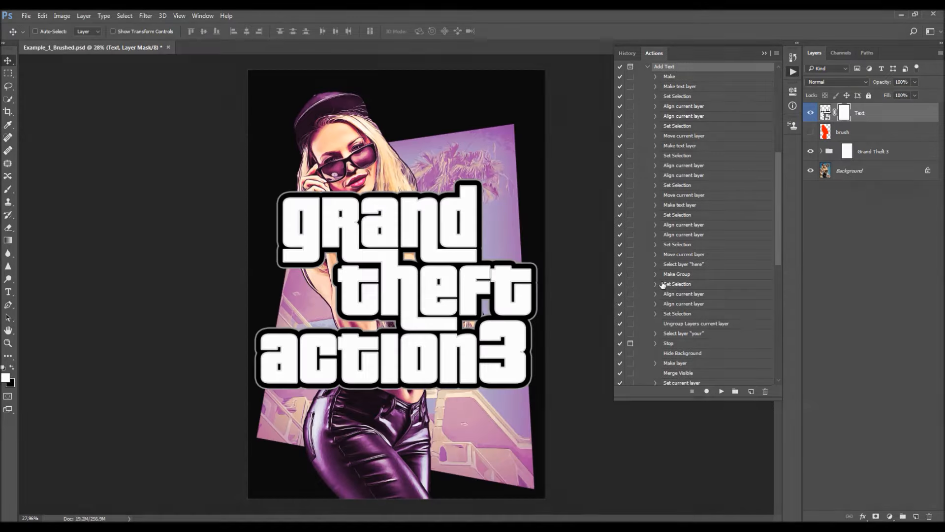
pyautogui.click(648, 66)
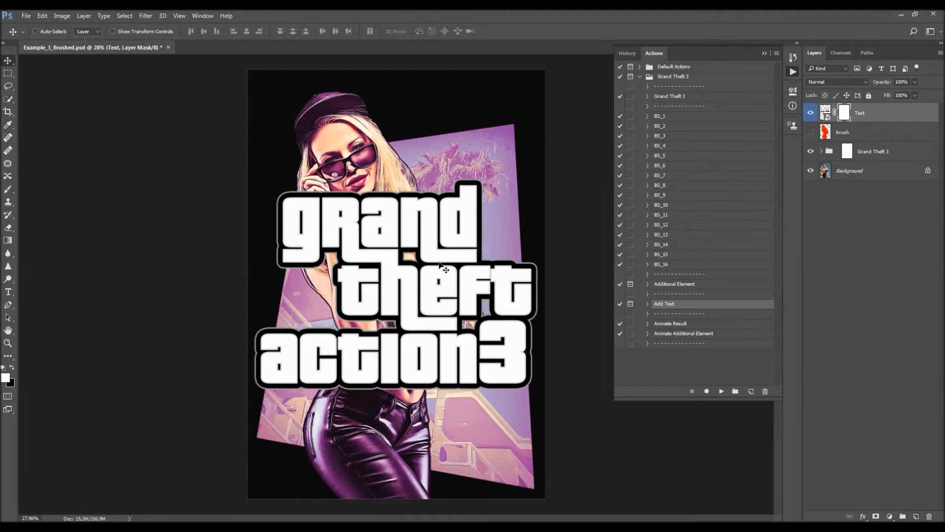
# - Scale the Text layer down to about a third of the artwork's width and place it in the lower-left corner
pyautogui.click(825, 113)
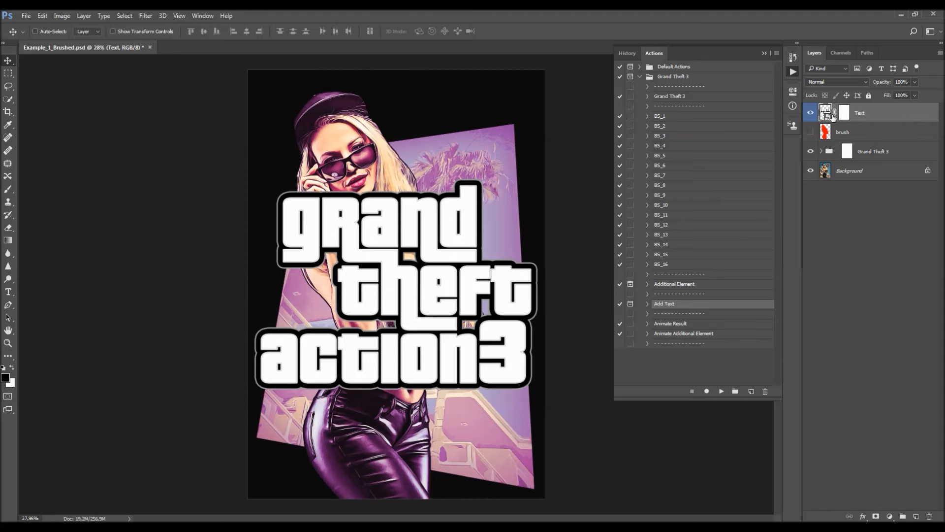
pyautogui.hotkey('ctrl', 't')
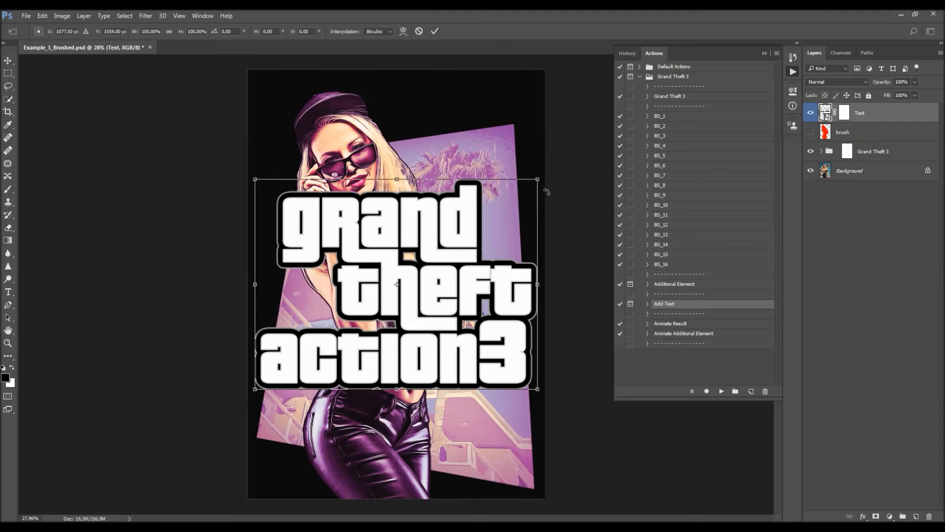
pyautogui.moveTo(539, 178); pyautogui.dragTo(368, 311)
pyautogui.moveTo(331, 338); pyautogui.dragTo(336, 438)
pyautogui.moveTo(371, 407); pyautogui.dragTo(324, 432)
pyautogui.press('Return')
# - Nudge the "grand theft action3" text slightly upward
pyautogui.scroll(-4, 394, 363)
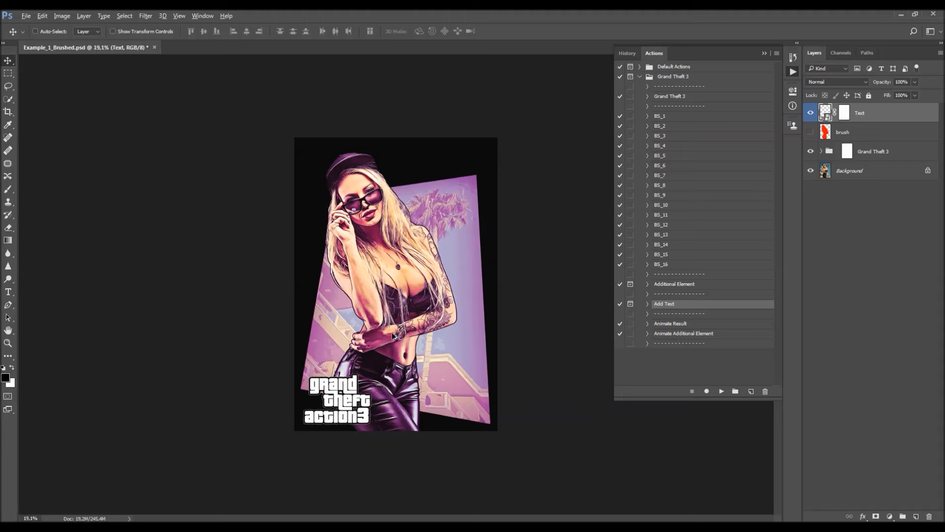
pyautogui.scroll(3, 394, 362)
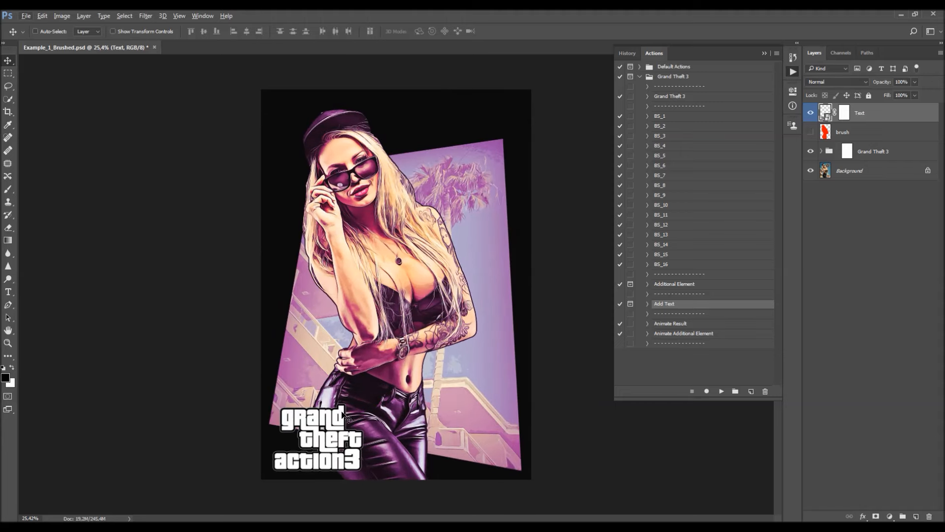
pyautogui.hotkey('shift', 'Up')
pyautogui.hotkey('shift', 'Up')
pyautogui.hotkey('alt', 'f')
pyautogui.press('Escape')
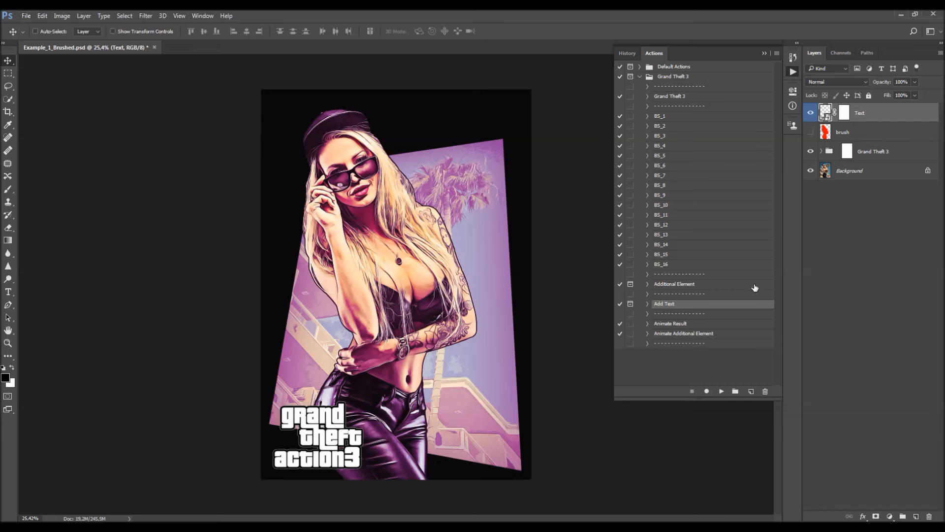
# - Move the Text layer directly below the brush layer and expand the Grand Theft 3 group
pyautogui.moveTo(878, 120); pyautogui.dragTo(869, 142)
pyautogui.click(821, 151)
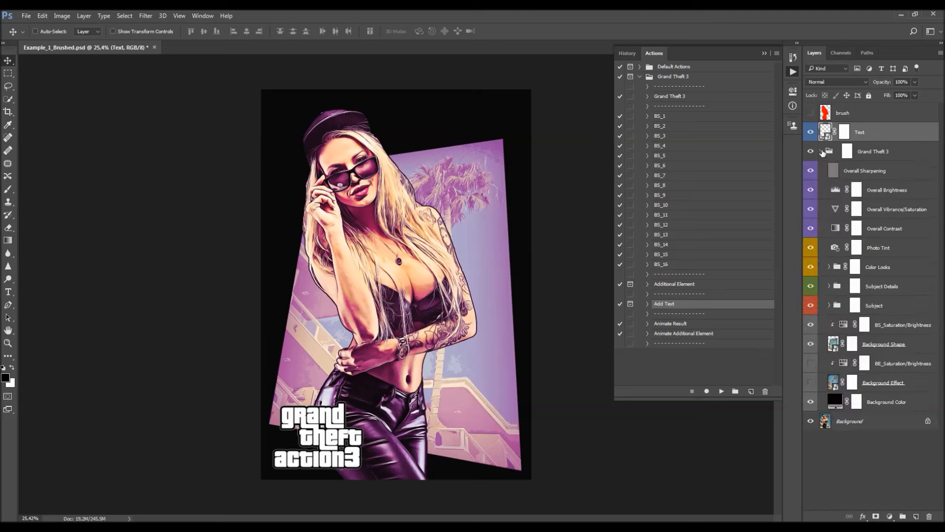
# - Collapse the Grand Theft 3 layer group, and run the Animate Result action with the Timeline open
pyautogui.click(821, 152)
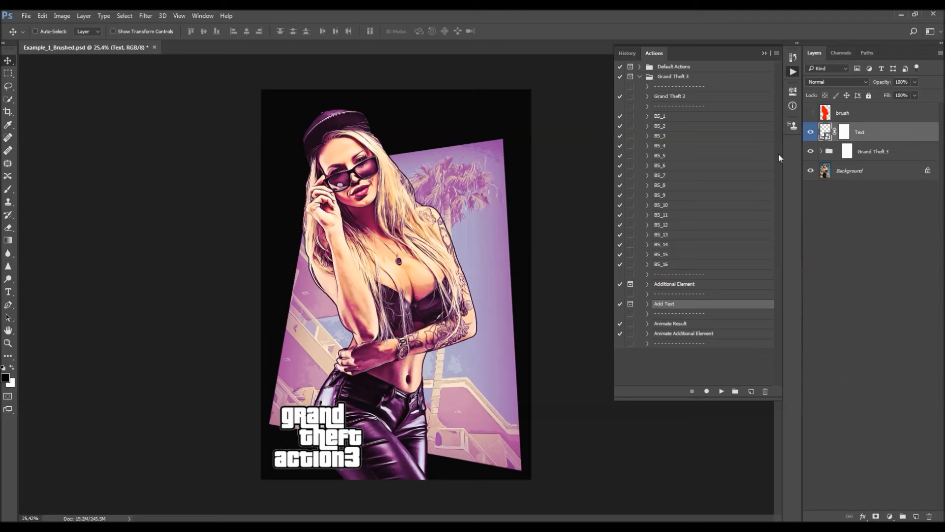
pyautogui.scroll(1, 419, 354)
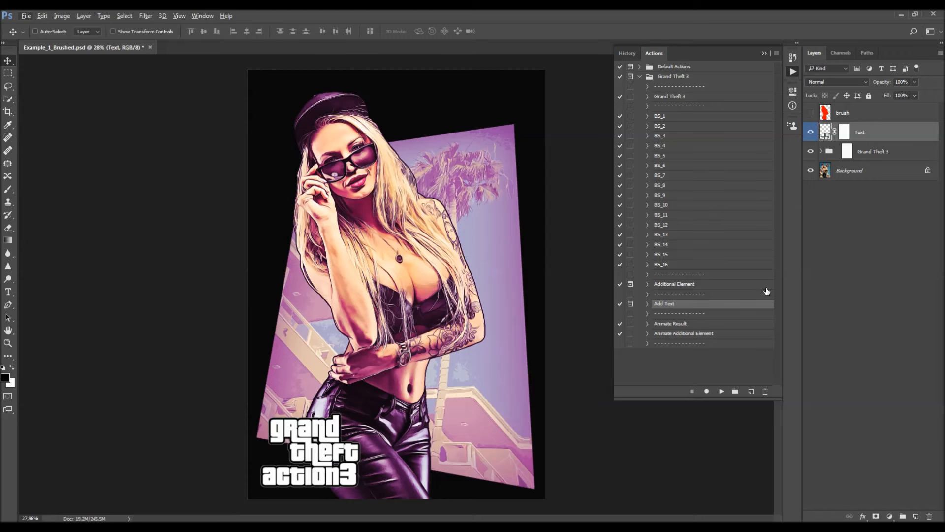
pyautogui.click(684, 324)
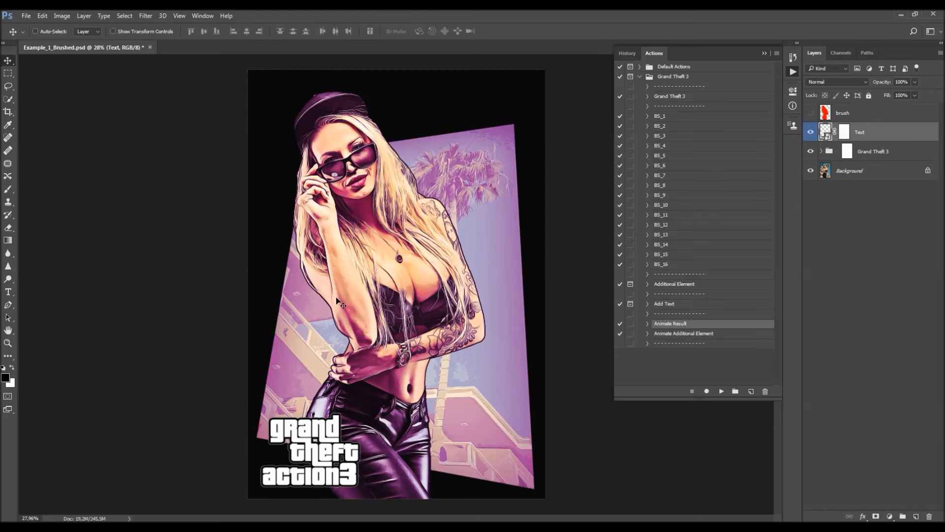
pyautogui.scroll(-1, 489, 249)
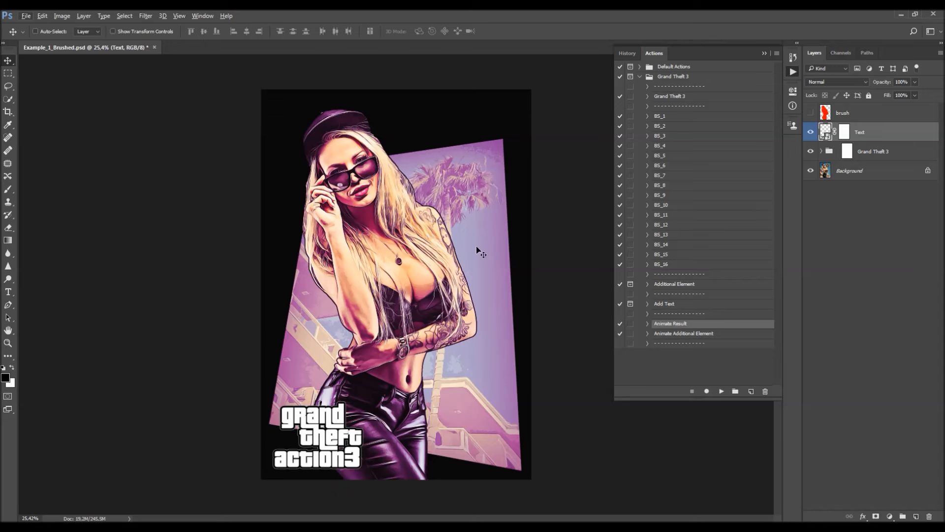
pyautogui.click(203, 15)
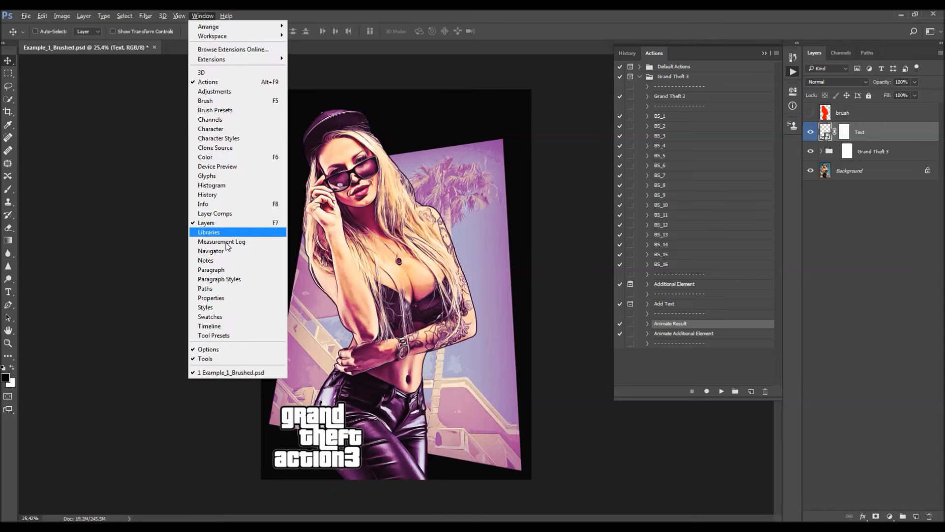
pyautogui.click(221, 326)
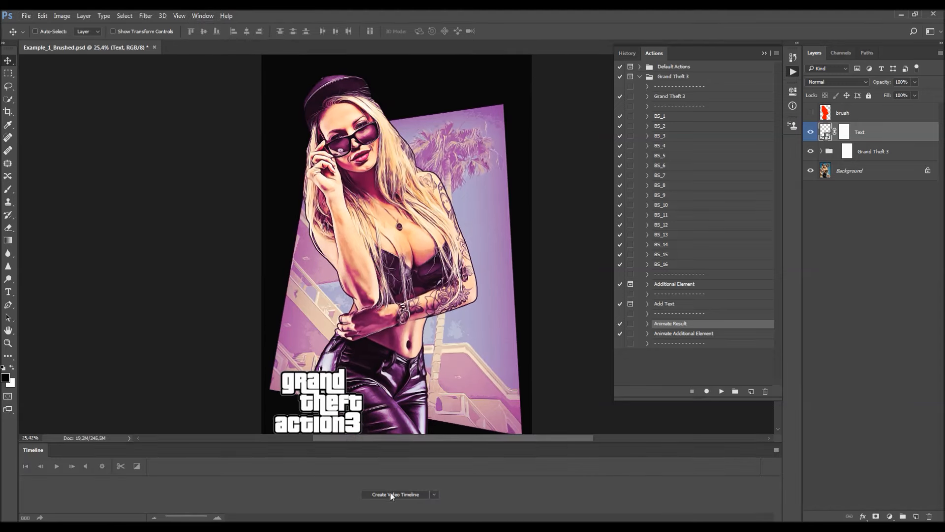
pyautogui.scroll(-1, 400, 376)
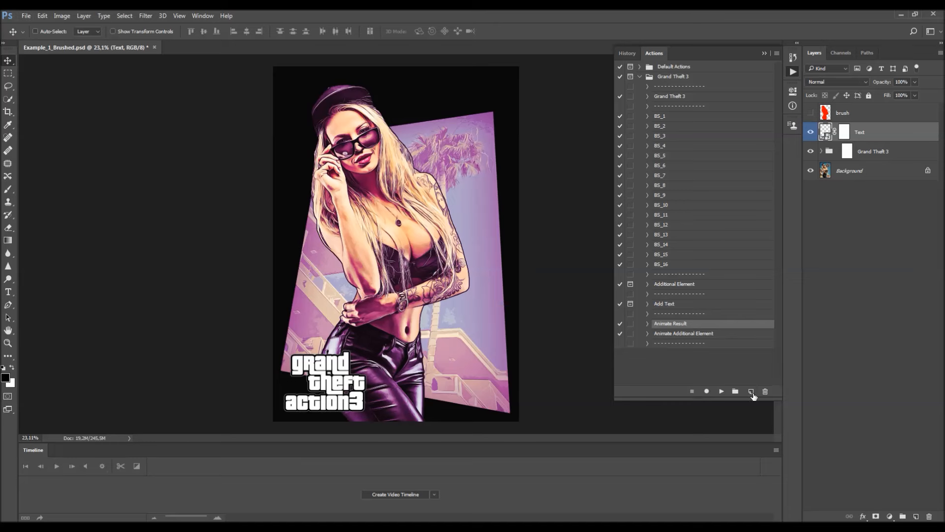
pyautogui.click(721, 391)
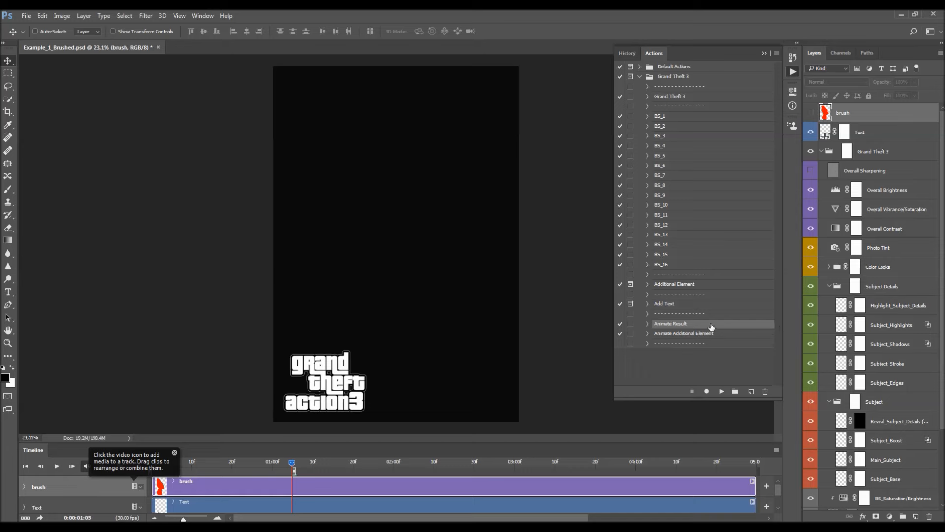
# - Play the animation, stop it, and enable Loop Playback for the timeline
pyautogui.click(55, 469)
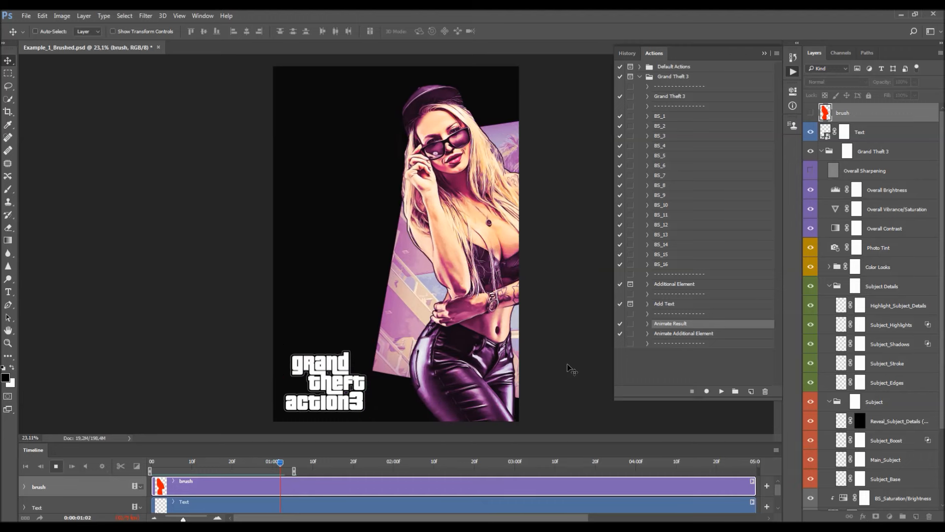
pyautogui.press('space')
pyautogui.click(776, 450)
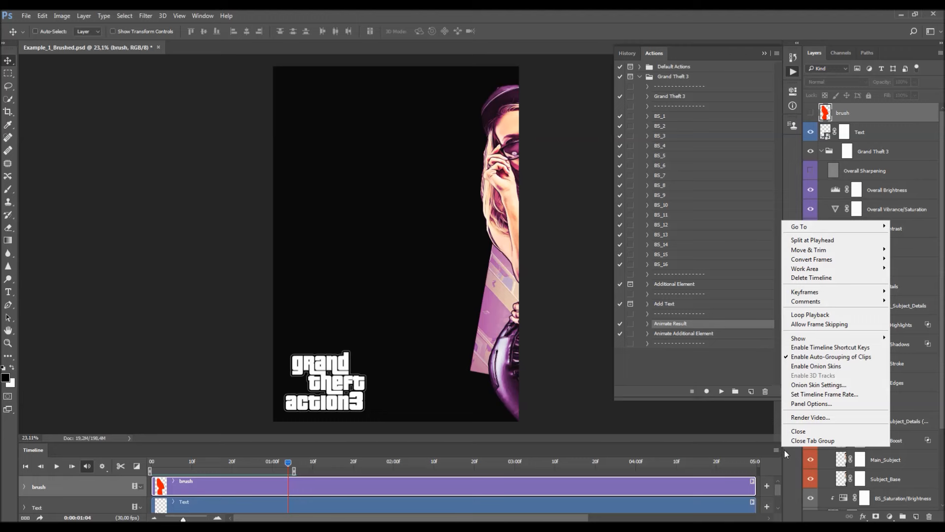
pyautogui.click(804, 315)
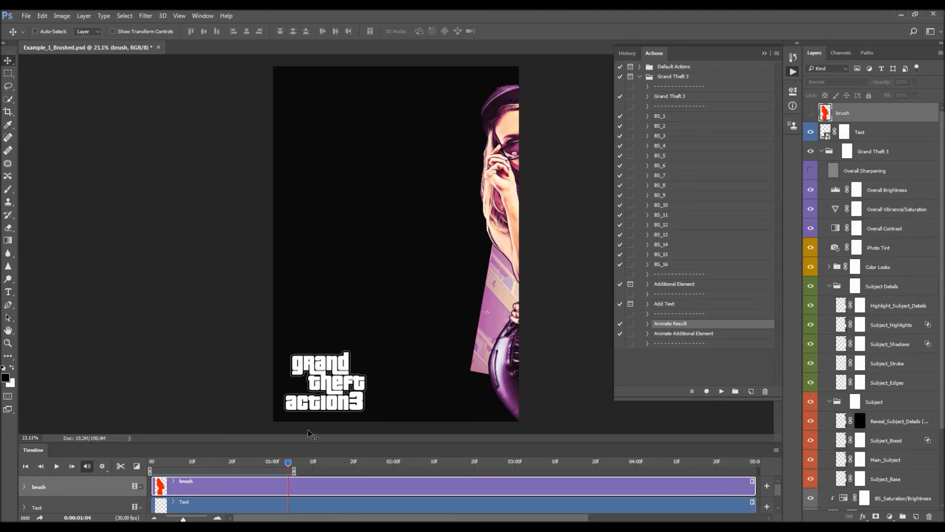
# - Play the looping animation, select the Animate Additional Element action, and stop the playback
pyautogui.click(58, 466)
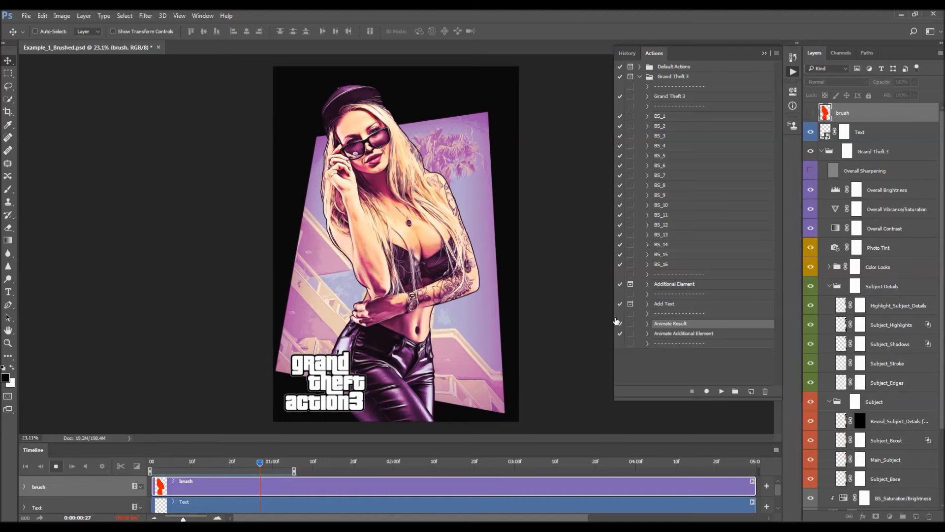
pyautogui.click(697, 334)
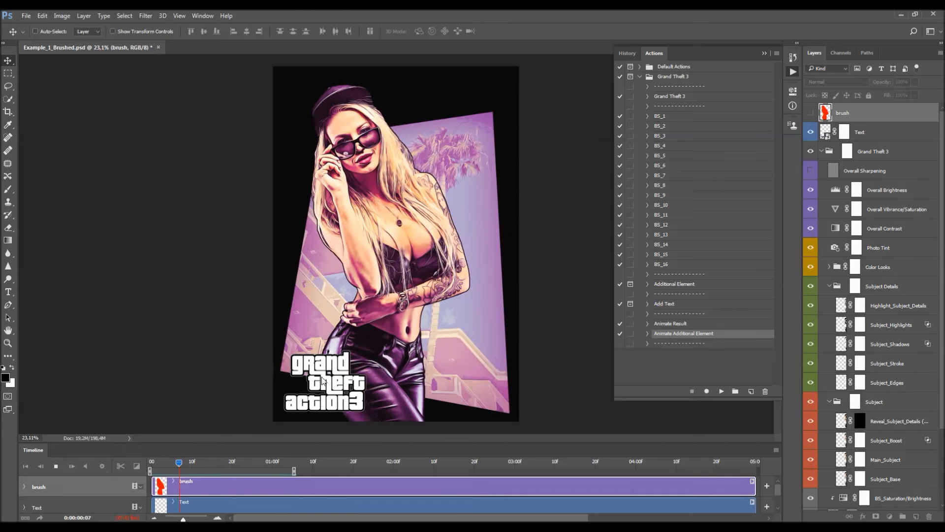
pyautogui.click(56, 466)
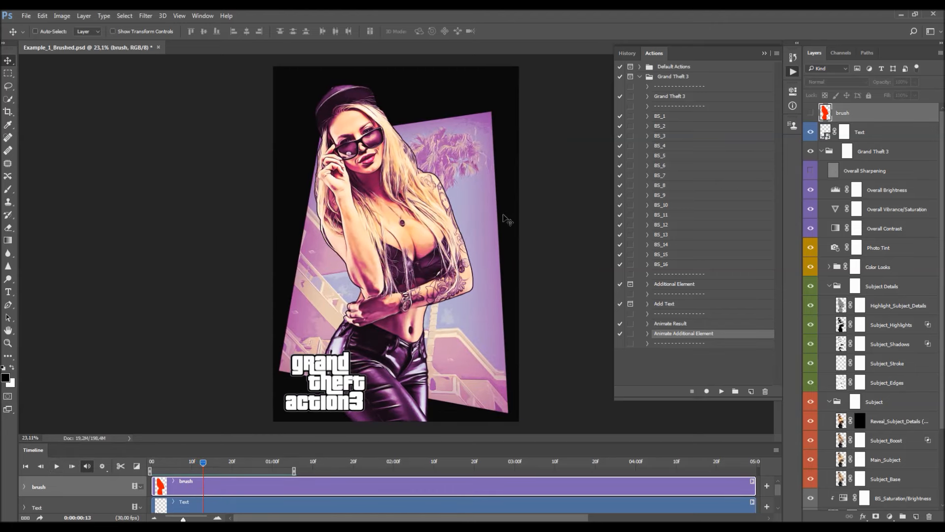
# - Create two new empty layers above the brush layer and merge them into one
pyautogui.click(916, 516)
pyautogui.click(916, 516)
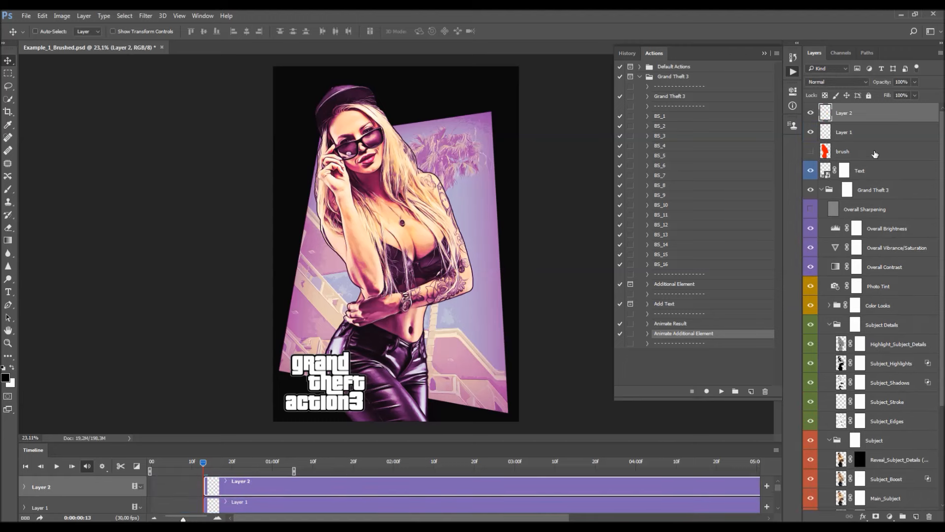
pyautogui.keyDown('ctrl'); pyautogui.click(851, 134); pyautogui.keyUp('ctrl')
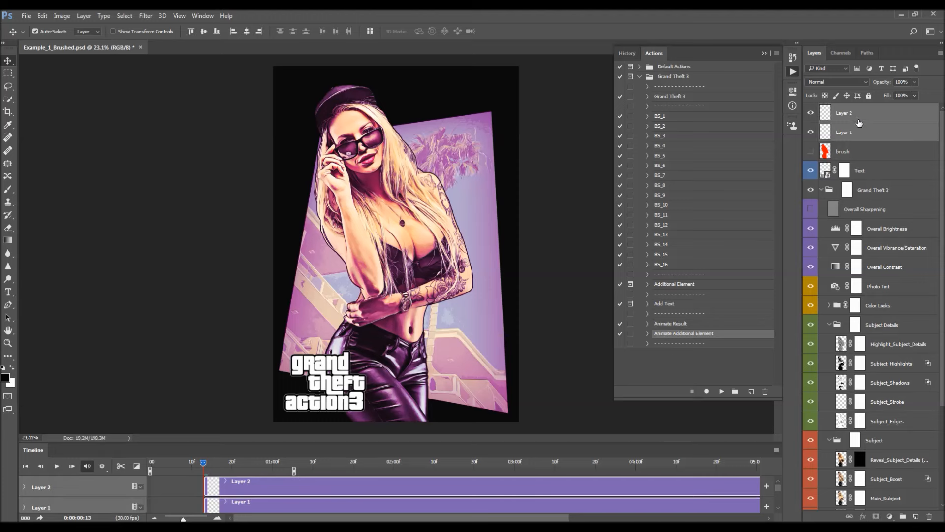
pyautogui.hotkey('ctrl', 'e')
# - Rename the merged layer as Additonal Element
pyautogui.doubleClick(854, 114)
pyautogui.write('Addit')
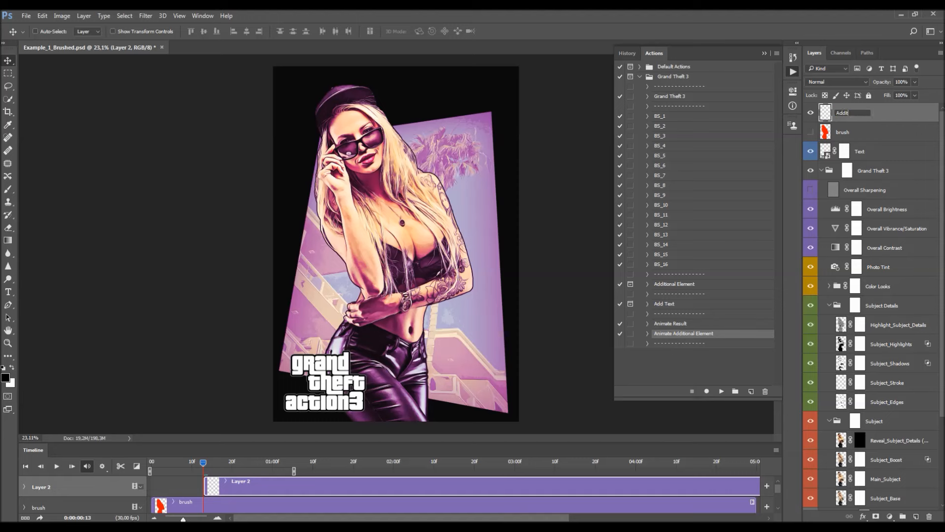
pyautogui.write('onal Element')
pyautogui.press('Return')
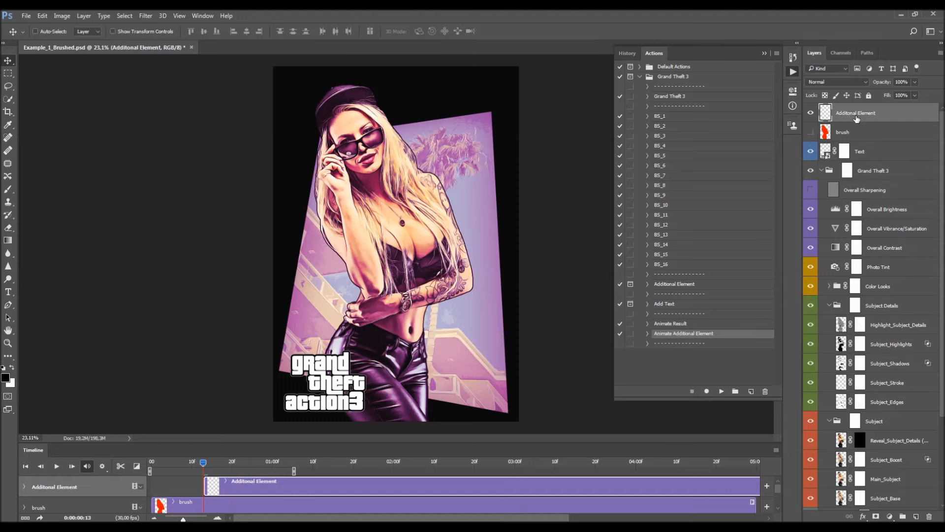
# - Delete the Additonal Element layer
pyautogui.rightClick(849, 115)
pyautogui.click(802, 121)
pyautogui.click(466, 215)
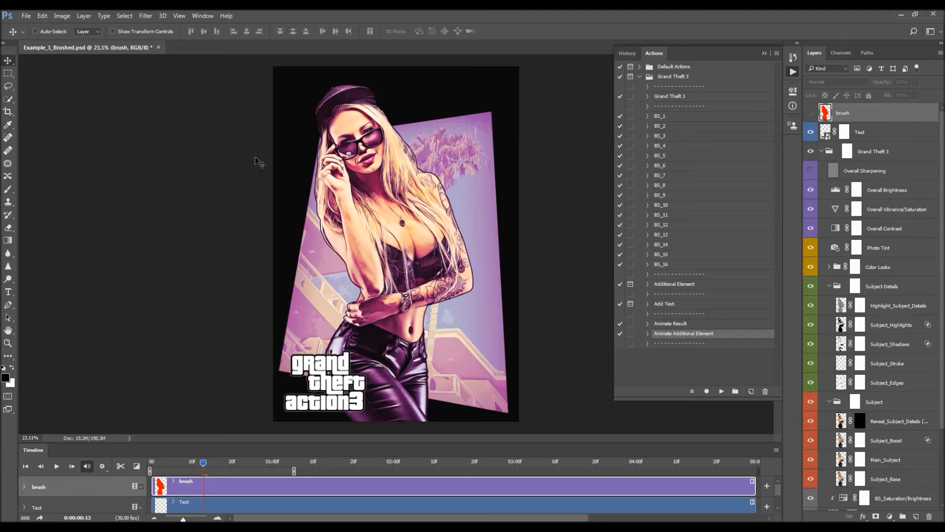
# - Set the GIF animation's looping to Forever in Save for Web (Legacy), and leave the export without saving
pyautogui.click(25, 16)
pyautogui.moveTo(124, 170)
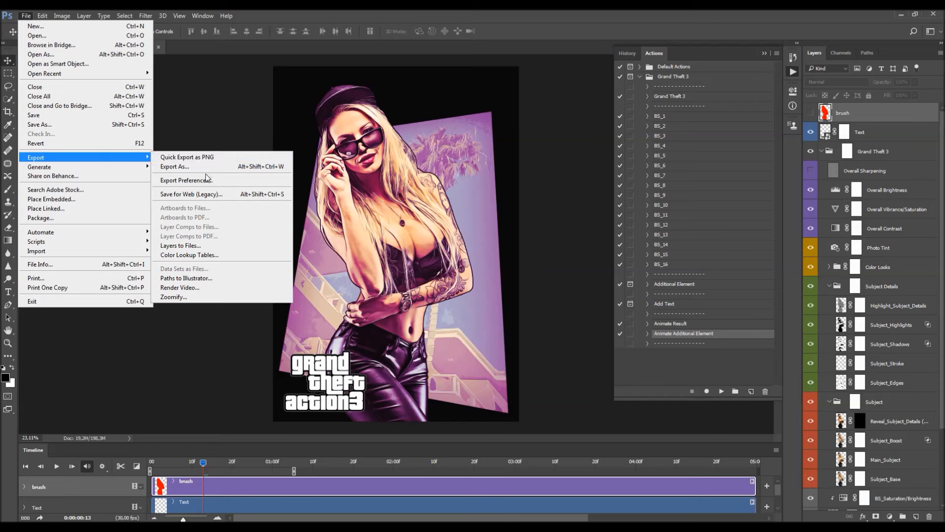
pyautogui.click(203, 196)
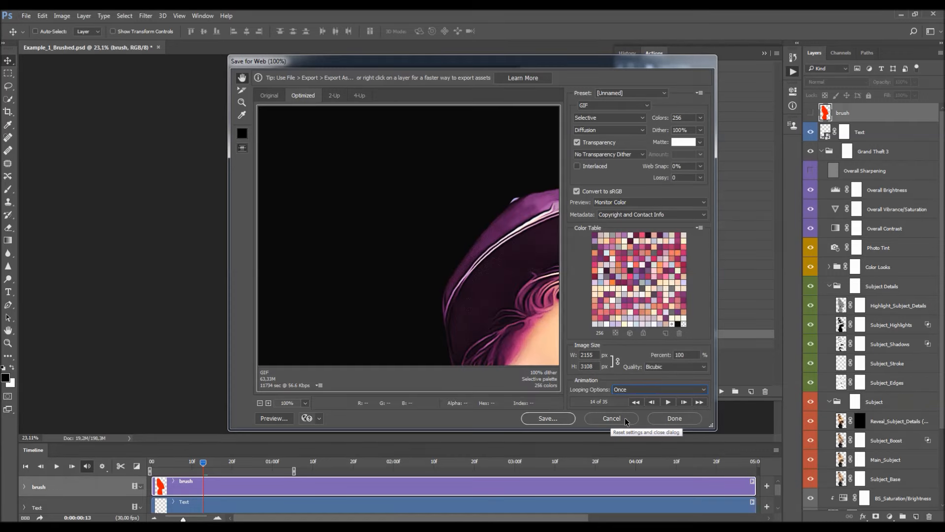
pyautogui.click(623, 391)
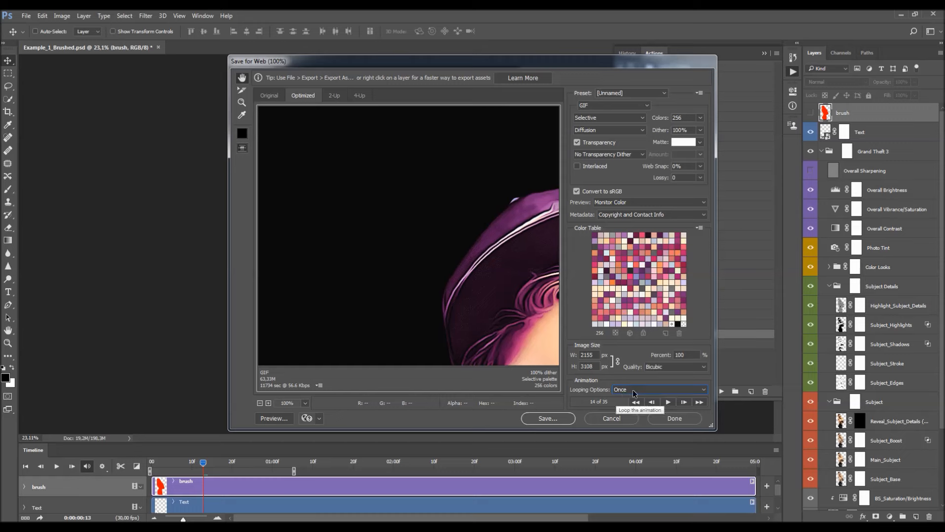
pyautogui.click(628, 407)
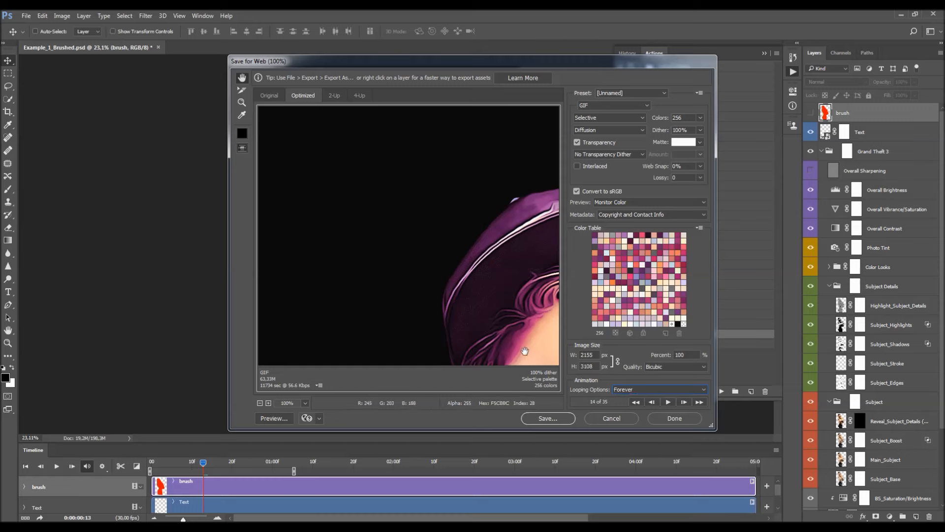
pyautogui.moveTo(526, 340); pyautogui.dragTo(379, 234)
pyautogui.moveTo(448, 300); pyautogui.dragTo(499, 330)
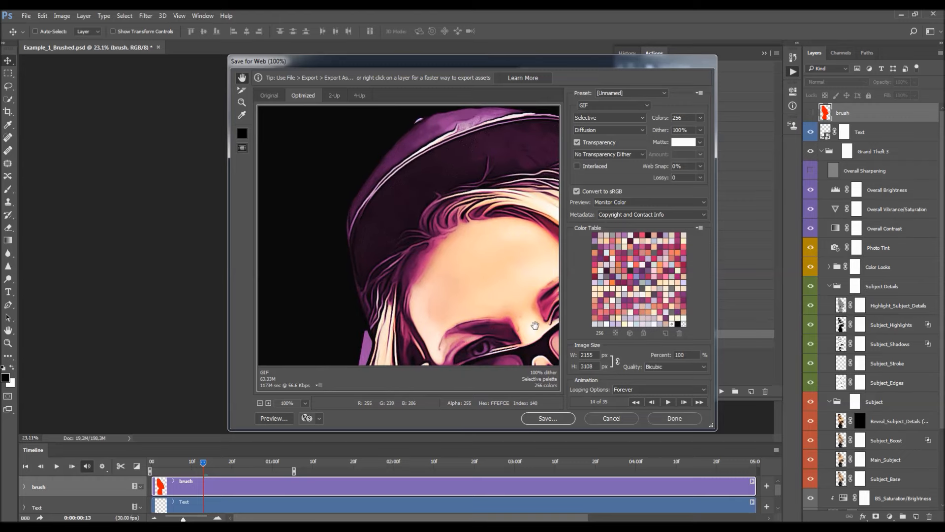
pyautogui.click(613, 418)
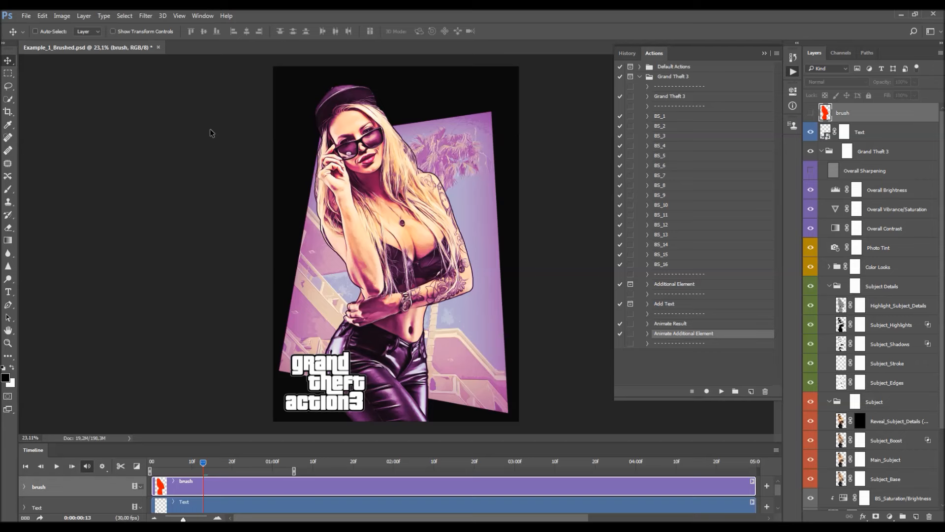
# - Check the artwork's pixel dimensions in Image Size without changing them
pyautogui.click(58, 17)
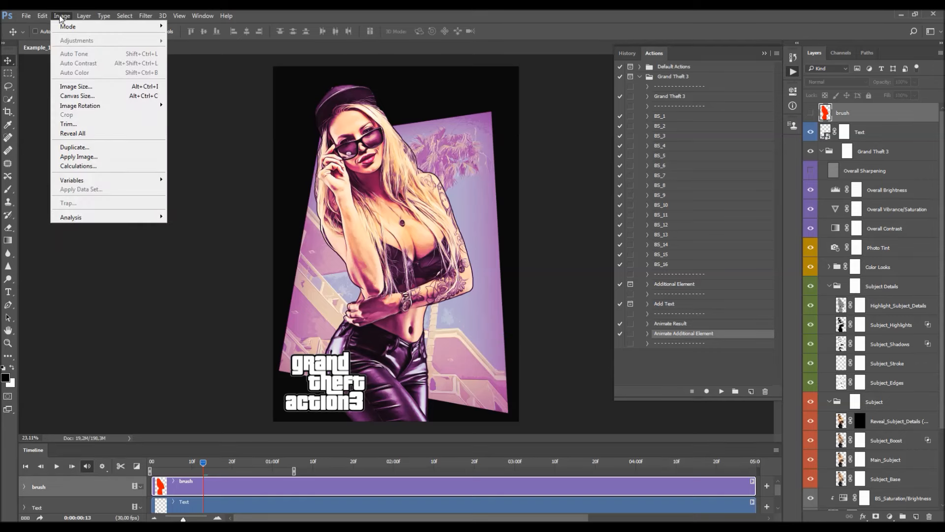
pyautogui.click(94, 86)
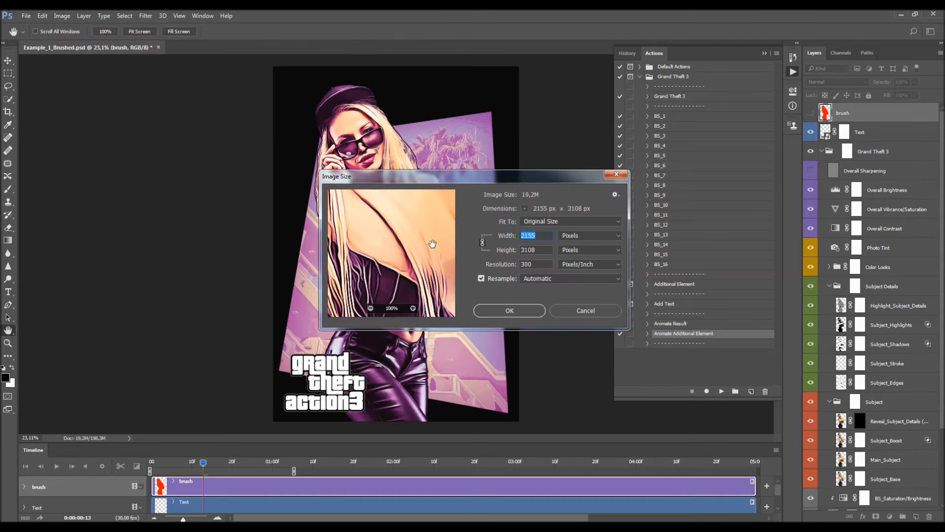
pyautogui.click(586, 310)
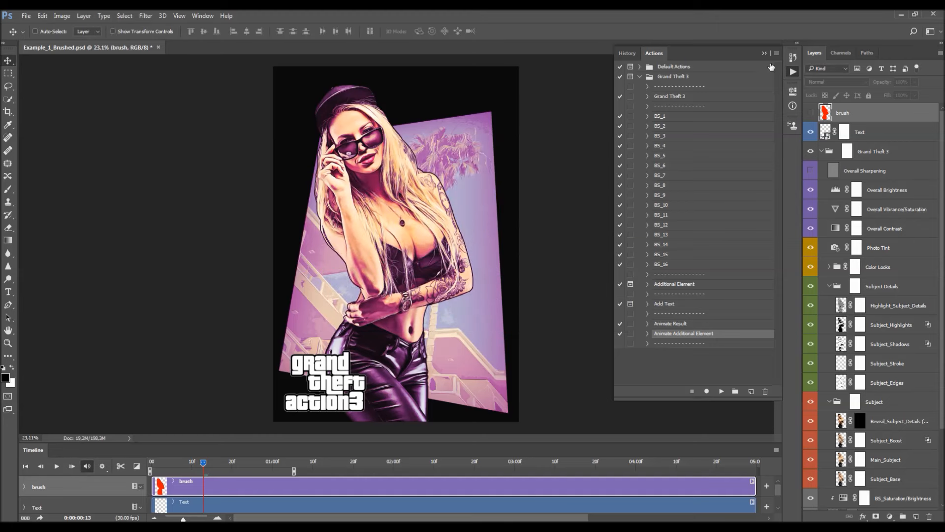
# - Collapse the Actions panel and slightly reduce the Timeline's height to give the canvas more room
pyautogui.click(765, 54)
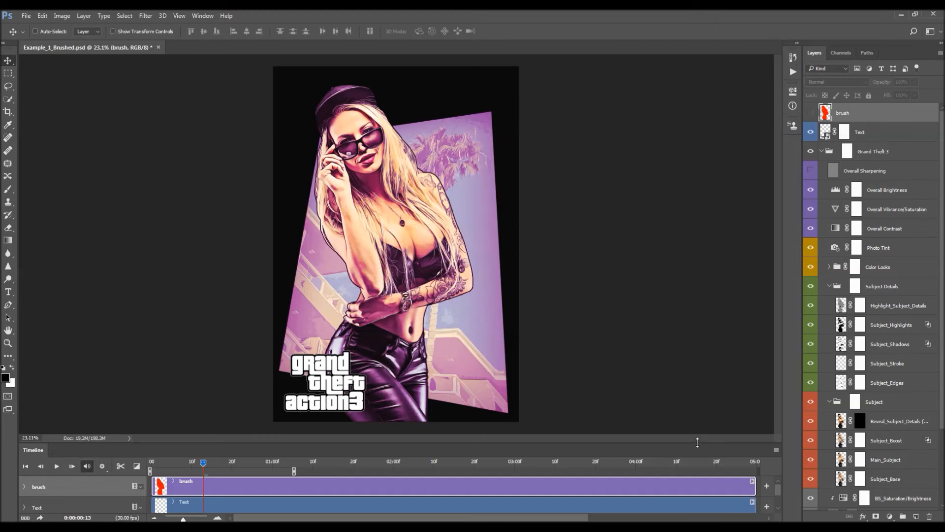
pyautogui.moveTo(698, 442); pyautogui.dragTo(698, 447)
pyautogui.scroll(1, 414, 219)
# - Collapse the Grand Theft 3 group, and place a hidden duplicate of the Background layer directly above the Text layer
pyautogui.click(822, 151)
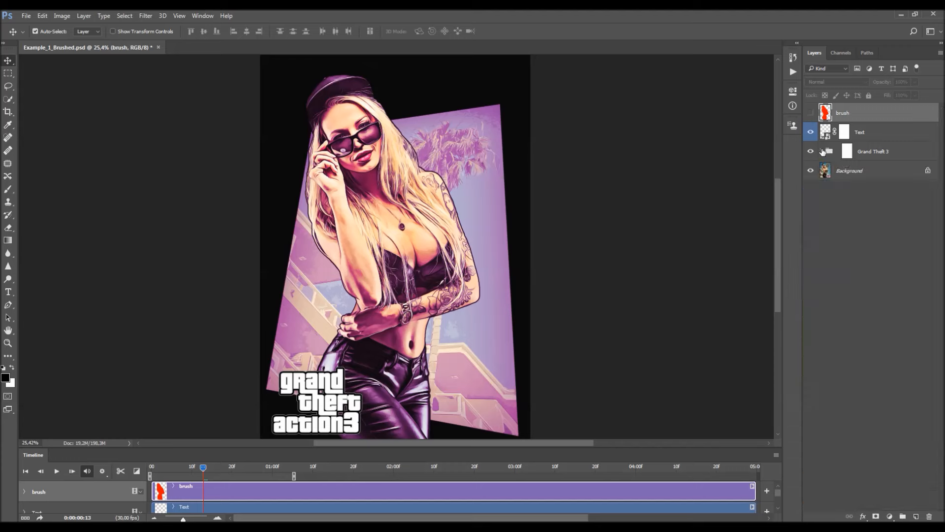
pyautogui.moveTo(859, 171); pyautogui.dragTo(863, 125)
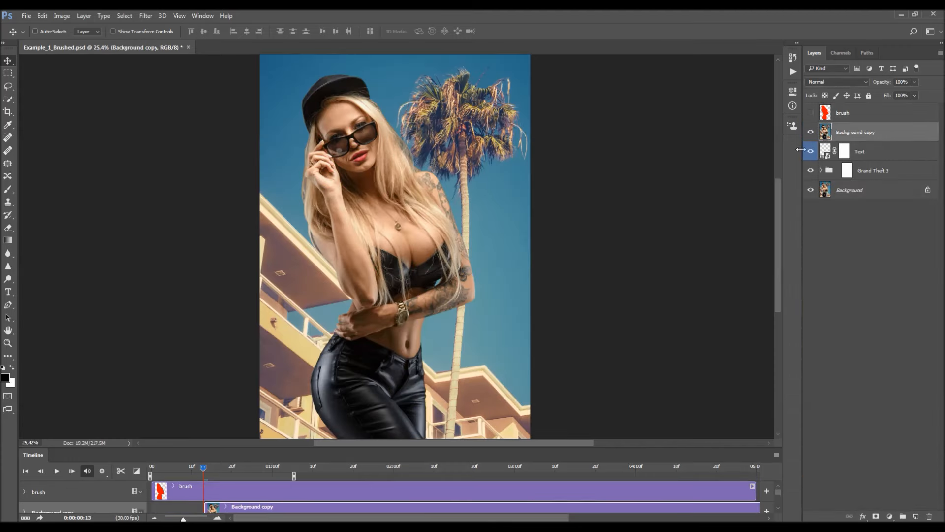
pyautogui.click(811, 132)
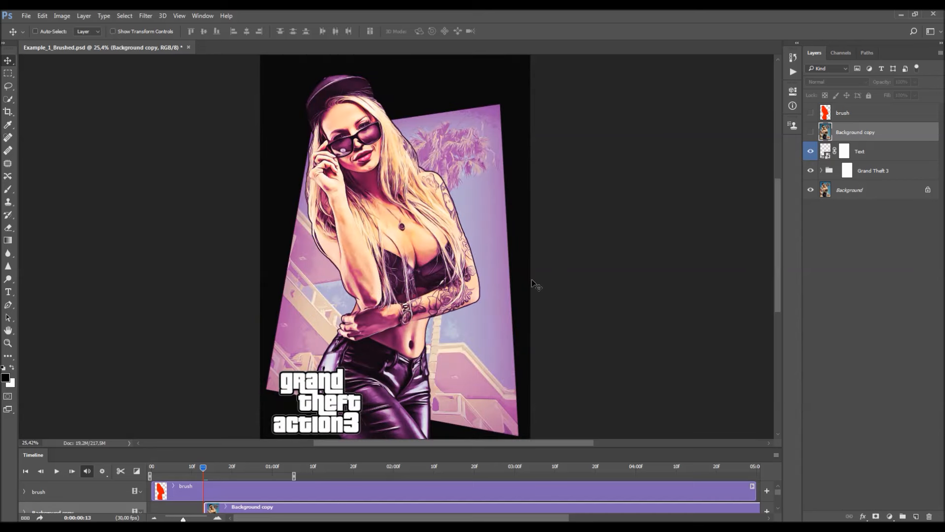